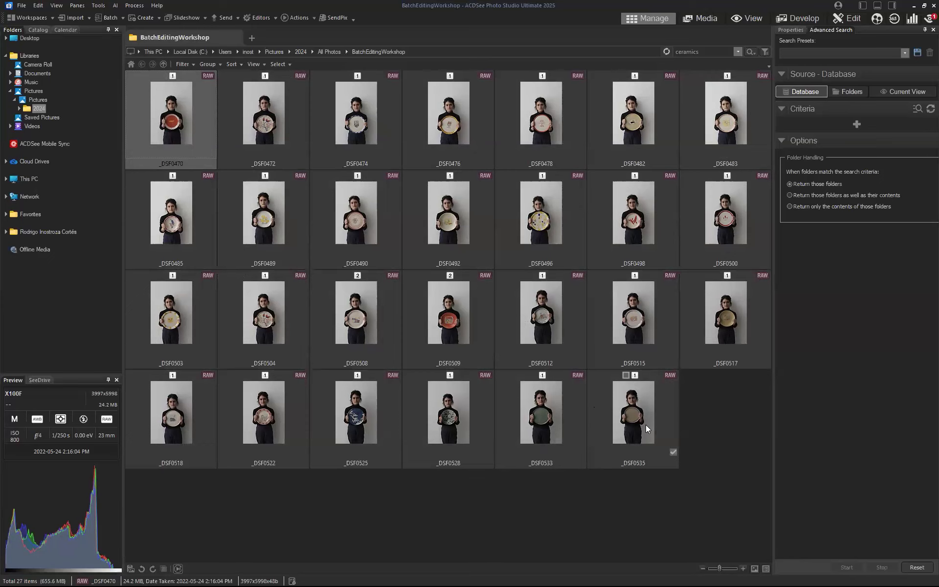
{"action": "left_click", "coordinate": [660, 516]}
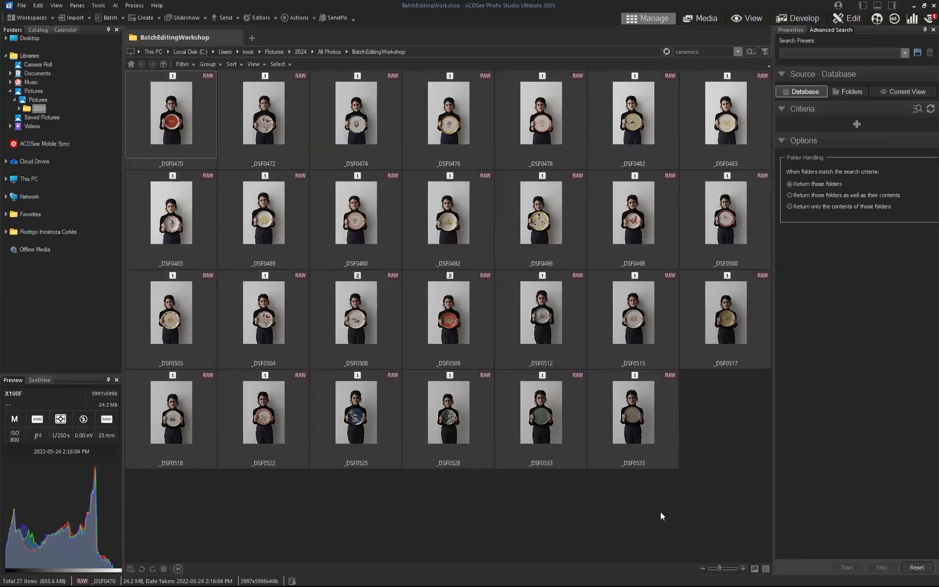
{"action": "key", "text": "ctrl+a"}
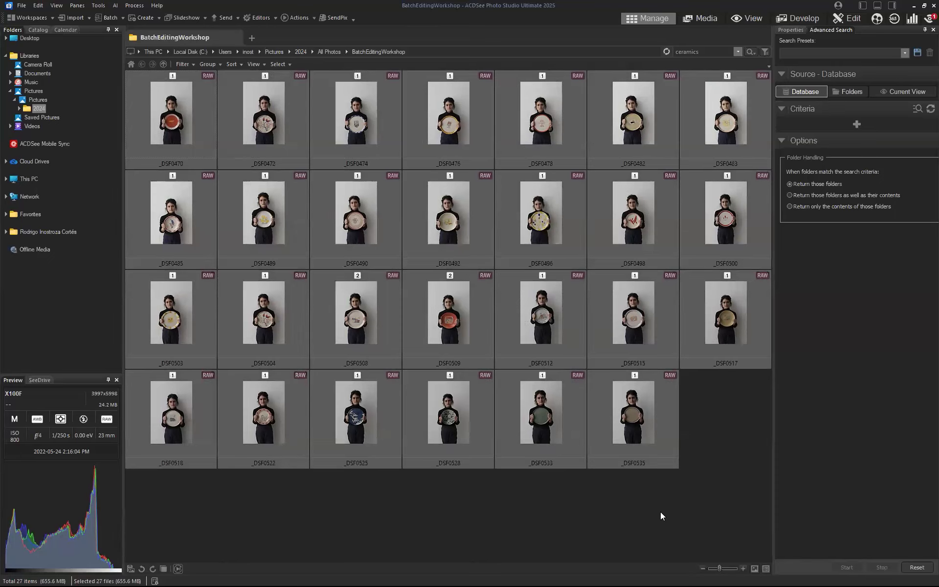
{"action": "left_click", "coordinate": [660, 513]}
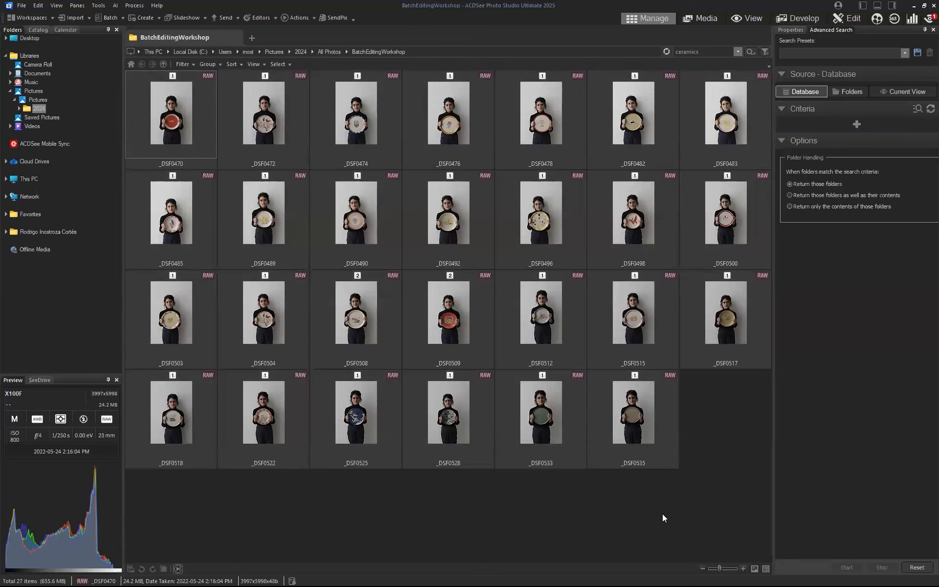
- Select all photos in the BatchEditingWorkshop folder and open batch Rename for them, widening the current name column of the preview
{"action": "left_click", "coordinate": [637, 431]}
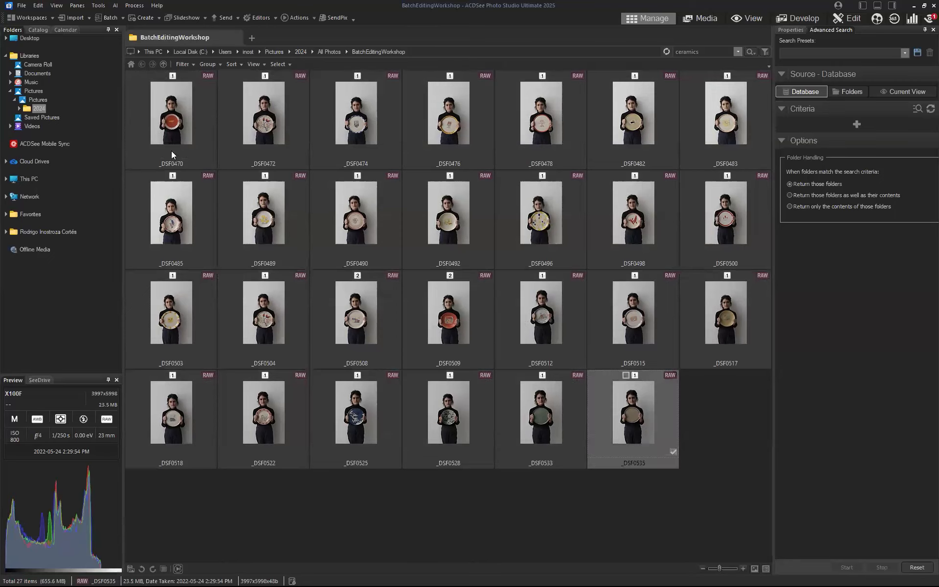
{"action": "key", "text": "ctrl+a"}
{"action": "right_click", "coordinate": [177, 99]}
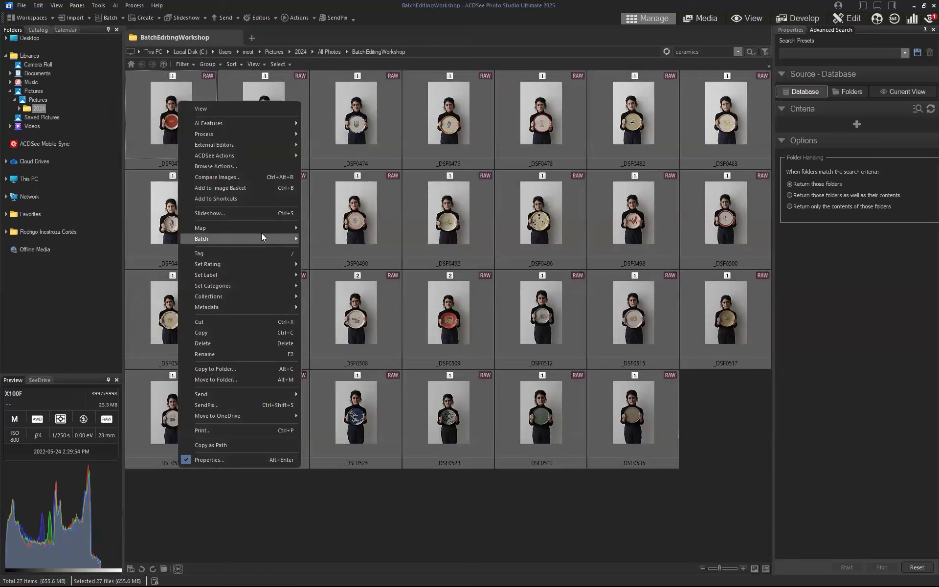
{"action": "mouse_move", "coordinate": [261, 239]}
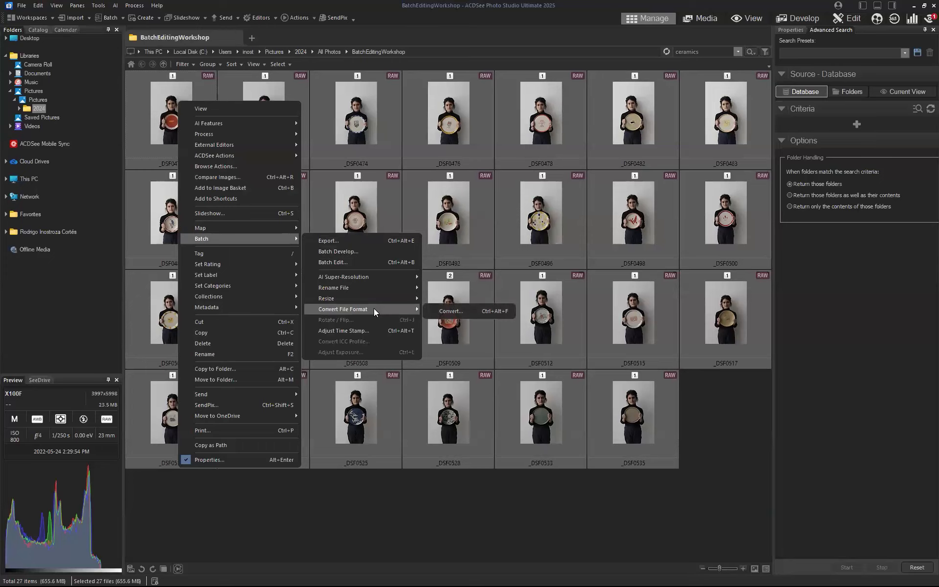
{"action": "left_click", "coordinate": [408, 33]}
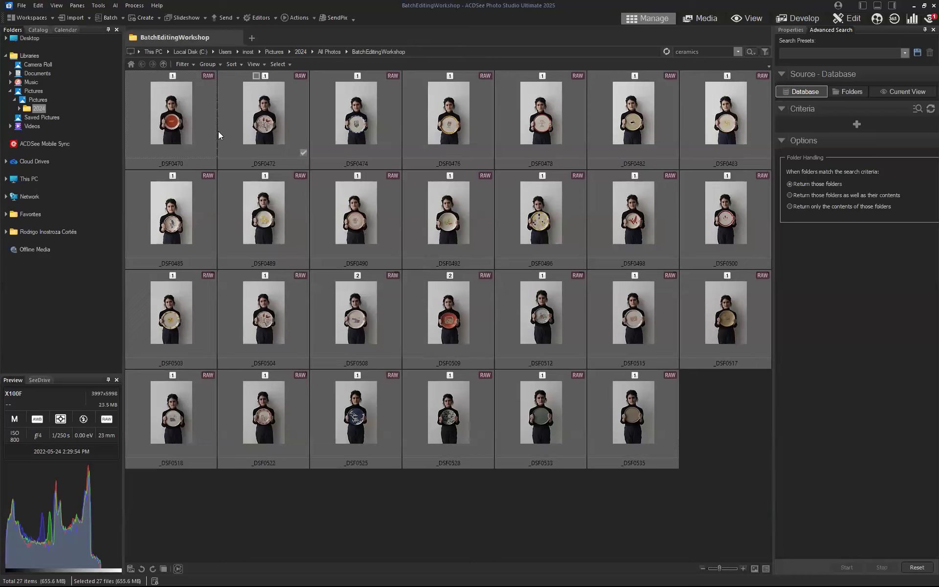
{"action": "left_click", "coordinate": [109, 17]}
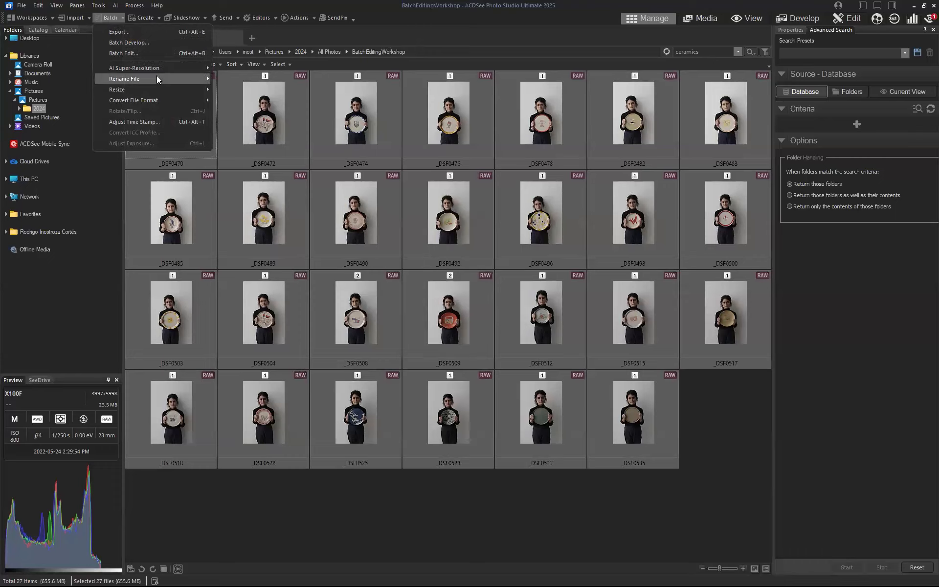
{"action": "mouse_move", "coordinate": [156, 78]}
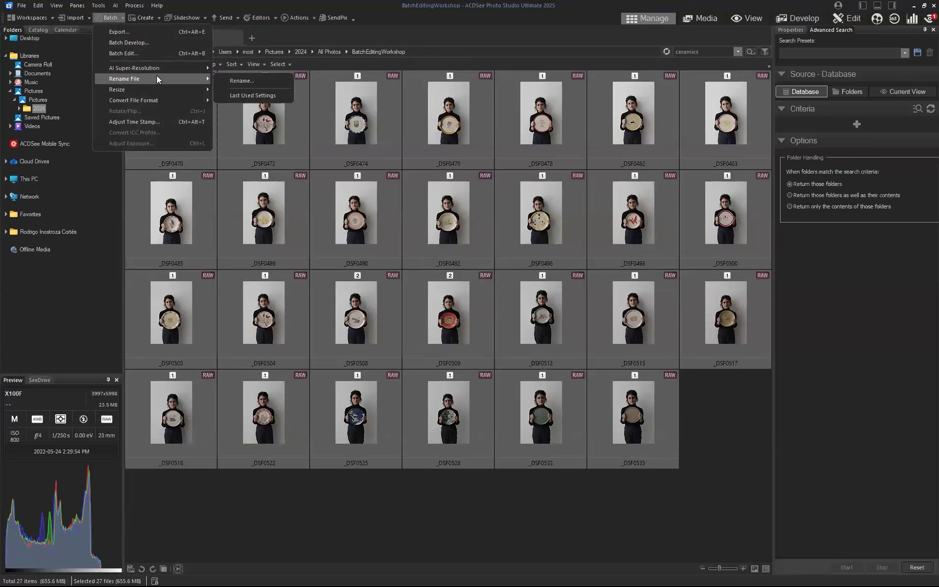
{"action": "left_click", "coordinate": [254, 80]}
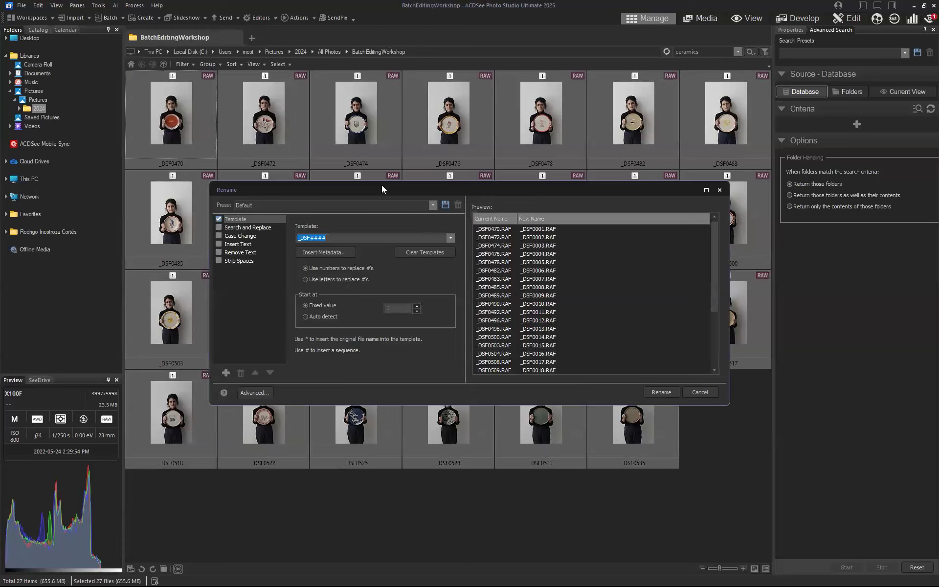
{"action": "left_click_drag", "start_coordinate": [382, 185], "coordinate": [372, 169]}
{"action": "left_click_drag", "start_coordinate": [508, 202], "coordinate": [581, 202]}
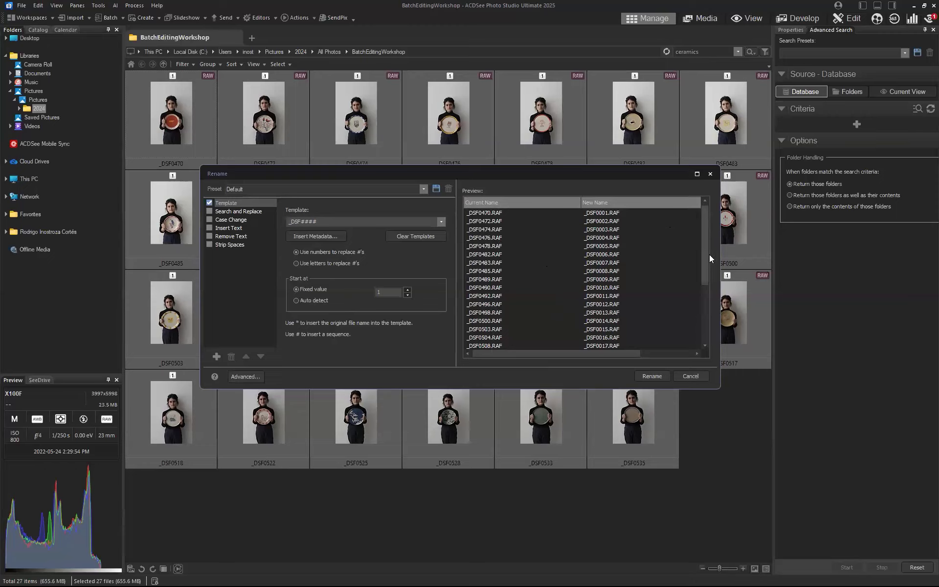
- Batch rename the selected photos with the template CeramicPortraits#
{"action": "left_click_drag", "start_coordinate": [342, 223], "coordinate": [203, 208]}
{"action": "left_click", "coordinate": [395, 223]}
{"action": "type", "text": "CeramicPortraits"}
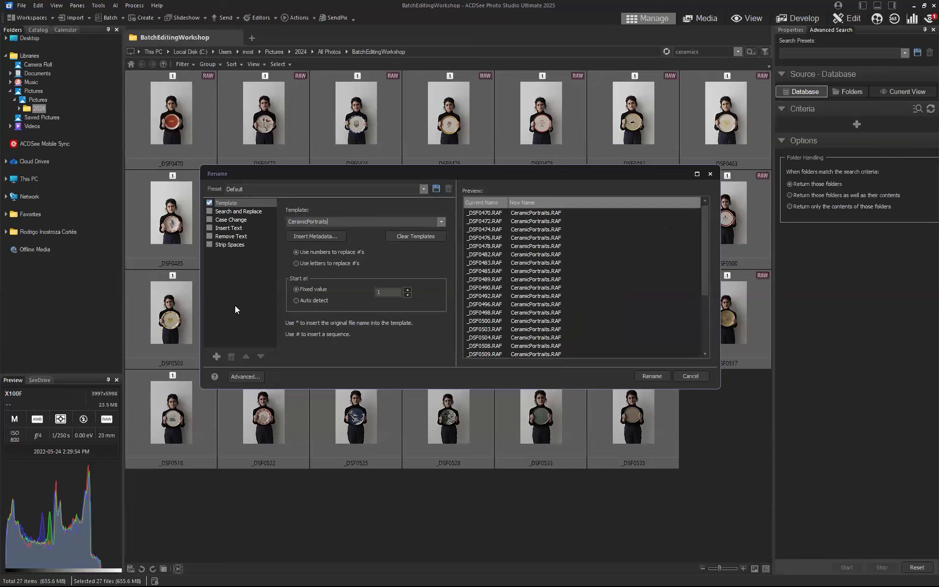
{"action": "type", "text": "#"}
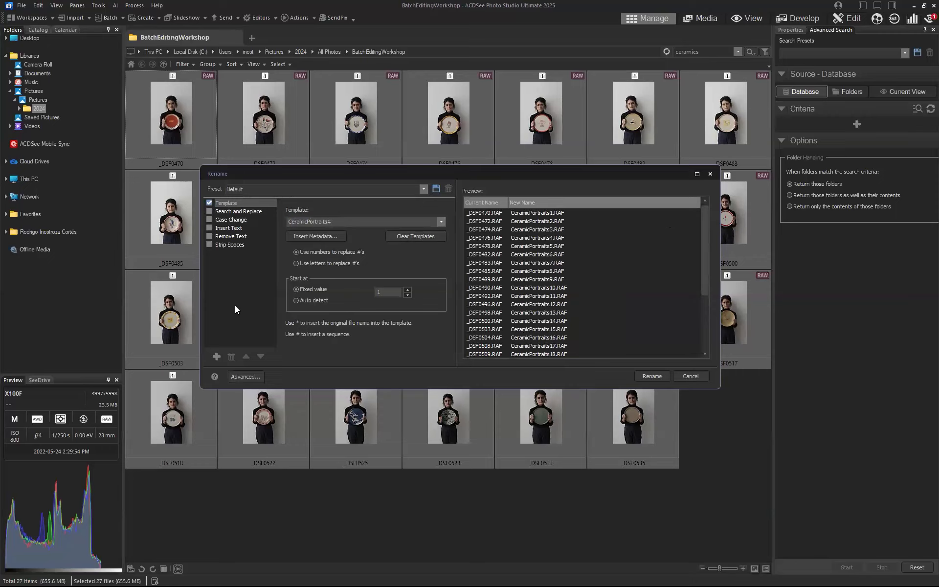
{"action": "type", "text": "#"}
{"action": "type", "text": "#"}
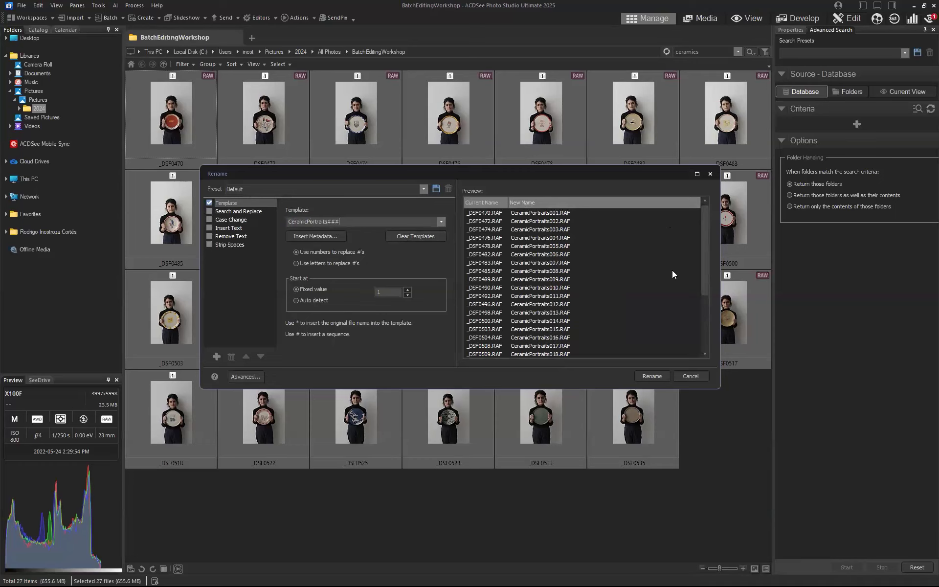
{"action": "key", "text": "BackSpace"}
{"action": "key", "text": "BackSpace"}
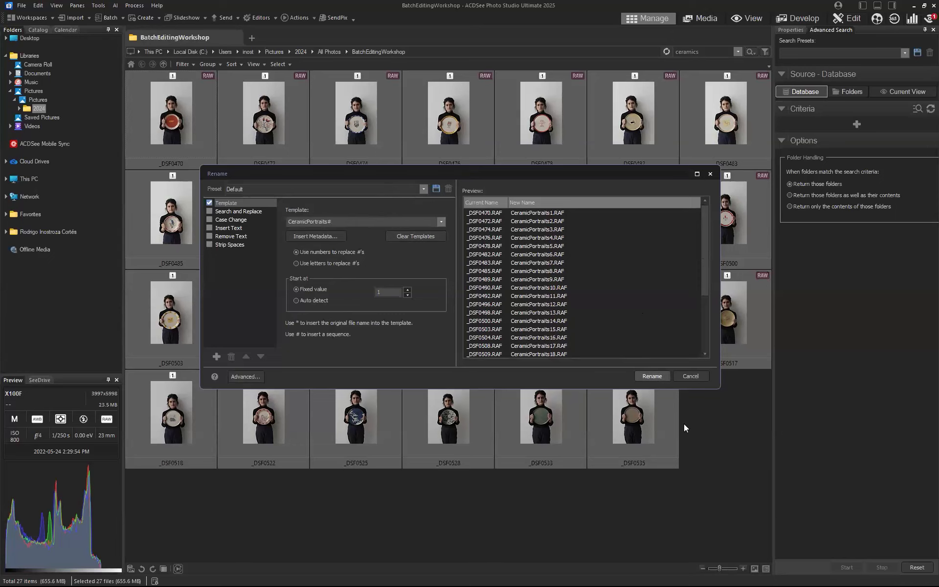
{"action": "key", "text": "Return"}
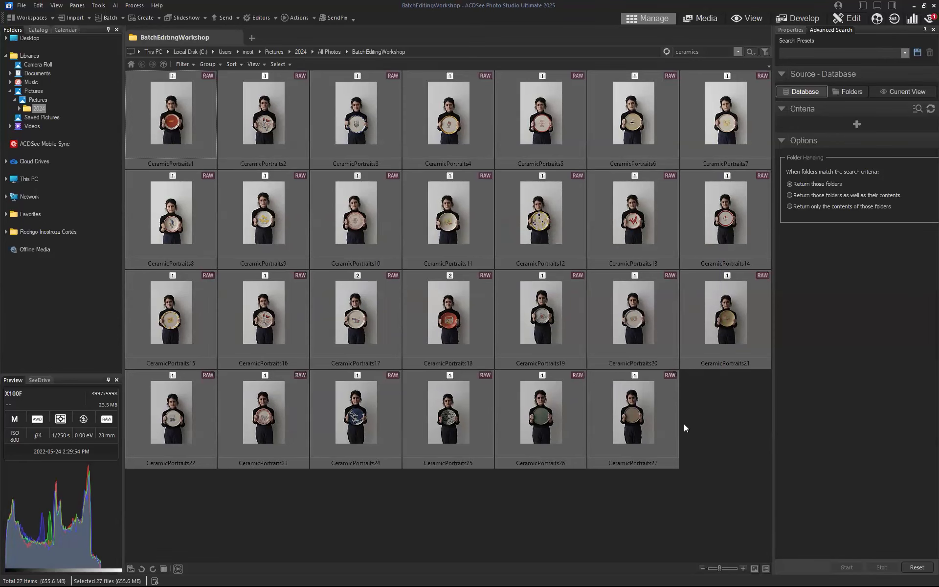
- Open the CeramicPortraits9 photo in Develop mode
{"action": "left_click", "coordinate": [684, 423]}
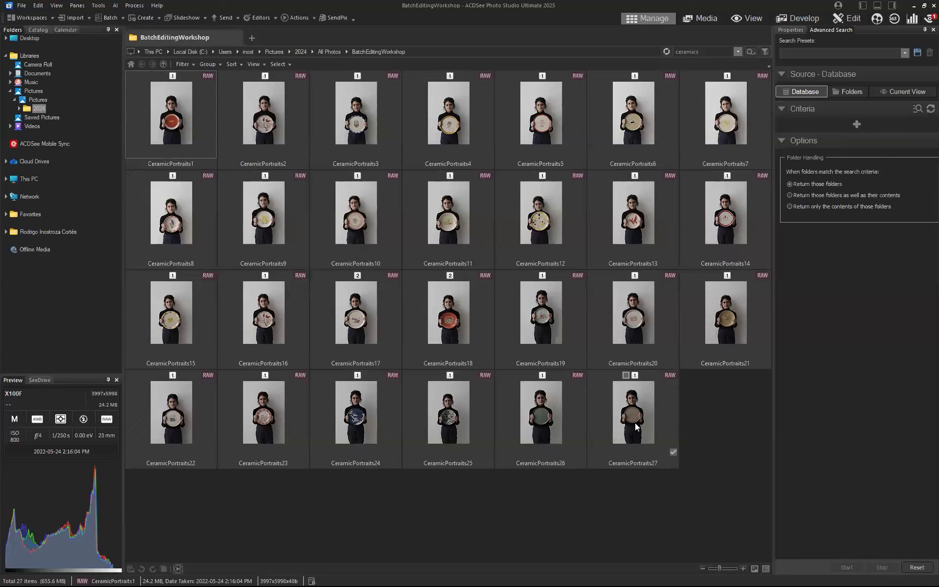
{"action": "left_click", "coordinate": [167, 202]}
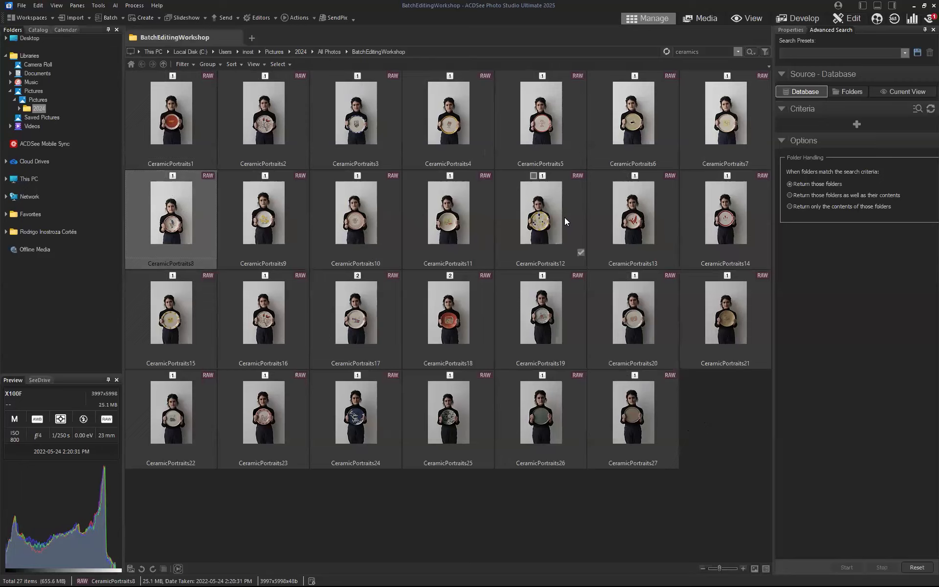
{"action": "left_click", "coordinate": [278, 218]}
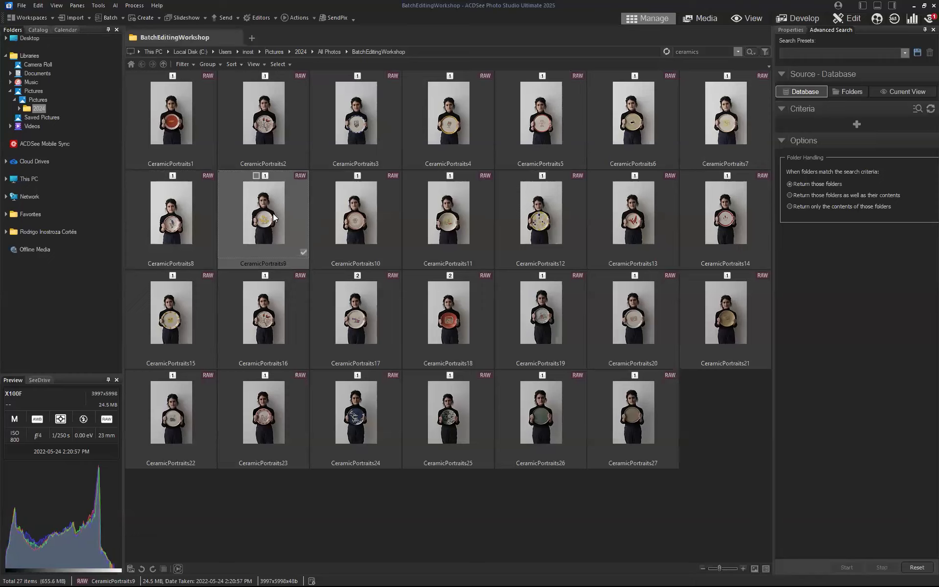
{"action": "left_click", "coordinate": [797, 19]}
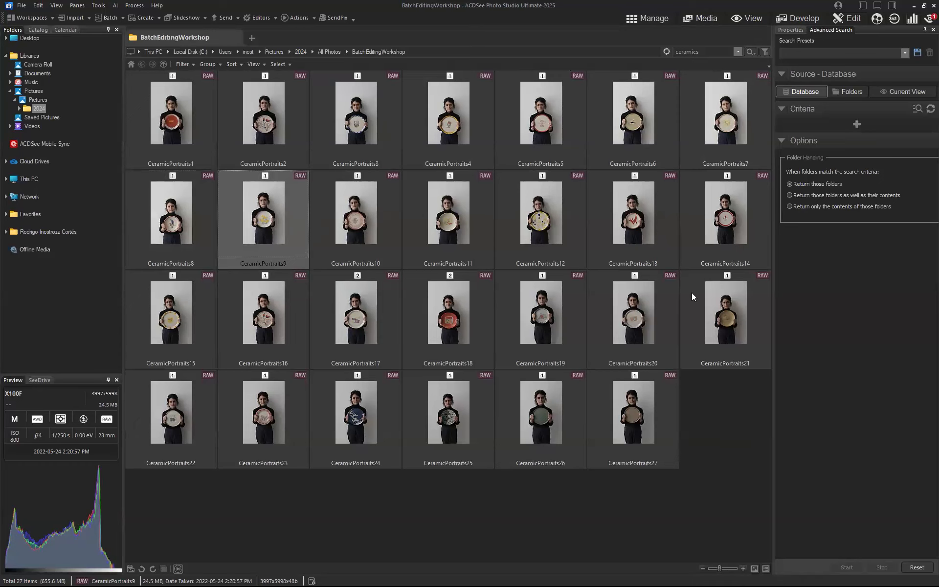
{"action": "key", "text": "ctrl+shift+d"}
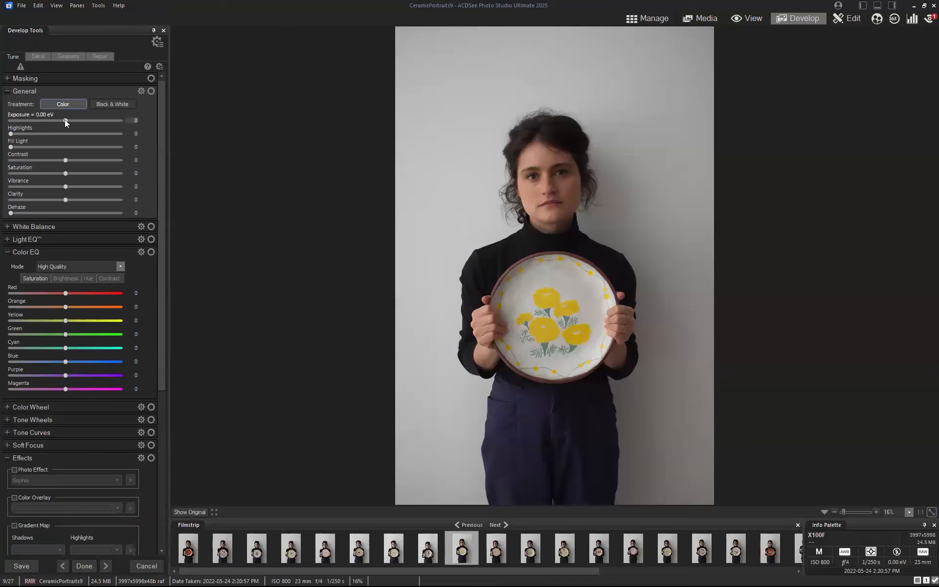
- Raise the photo's exposure to +0.73 eV and its fill light to 12
{"action": "left_click_drag", "start_coordinate": [66, 119], "coordinate": [75, 122]}
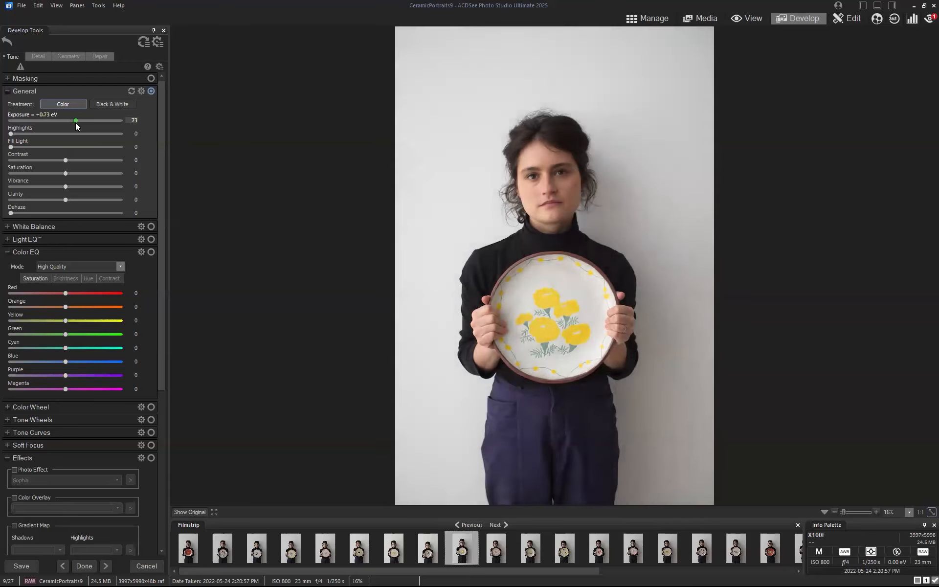
{"action": "left_click_drag", "start_coordinate": [10, 147], "coordinate": [17, 147]}
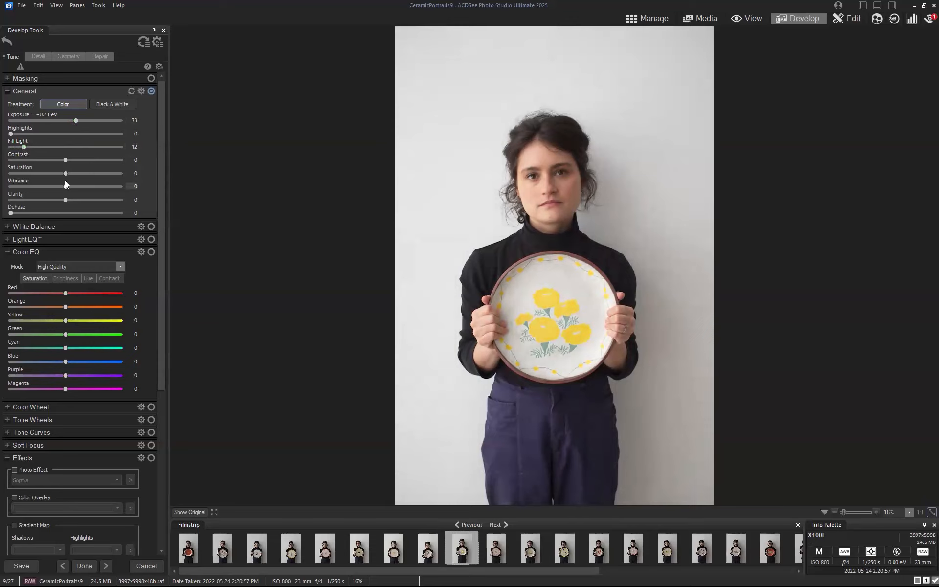
{"action": "left_click_drag", "start_coordinate": [71, 186], "coordinate": [94, 175]}
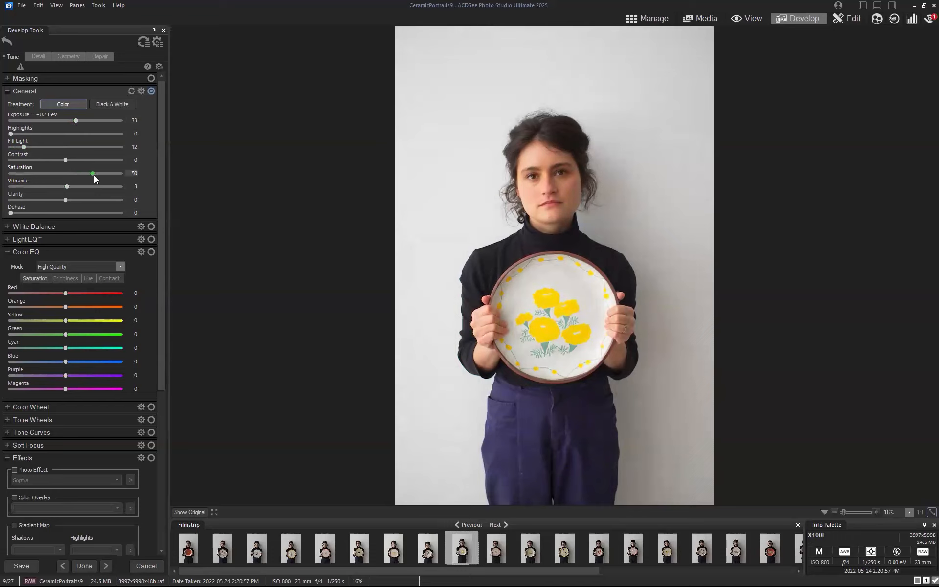
{"action": "left_click", "coordinate": [131, 173]}
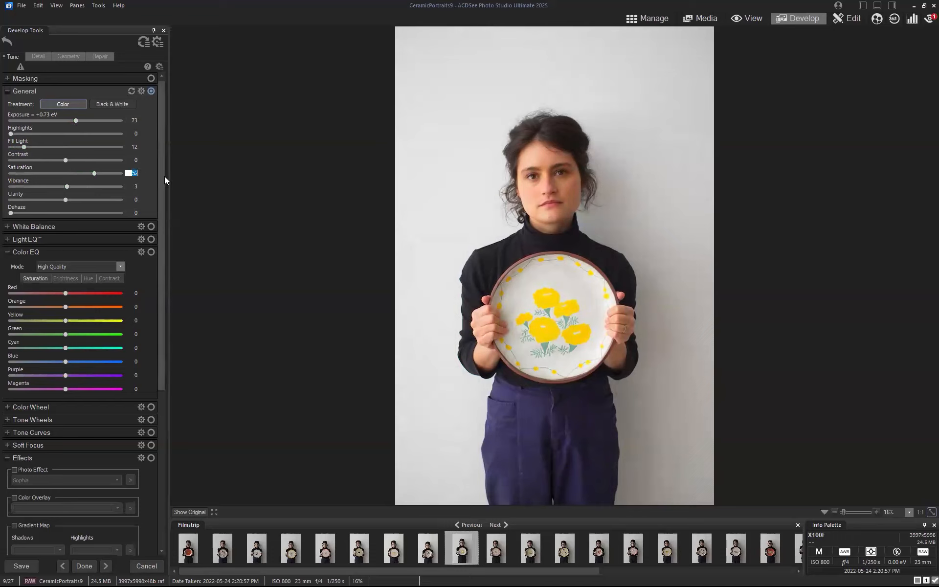
{"action": "type", "text": "0"}
- Raise the photo's vibrance to 35, comparing the adjustments with the original image along the way
{"action": "left_click_drag", "start_coordinate": [72, 189], "coordinate": [77, 187]}
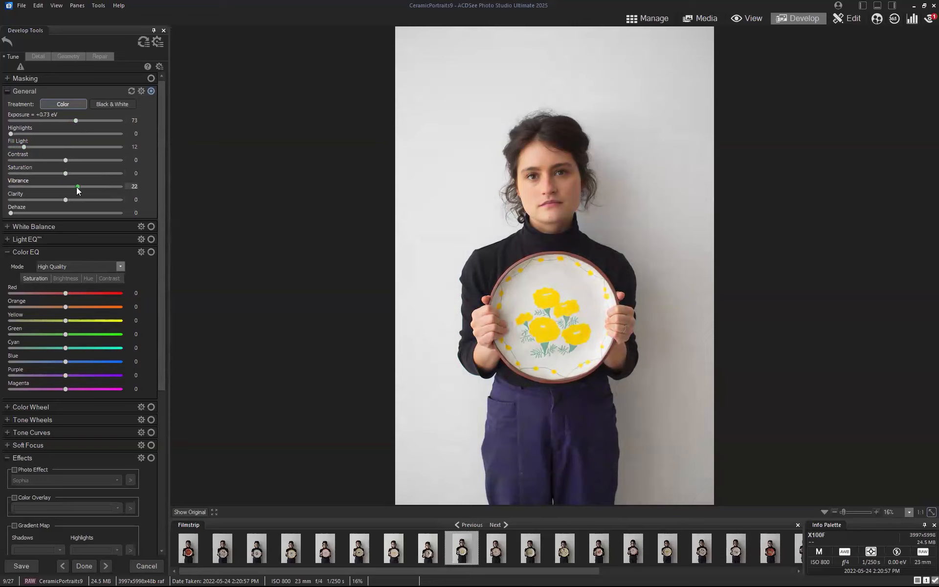
{"action": "left_click_drag", "start_coordinate": [78, 187], "coordinate": [76, 186]}
{"action": "left_click", "coordinate": [190, 511]}
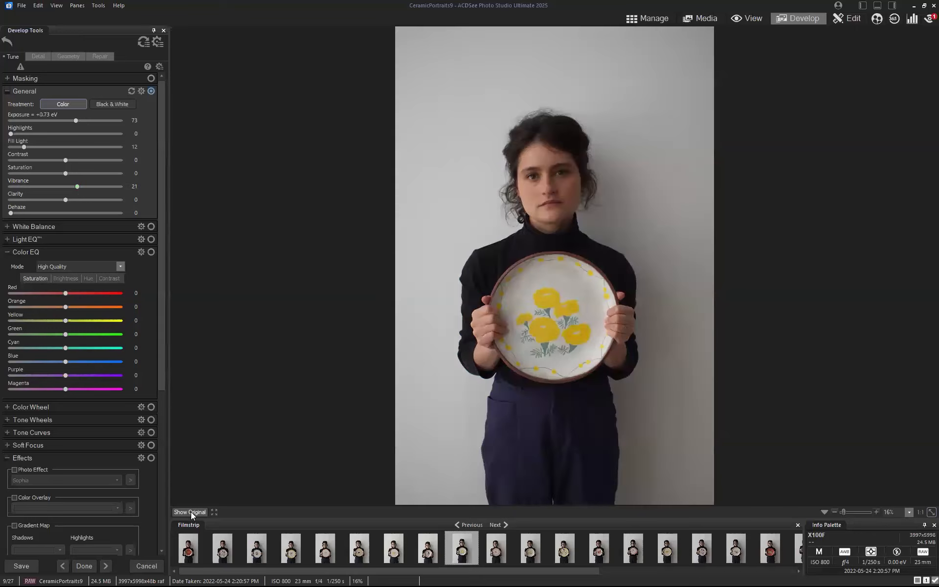
{"action": "left_click", "coordinate": [191, 512]}
{"action": "left_click", "coordinate": [190, 512]}
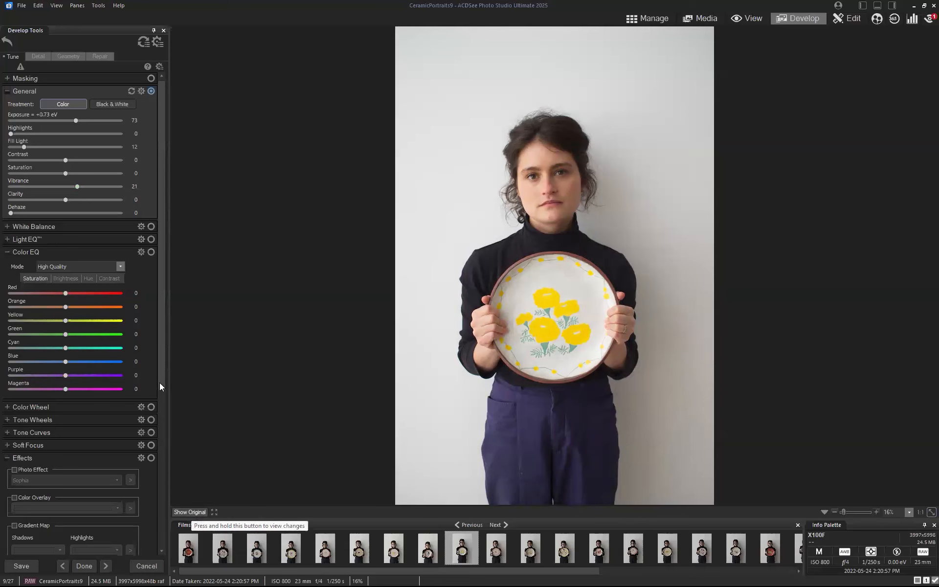
{"action": "left_click_drag", "start_coordinate": [77, 186], "coordinate": [86, 187]}
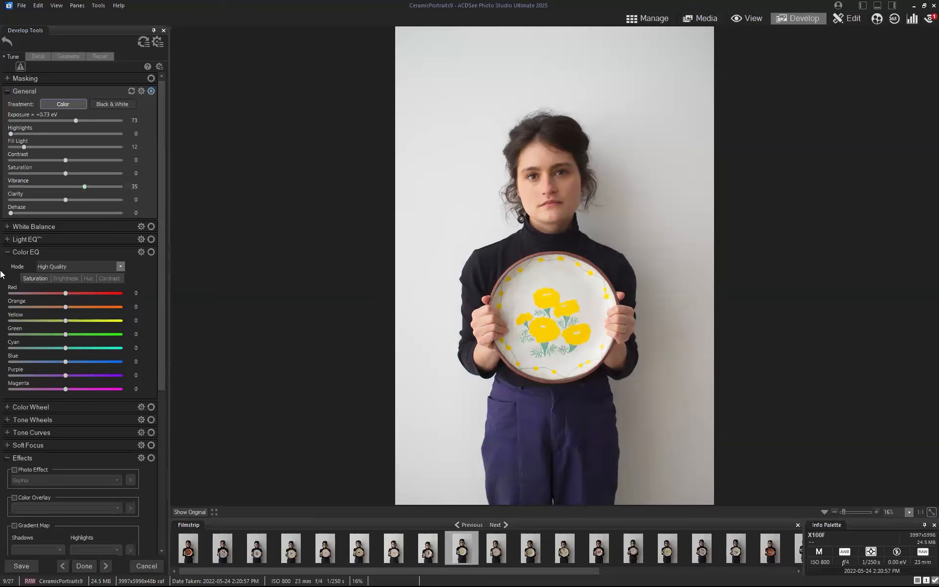
- Crop the photo without constrained proportions to about 3520 x 5206 pixels, trimming the top and both sides around the woman
{"action": "left_click", "coordinate": [67, 57]}
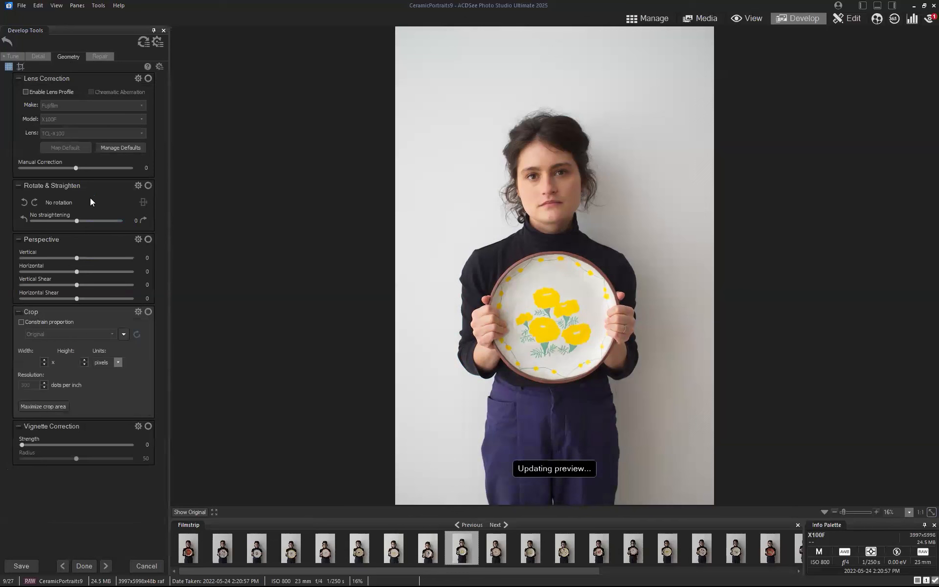
{"action": "left_click", "coordinate": [21, 322]}
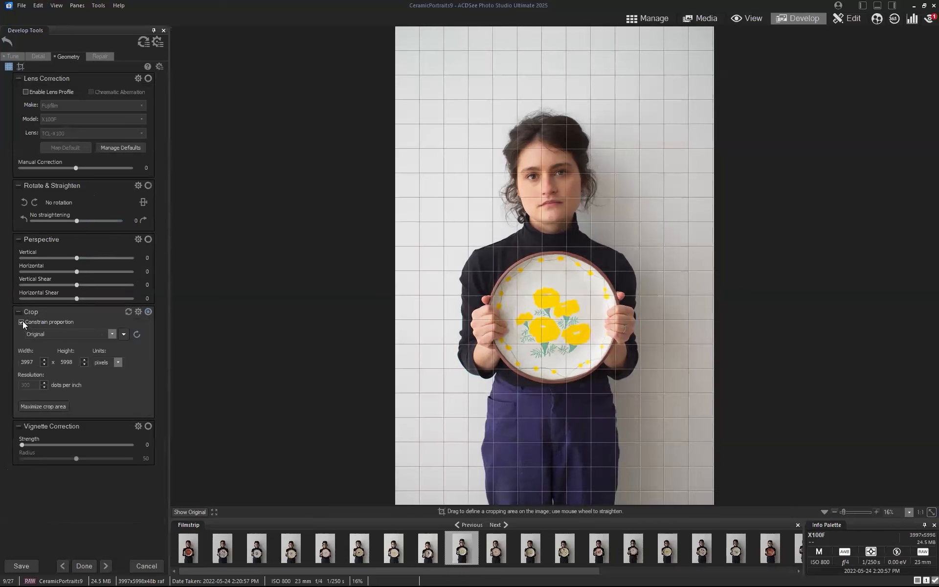
{"action": "left_click", "coordinate": [21, 321]}
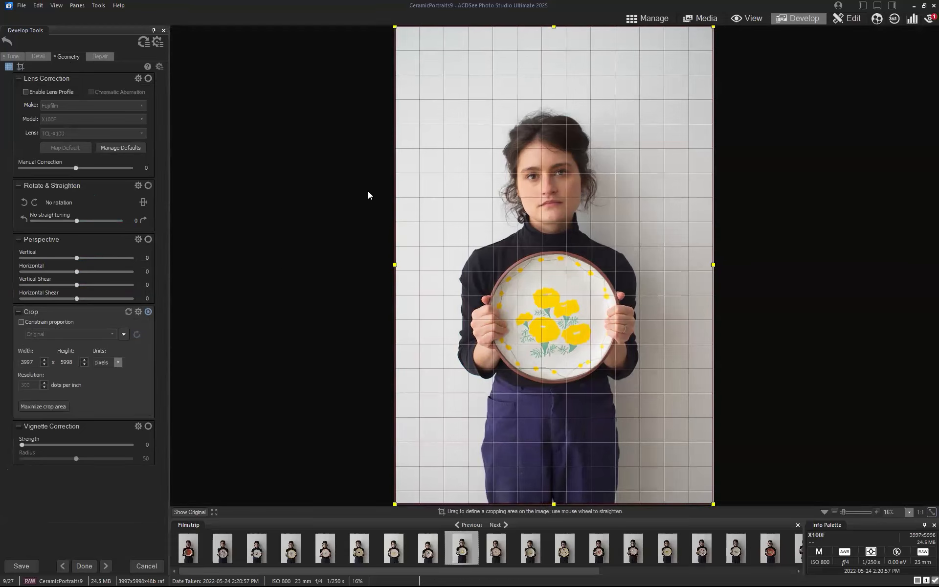
{"action": "left_click_drag", "start_coordinate": [396, 28], "coordinate": [407, 83]}
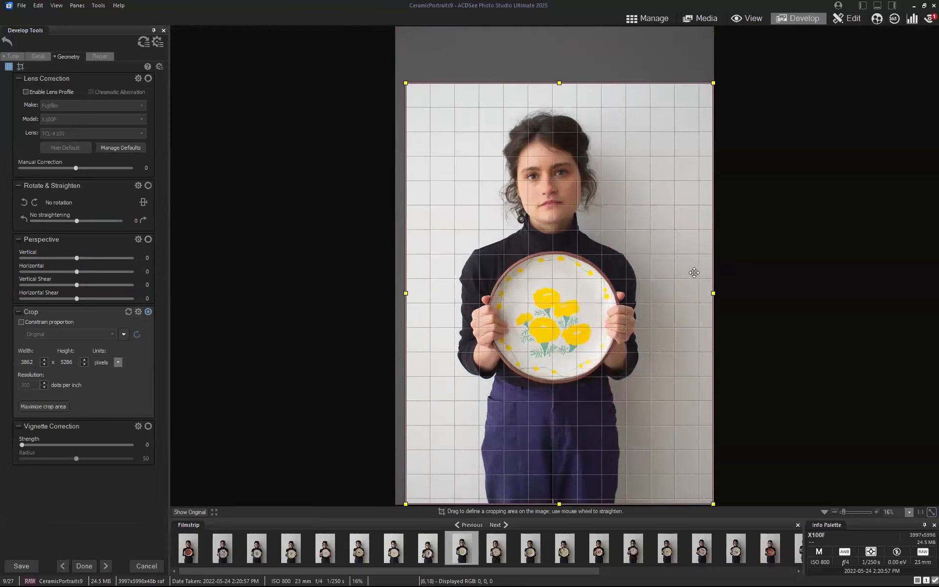
{"action": "left_click_drag", "start_coordinate": [713, 292], "coordinate": [692, 297]}
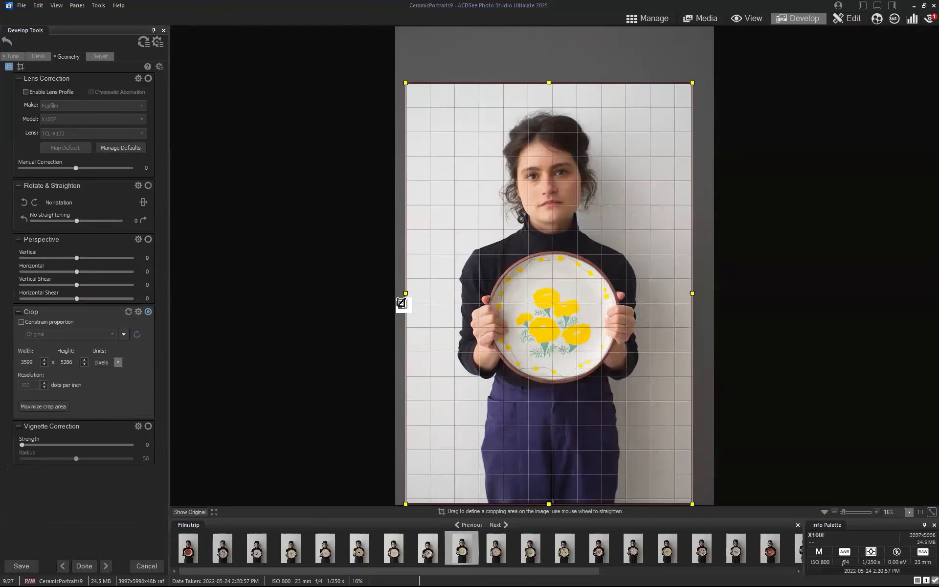
{"action": "left_click_drag", "start_coordinate": [406, 293], "coordinate": [414, 294]}
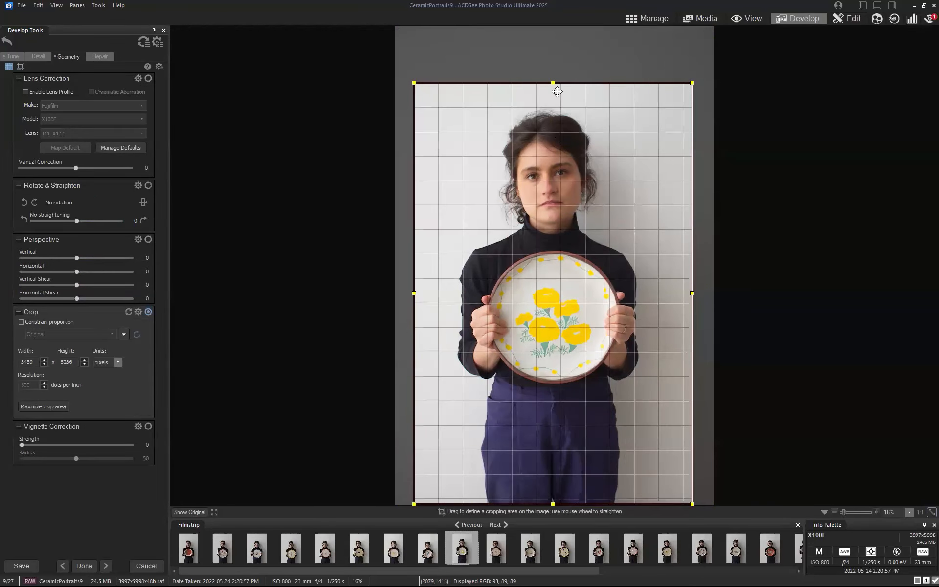
{"action": "left_click_drag", "start_coordinate": [552, 84], "coordinate": [553, 89]}
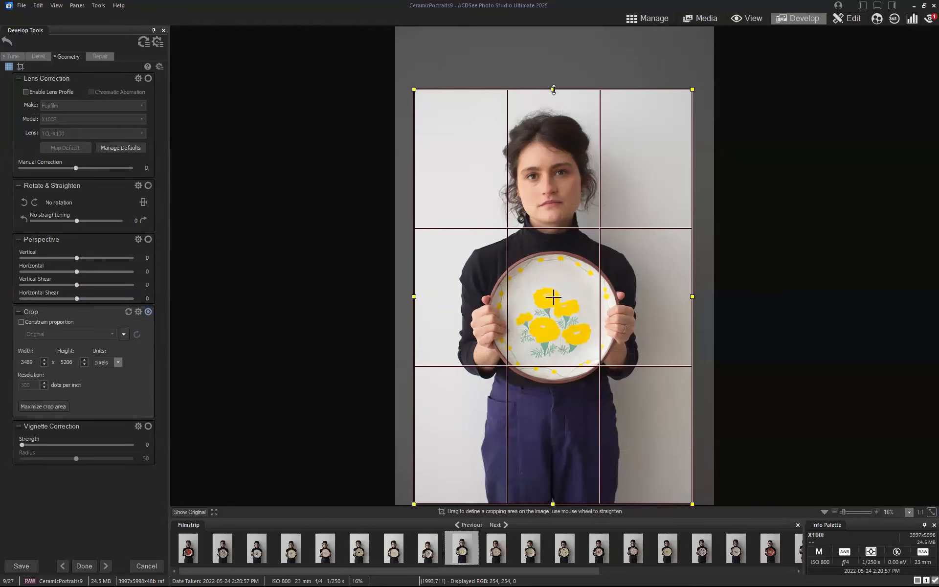
{"action": "left_click_drag", "start_coordinate": [553, 90], "coordinate": [554, 90]}
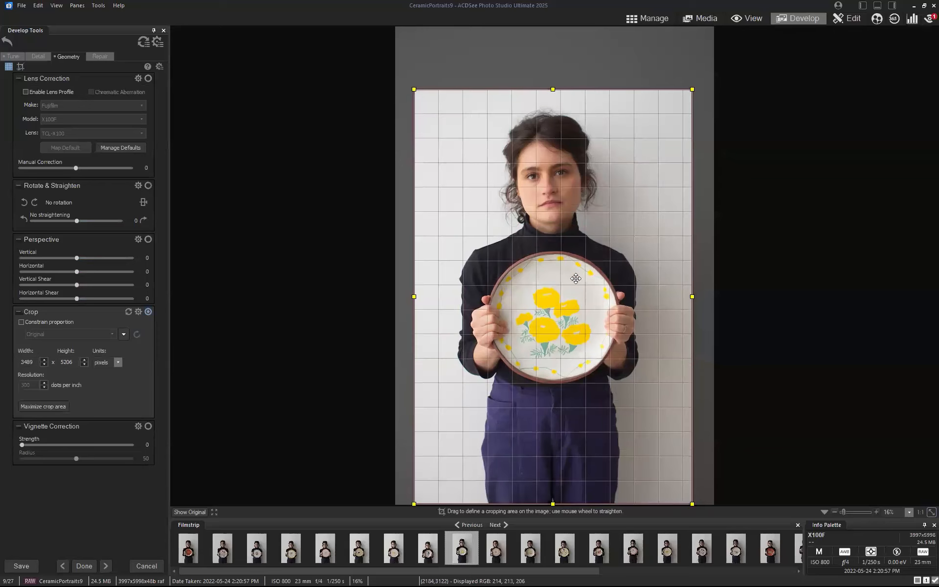
{"action": "left_click_drag", "start_coordinate": [691, 296], "coordinate": [693, 296]}
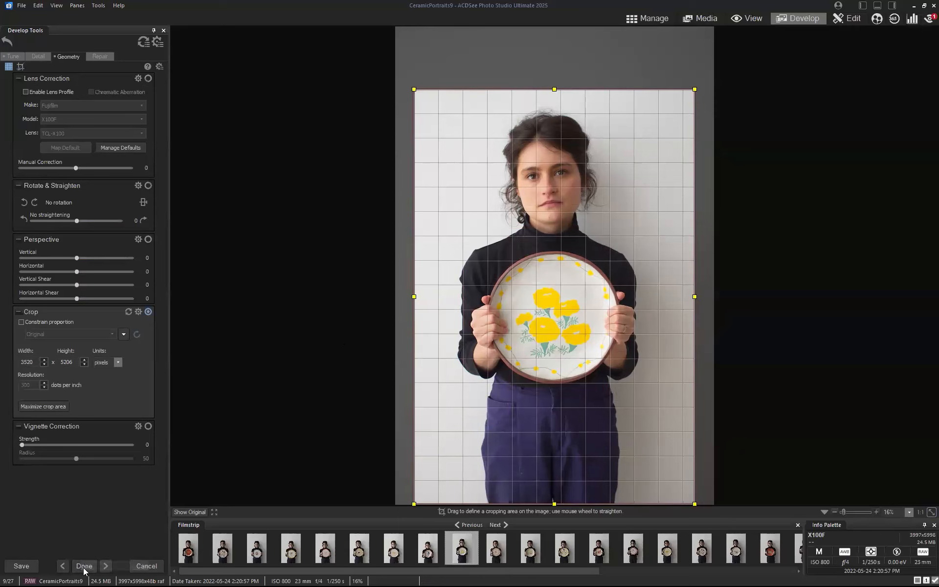
- Adjust the saturation of the orange and red tones in the photo's Color EQ
{"action": "left_click", "coordinate": [17, 55]}
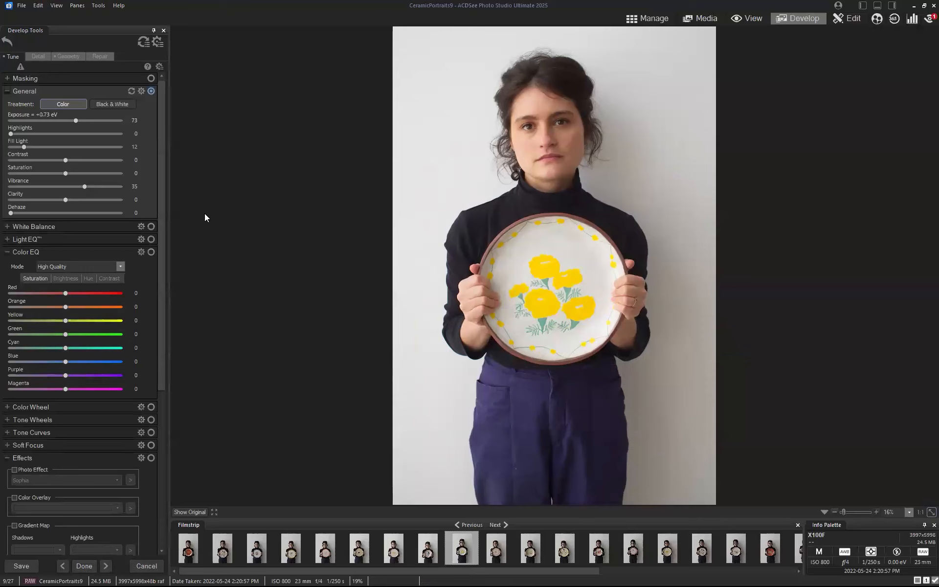
{"action": "left_click_drag", "start_coordinate": [161, 218], "coordinate": [160, 230]}
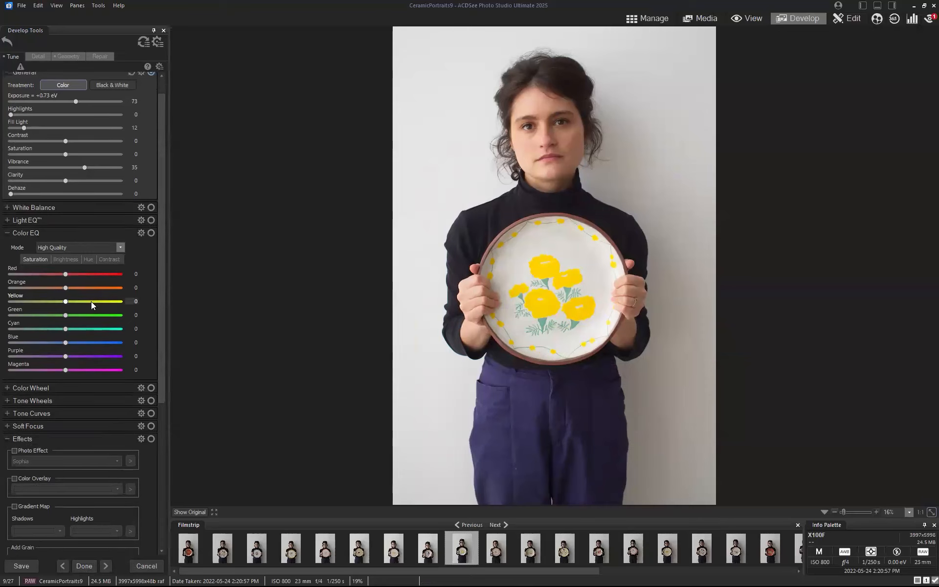
{"action": "mouse_move", "coordinate": [66, 288]}
{"action": "left_mouse_down"}
{"action": "mouse_move", "coordinate": [81, 288]}
{"action": "mouse_move", "coordinate": [45, 288]}
{"action": "mouse_move", "coordinate": [64, 288]}
{"action": "left_mouse_up"}
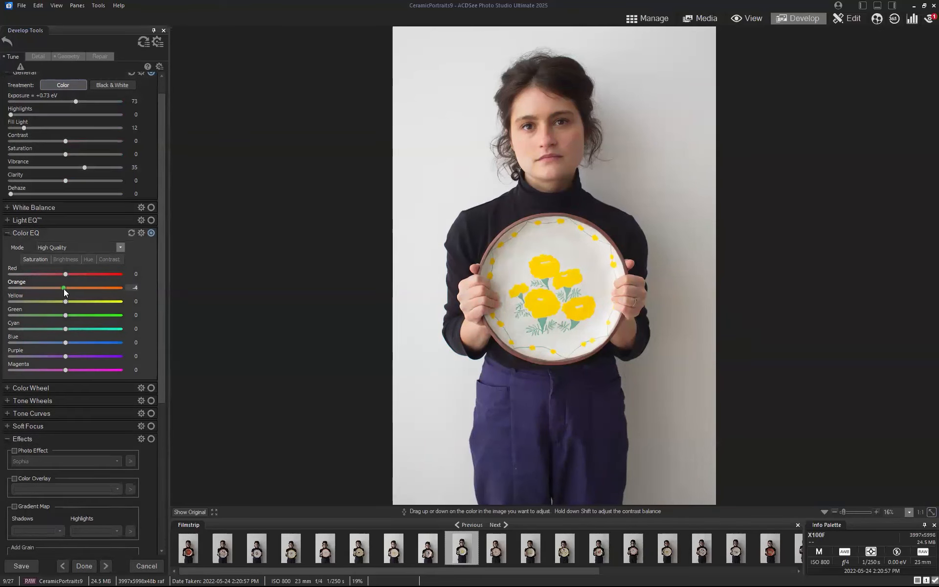
{"action": "left_click", "coordinate": [8, 233]}
{"action": "left_click", "coordinate": [7, 233]}
{"action": "mouse_move", "coordinate": [66, 288]}
{"action": "left_mouse_down"}
{"action": "mouse_move", "coordinate": [2, 293]}
{"action": "mouse_move", "coordinate": [61, 289]}
{"action": "left_mouse_up"}
{"action": "left_click_drag", "start_coordinate": [63, 287], "coordinate": [84, 277]}
{"action": "left_click_drag", "start_coordinate": [66, 274], "coordinate": [135, 281]}
{"action": "left_click_drag", "start_coordinate": [119, 273], "coordinate": [75, 277]}
- Raise the orange brightness in Color EQ to 72 and lower the clarity to -10, comparing the result with the original
{"action": "left_click", "coordinate": [64, 260]}
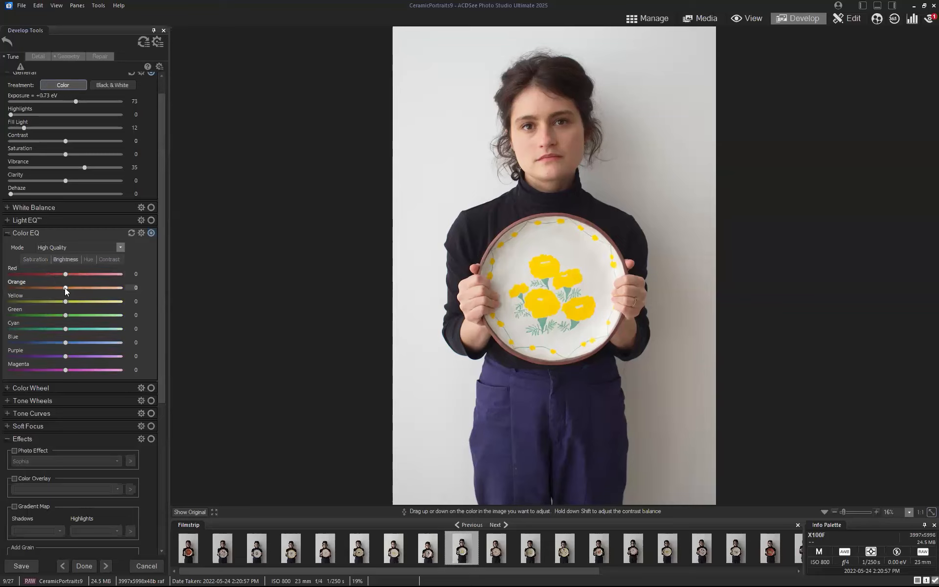
{"action": "left_click_drag", "start_coordinate": [78, 288], "coordinate": [106, 293]}
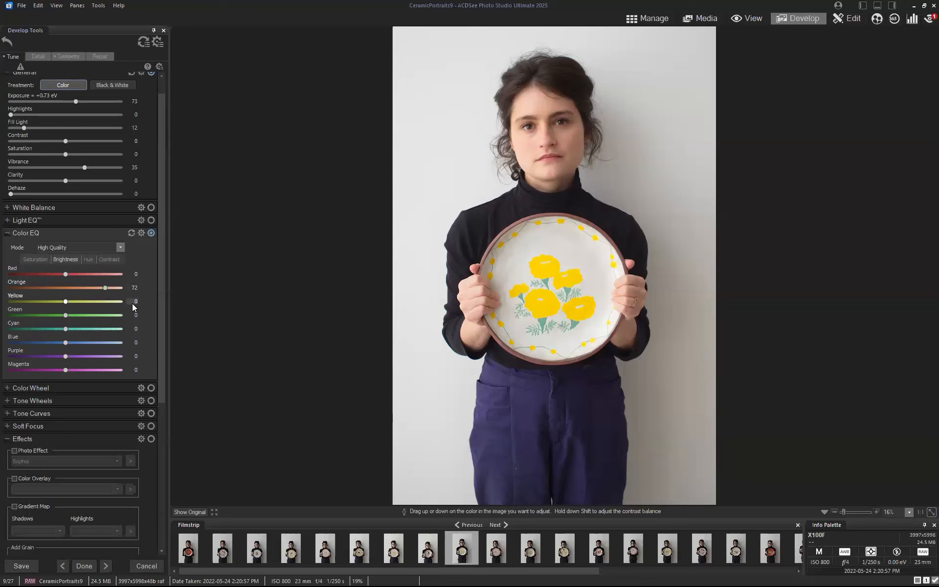
{"action": "mouse_move", "coordinate": [66, 181]}
{"action": "left_mouse_down"}
{"action": "mouse_move", "coordinate": [15, 183]}
{"action": "mouse_move", "coordinate": [57, 189]}
{"action": "left_mouse_up"}
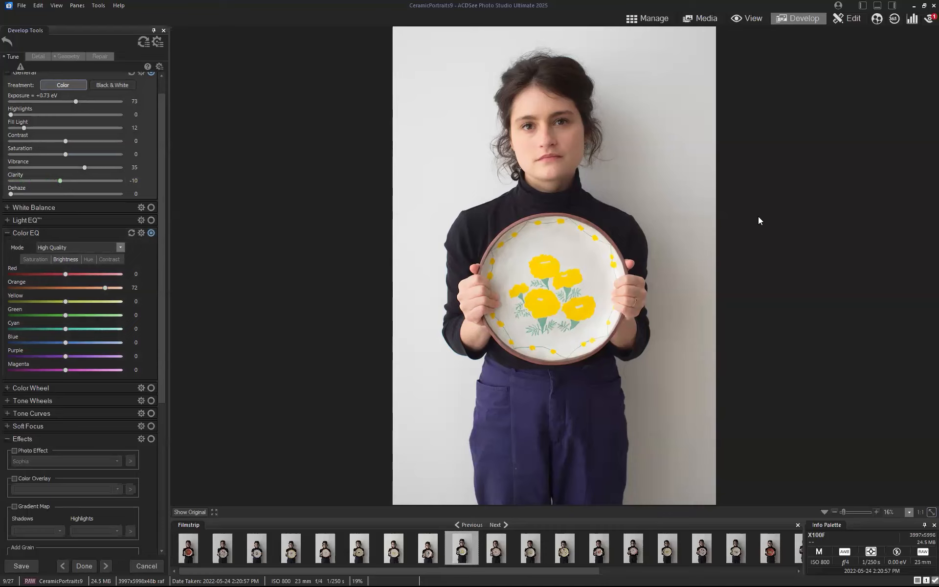
{"action": "left_click", "coordinate": [187, 511]}
{"action": "left_click", "coordinate": [188, 511]}
- Add a dark post-crop vignette with a strength of -32 and collapse the Effects and Color EQ groups
{"action": "left_click_drag", "start_coordinate": [162, 383], "coordinate": [159, 533]}
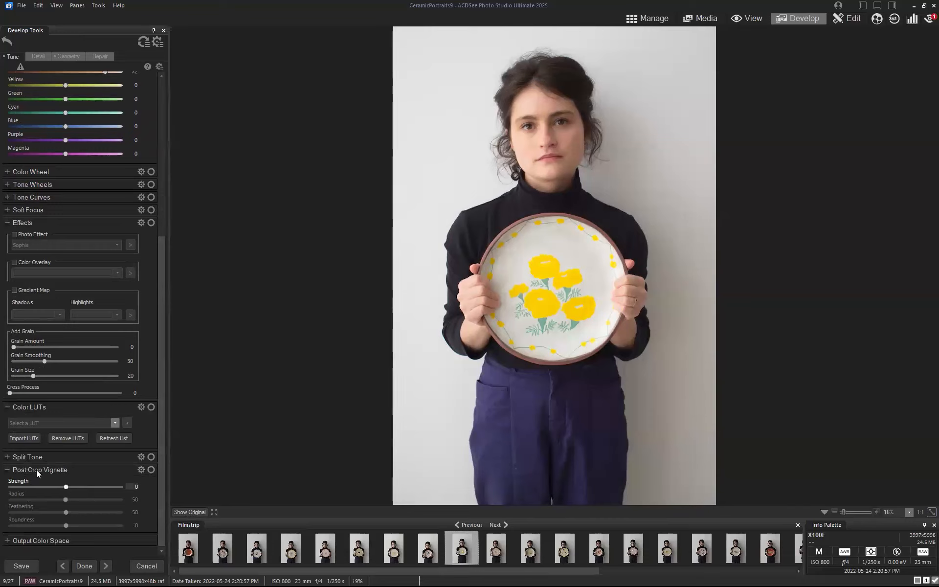
{"action": "left_click_drag", "start_coordinate": [65, 487], "coordinate": [41, 487]}
{"action": "left_click_drag", "start_coordinate": [42, 491], "coordinate": [43, 490]}
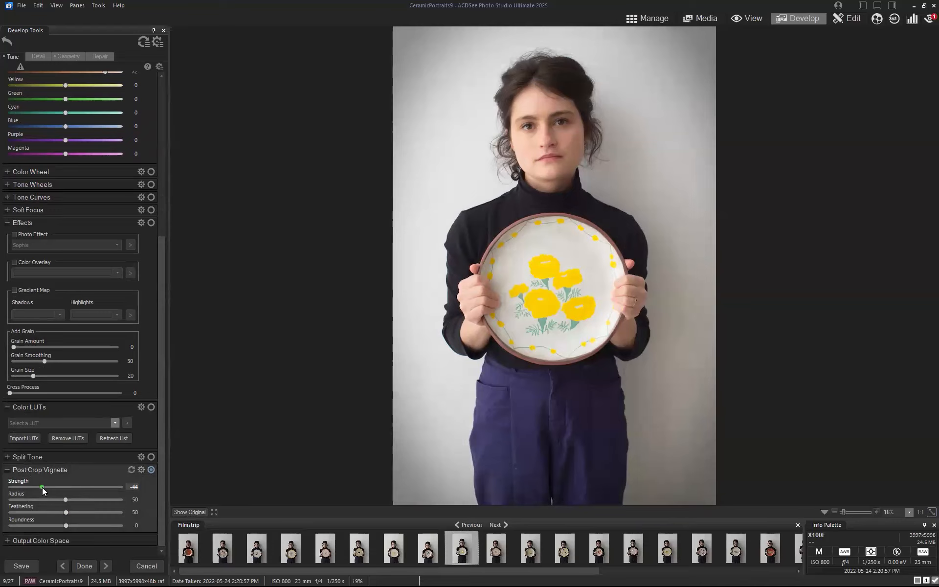
{"action": "left_click_drag", "start_coordinate": [43, 491], "coordinate": [41, 492]}
{"action": "left_click", "coordinate": [7, 223]}
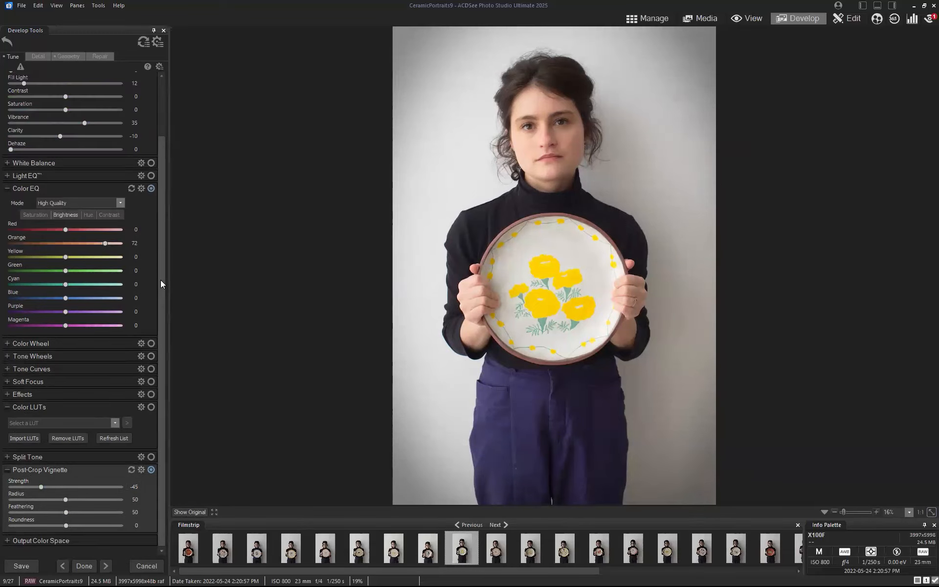
{"action": "left_click", "coordinate": [9, 190]}
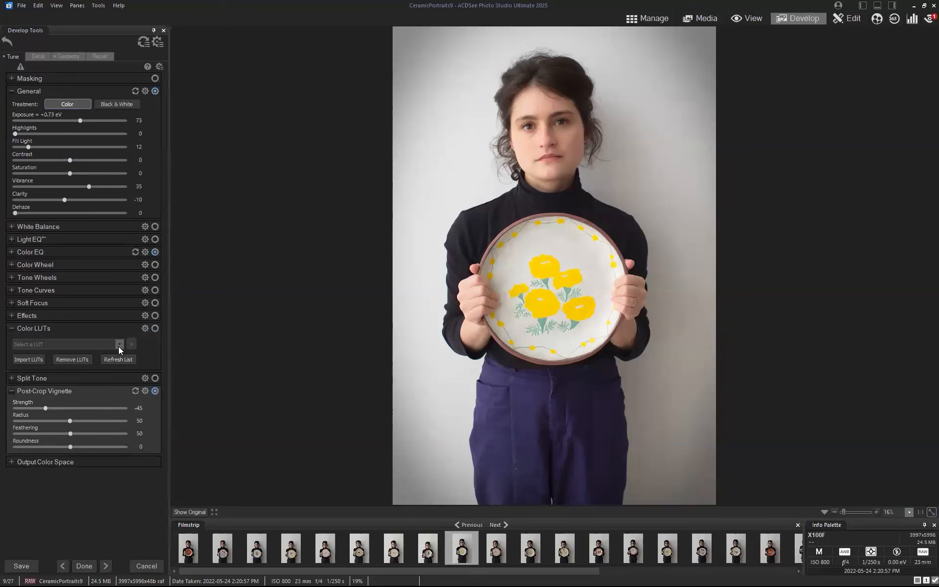
{"action": "left_click_drag", "start_coordinate": [46, 408], "coordinate": [53, 410]}
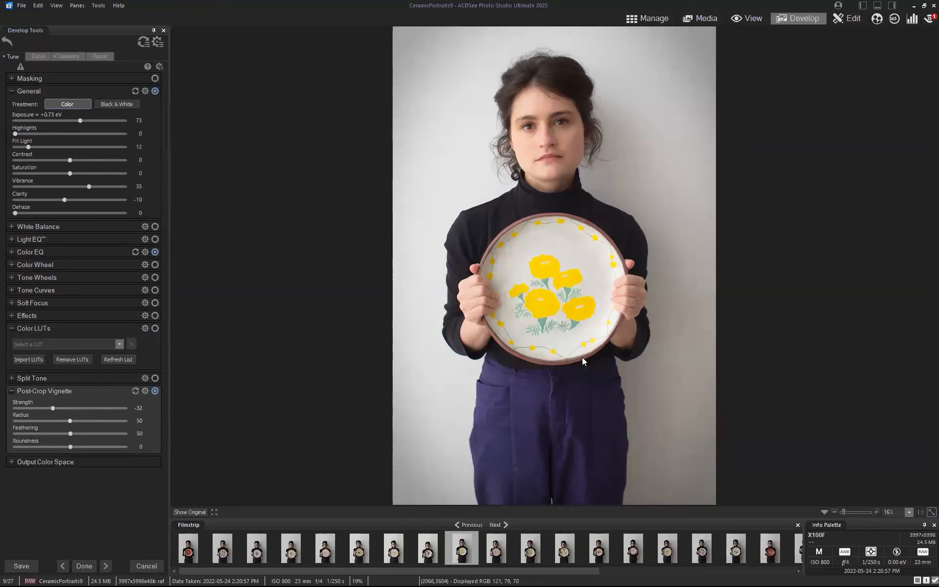
- Apply the Film color LUT in Normal blend mode at an opacity of 11 and set the clarity to -8
{"action": "left_click", "coordinate": [119, 344]}
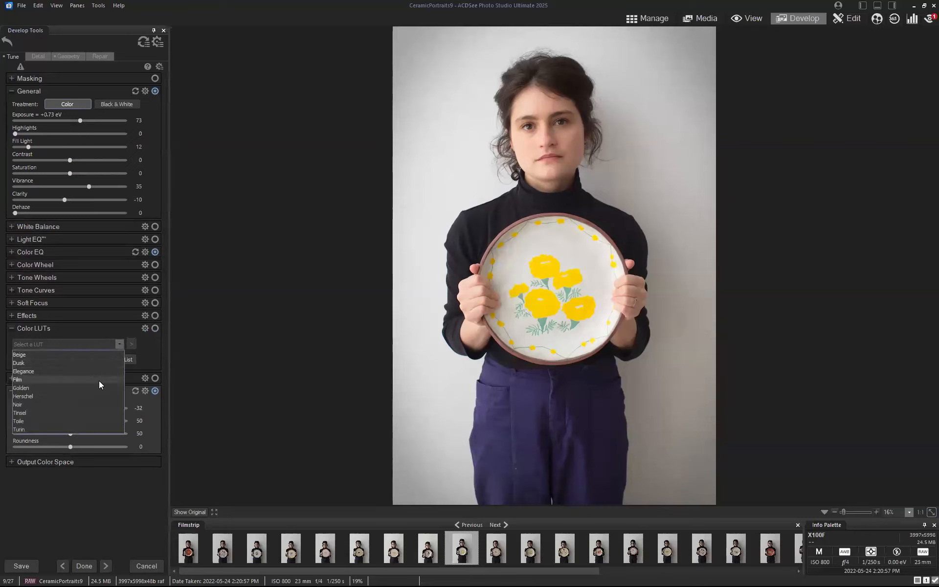
{"action": "left_click", "coordinate": [99, 381]}
{"action": "left_click", "coordinate": [132, 345]}
{"action": "left_click_drag", "start_coordinate": [196, 366], "coordinate": [104, 373]}
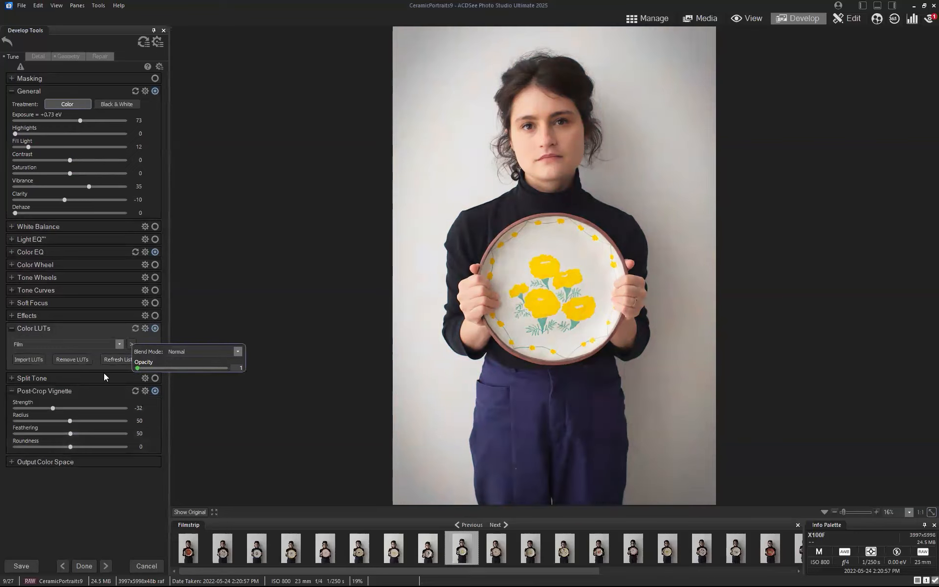
{"action": "left_click_drag", "start_coordinate": [192, 368], "coordinate": [149, 372]}
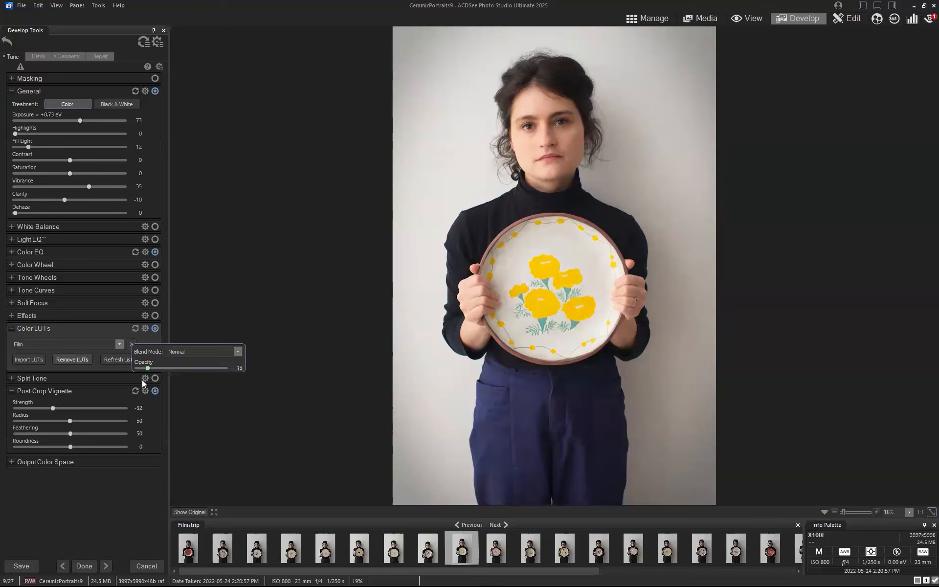
{"action": "left_click", "coordinate": [191, 511]}
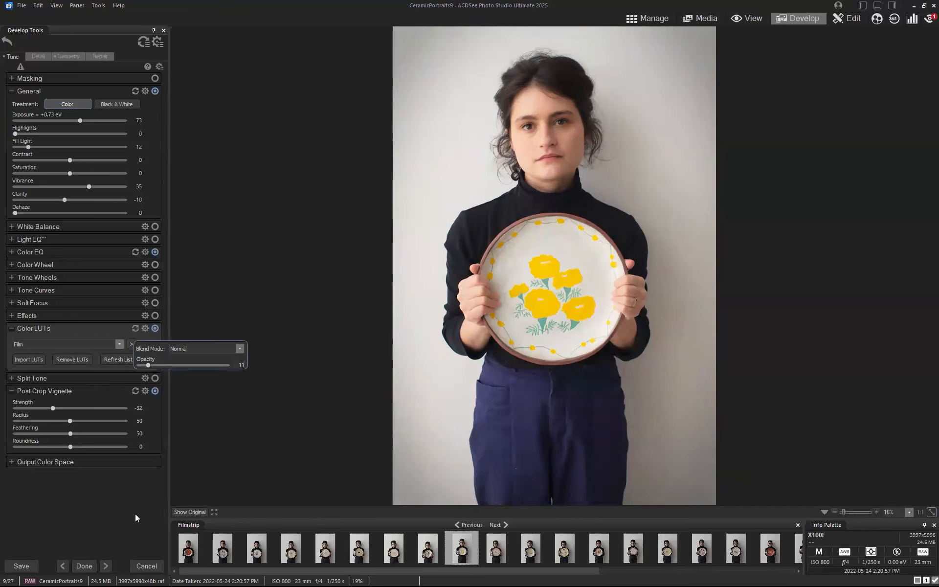
{"action": "left_click", "coordinate": [66, 198]}
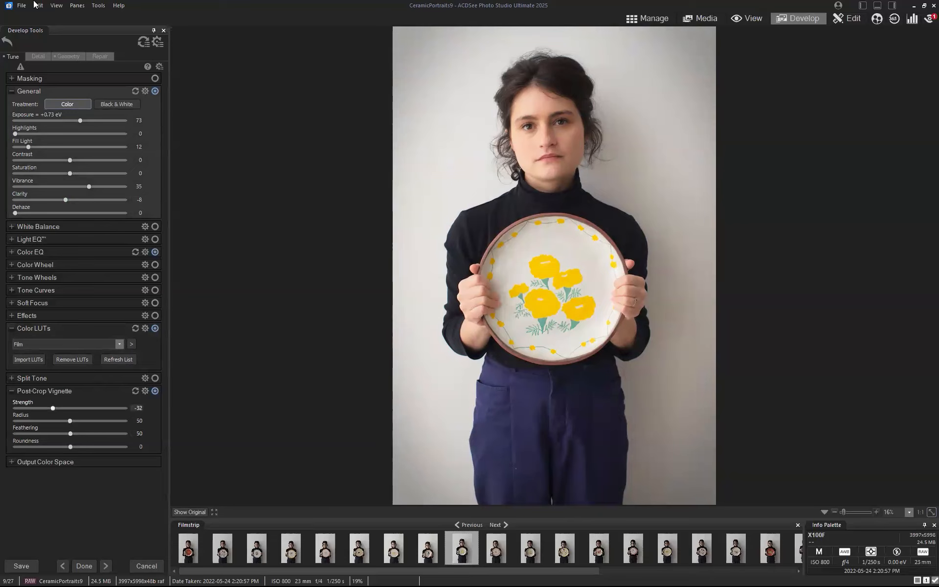
- Save all develop settings as a preset named CeramicPortaits and finish developing the photo
{"action": "left_click", "coordinate": [159, 43]}
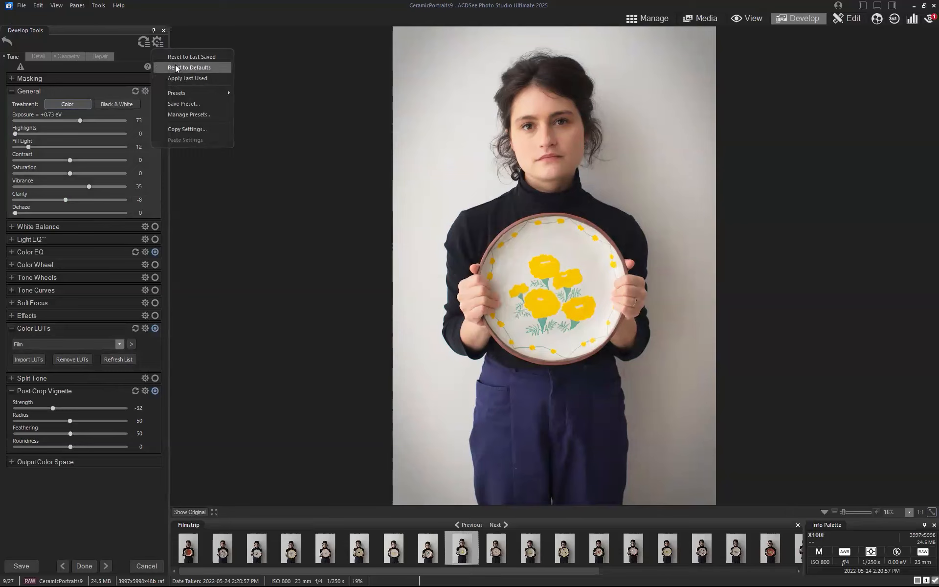
{"action": "left_click", "coordinate": [178, 103]}
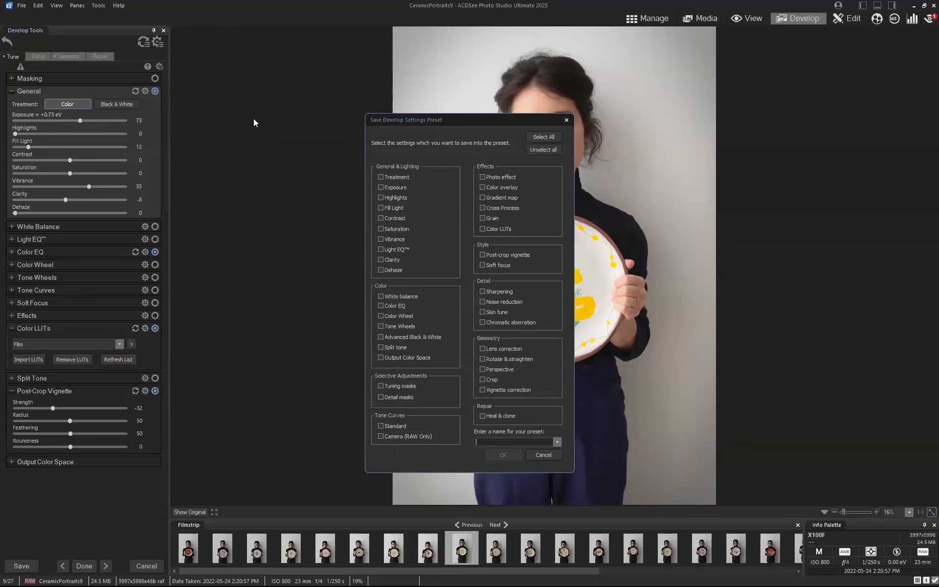
{"action": "left_click", "coordinate": [529, 139]}
{"action": "left_click", "coordinate": [492, 442]}
{"action": "type", "text": "CeraicmicPortaits"}
{"action": "left_click", "coordinate": [514, 454]}
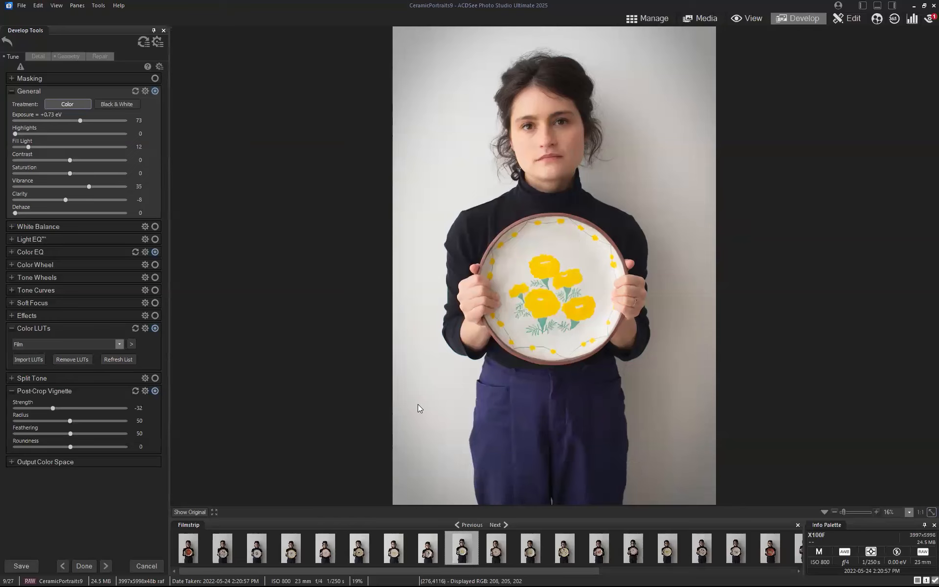
{"action": "left_click", "coordinate": [84, 565]}
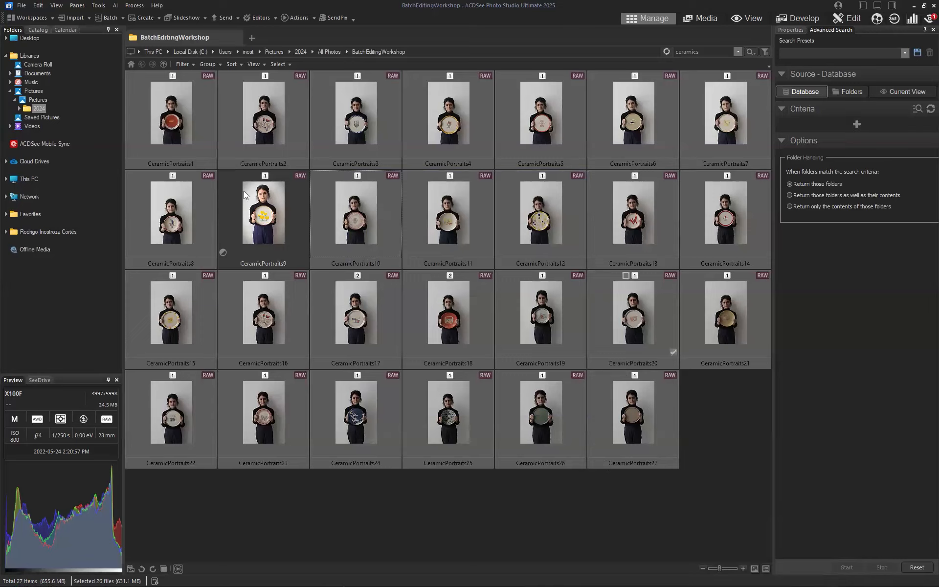
- Set up a Batch Develop of the selected RAW portraits with the CeramicPortaits develop preset
{"action": "right_click", "coordinate": [374, 209]}
{"action": "mouse_move", "coordinate": [459, 348]}
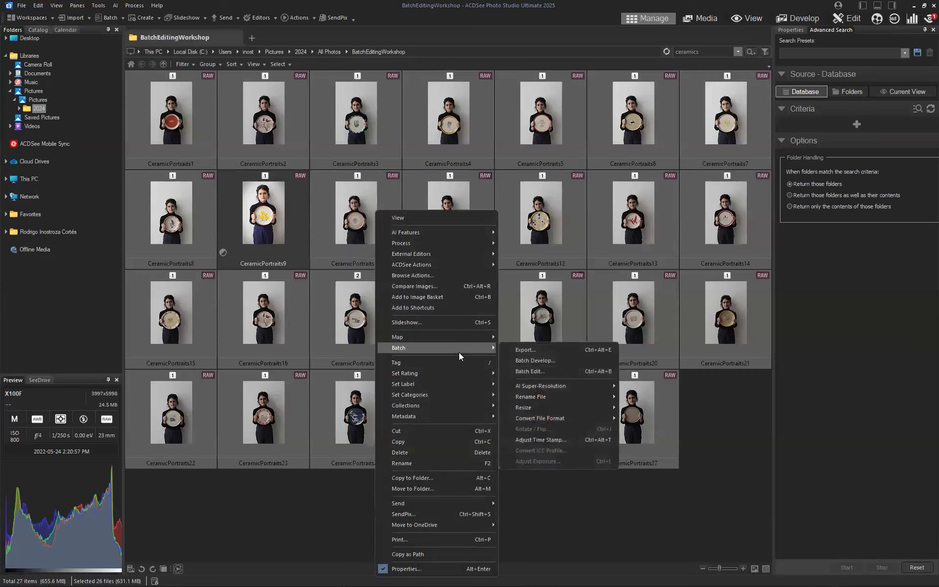
{"action": "left_click", "coordinate": [513, 360]}
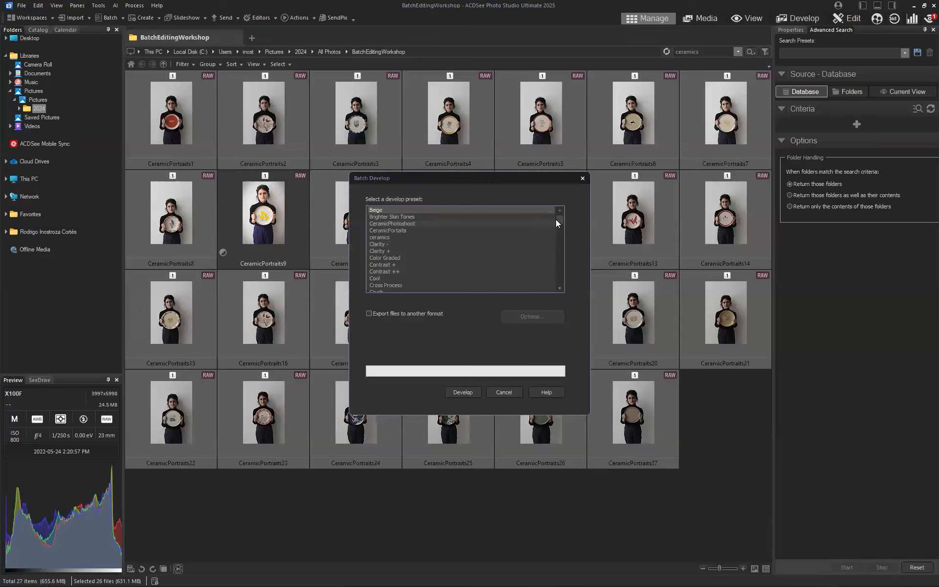
{"action": "left_click_drag", "start_coordinate": [558, 220], "coordinate": [560, 278]}
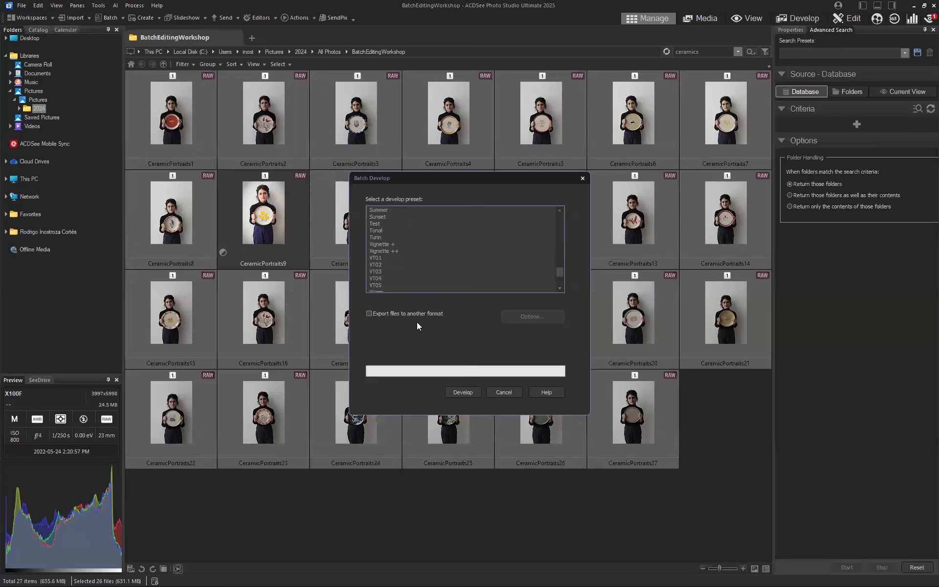
{"action": "left_click_drag", "start_coordinate": [559, 268], "coordinate": [559, 218]}
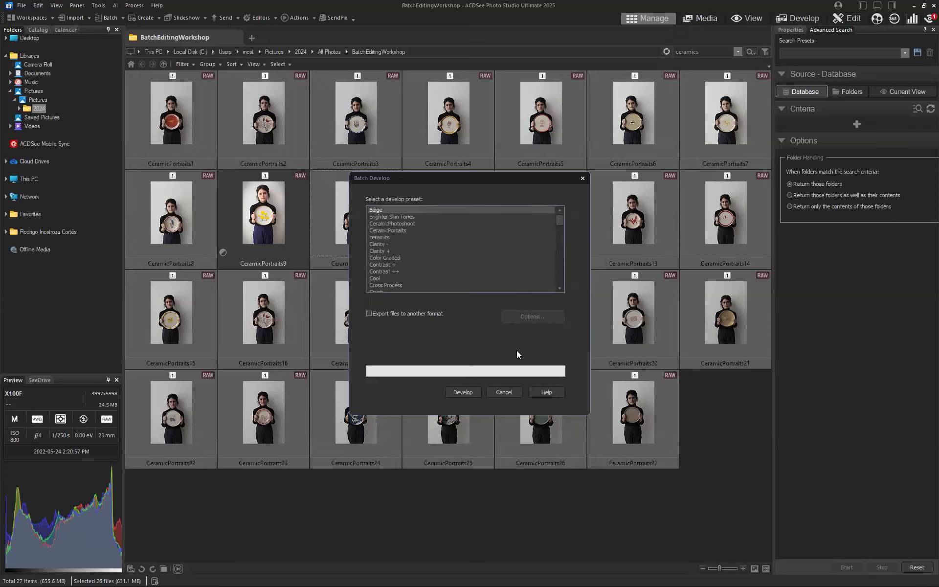
{"action": "left_click", "coordinate": [397, 230]}
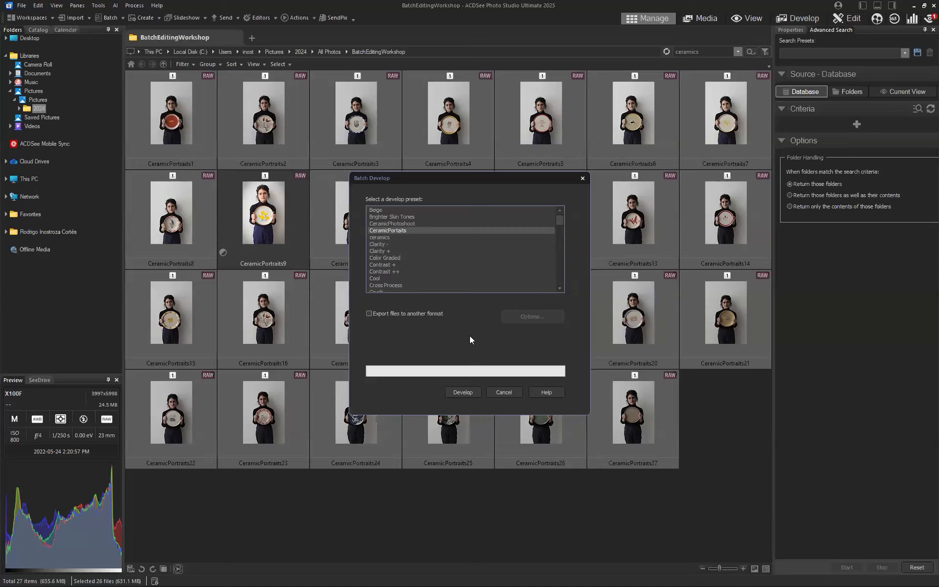
- Enable exporting the files to another format and save them in a new subfolder named Jpegs inside the source folder
{"action": "left_click", "coordinate": [368, 313]}
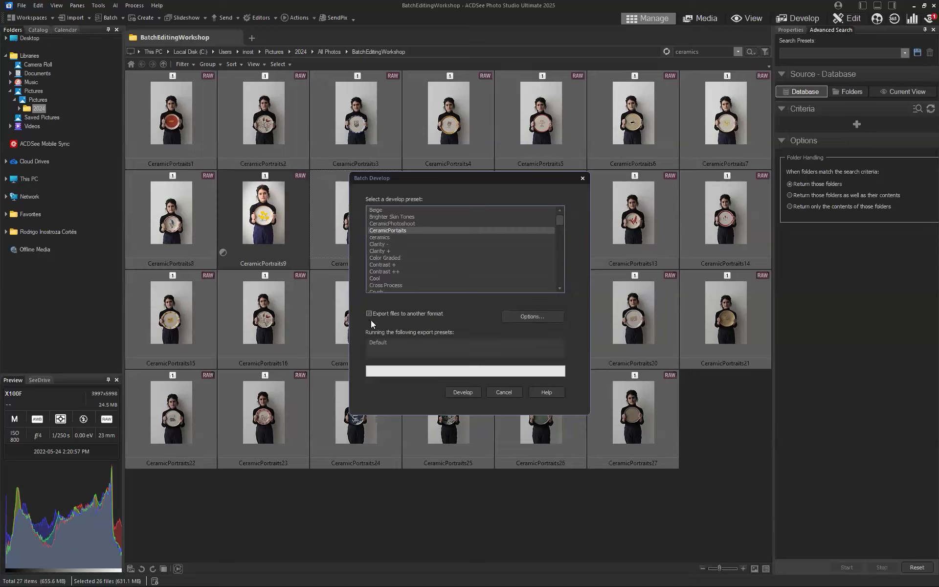
{"action": "left_click", "coordinate": [519, 316]}
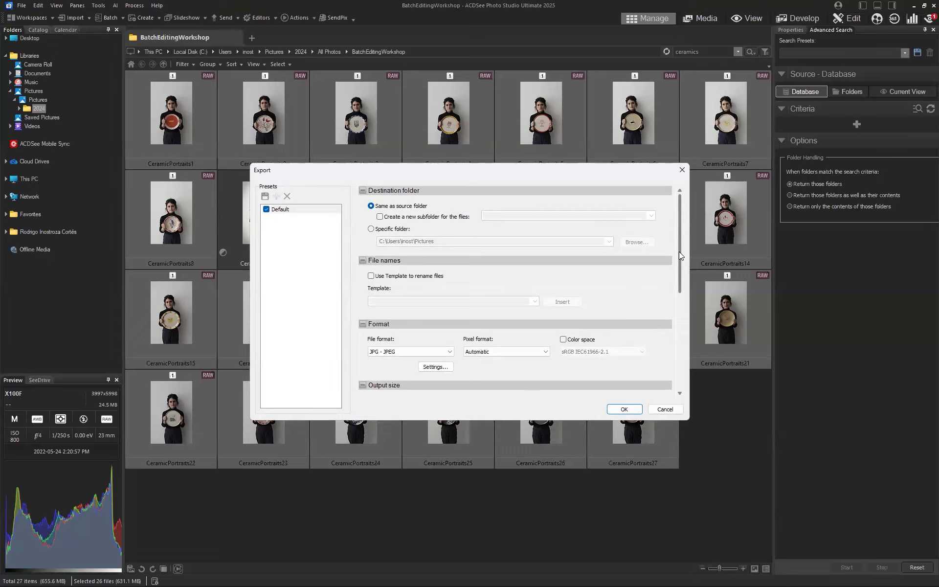
{"action": "left_click", "coordinate": [380, 216]}
{"action": "left_click", "coordinate": [515, 217]}
{"action": "type", "text": "Jp"}
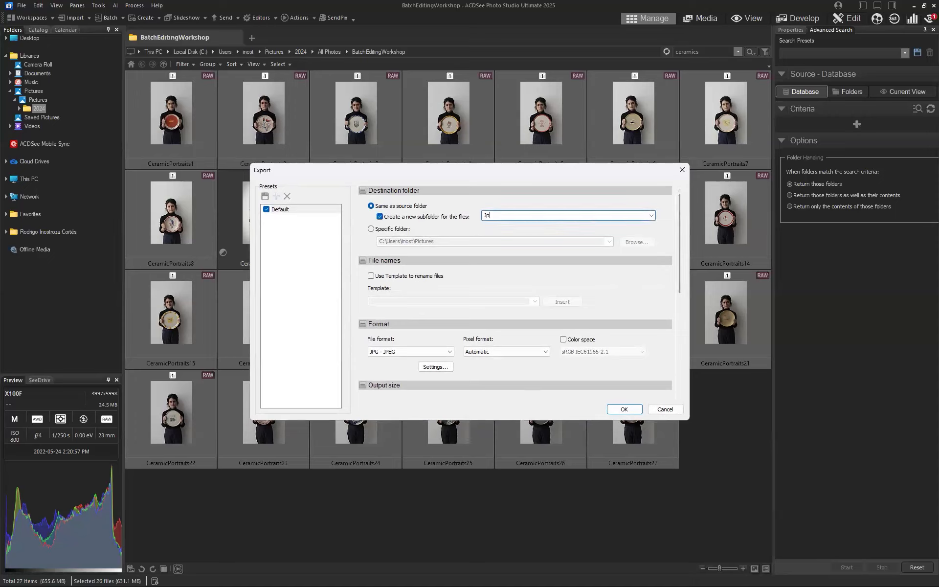
{"action": "type", "text": "egs"}
- Set the JPEG image quality to 100 in the export format settings
{"action": "left_click_drag", "start_coordinate": [680, 250], "coordinate": [680, 302]}
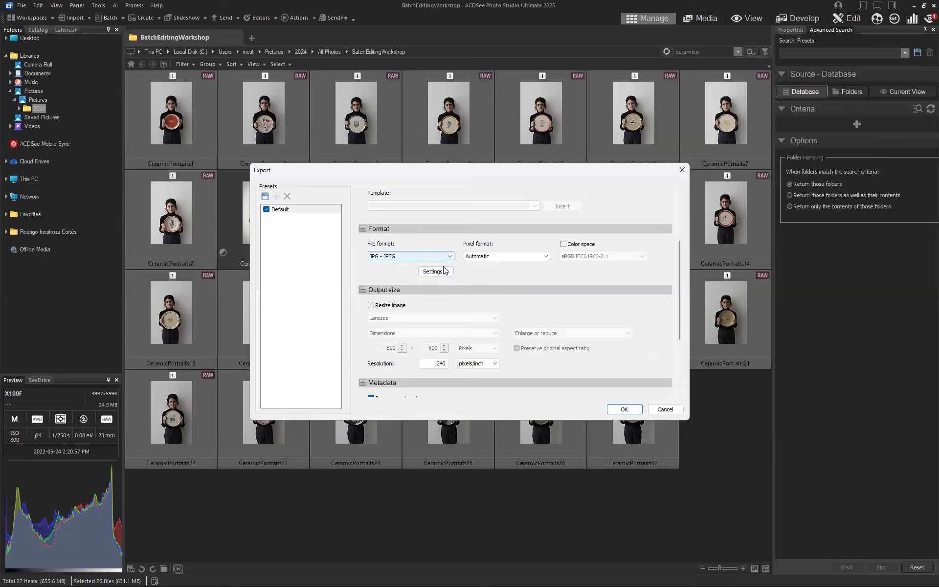
{"action": "left_click", "coordinate": [443, 273]}
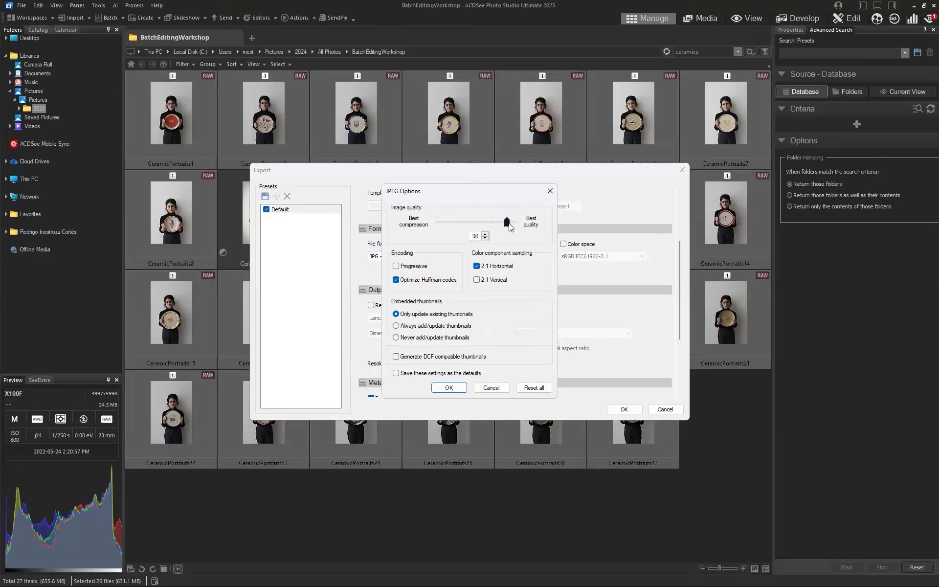
{"action": "left_click", "coordinate": [550, 192]}
{"action": "left_click", "coordinate": [450, 274]}
{"action": "left_click_drag", "start_coordinate": [506, 222], "coordinate": [521, 221]}
{"action": "left_click", "coordinate": [454, 388]}
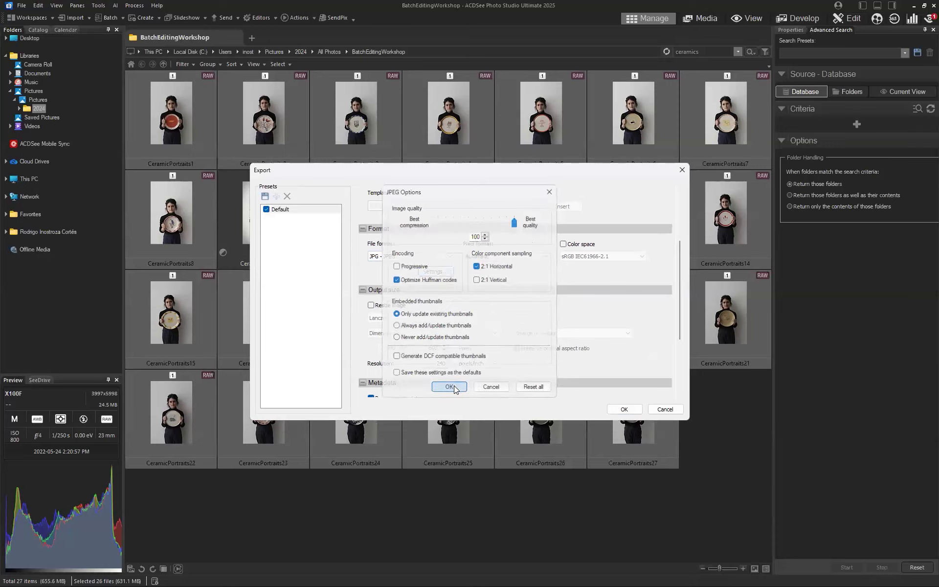
- Resize the exported images by percentage to 50 percent, preserving the original aspect ratio
{"action": "scroll", "coordinate": [675, 318], "scroll_direction": "down", "scroll_amount": 2}
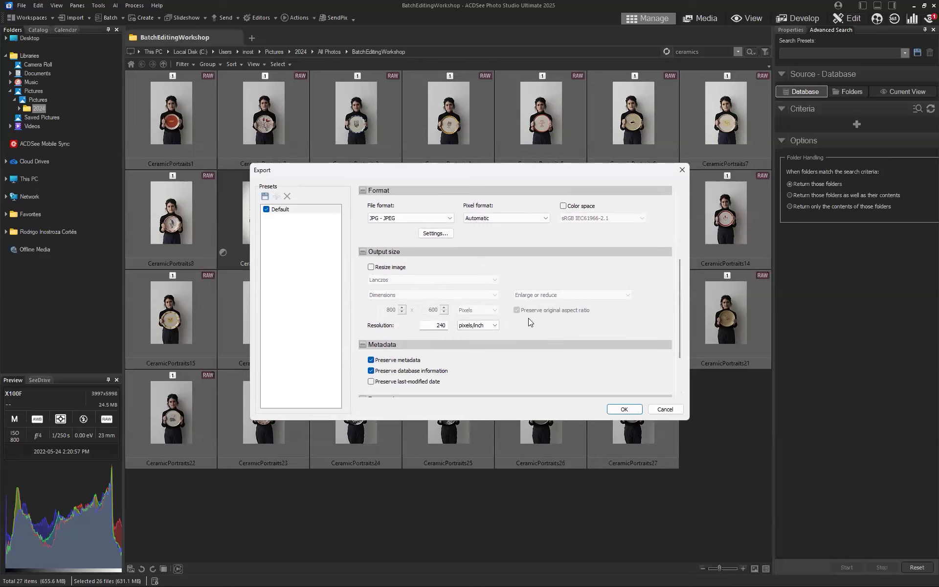
{"action": "left_click", "coordinate": [371, 267]}
{"action": "left_click", "coordinate": [386, 280]}
{"action": "left_click", "coordinate": [389, 297]}
{"action": "left_click", "coordinate": [389, 297]}
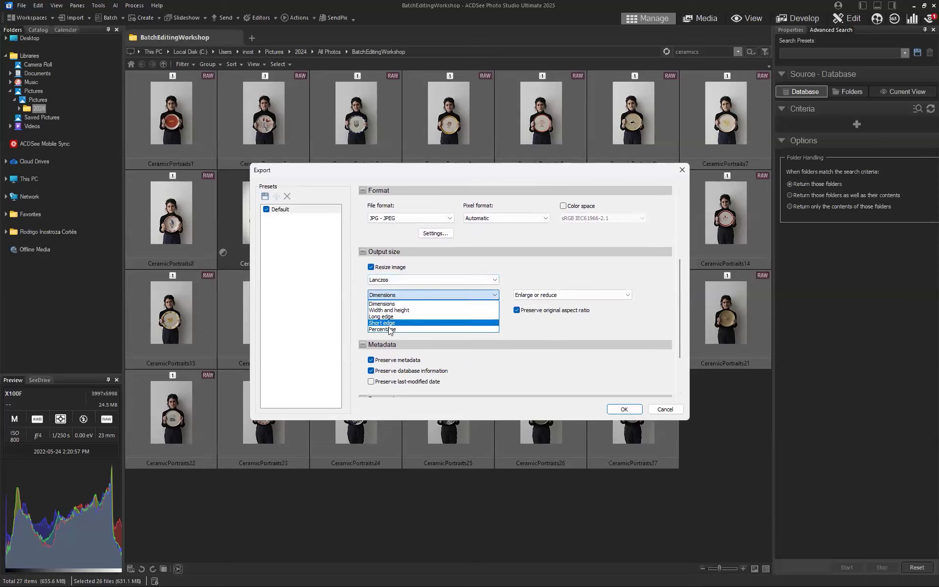
{"action": "left_click", "coordinate": [437, 325]}
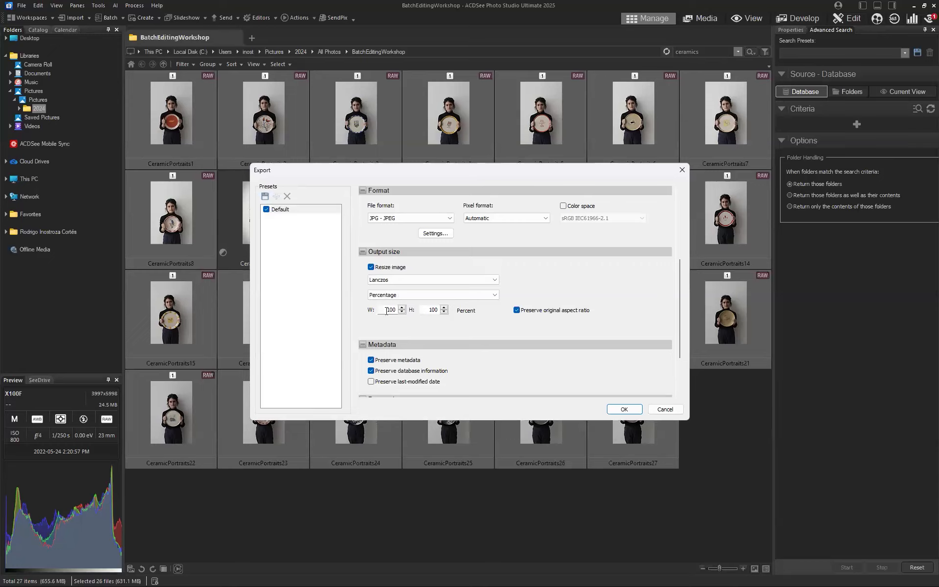
{"action": "double_click", "coordinate": [385, 311]}
{"action": "type", "text": "50"}
- Accept the export options and run the batch develop on the selected portraits
{"action": "left_click_drag", "start_coordinate": [678, 318], "coordinate": [676, 366]}
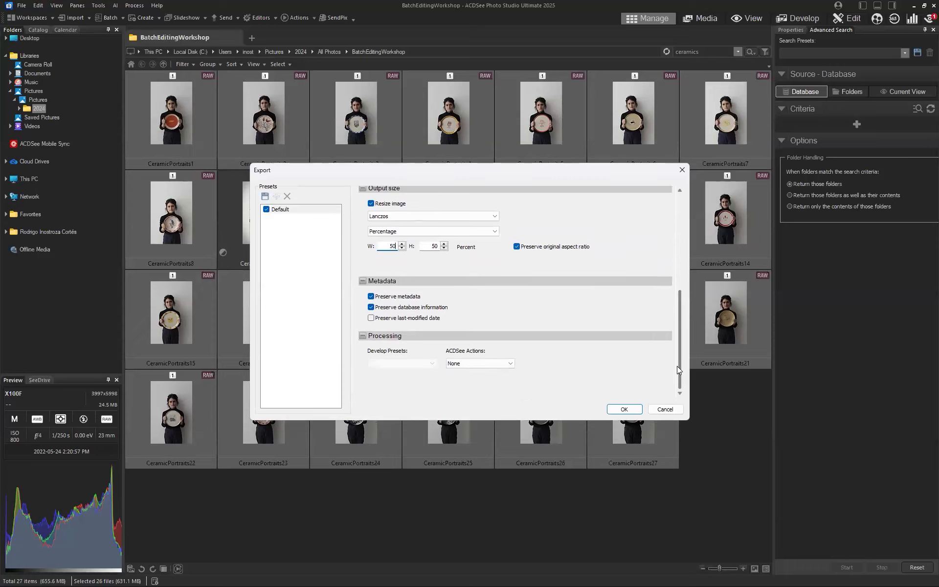
{"action": "left_click", "coordinate": [623, 410]}
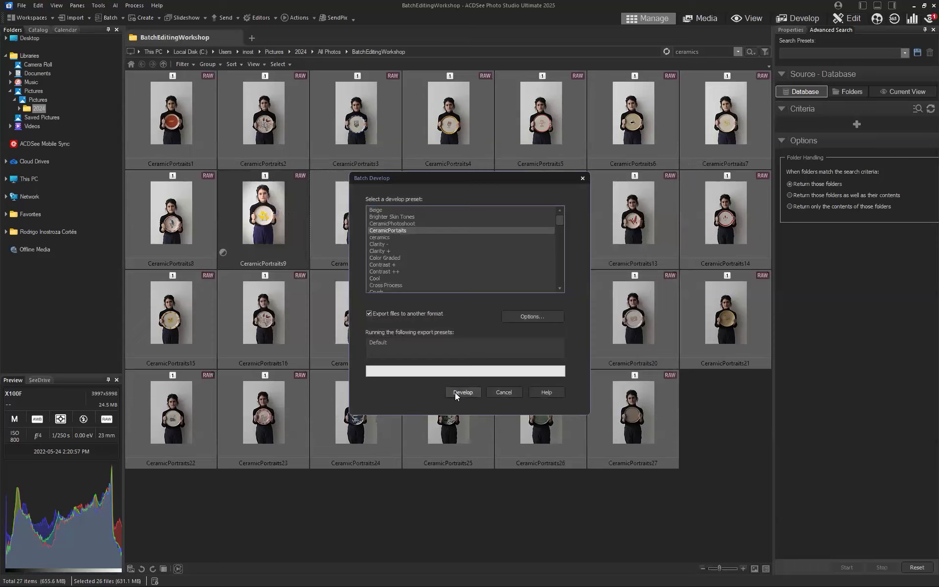
{"action": "left_click", "coordinate": [455, 393]}
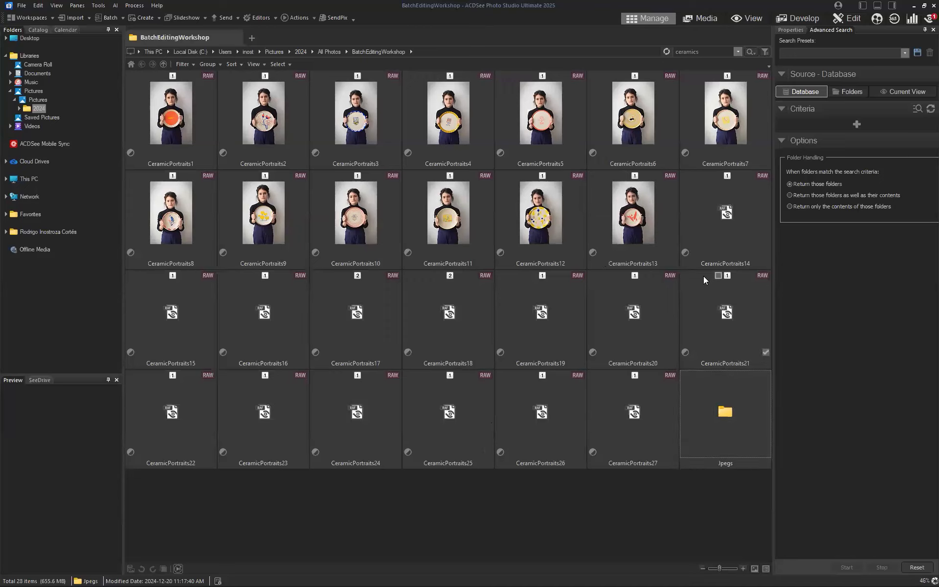
- Open the Jpegs folder and review the exported portraits one after another at full view, starting from CeramicPortraits1
{"action": "double_click", "coordinate": [730, 422]}
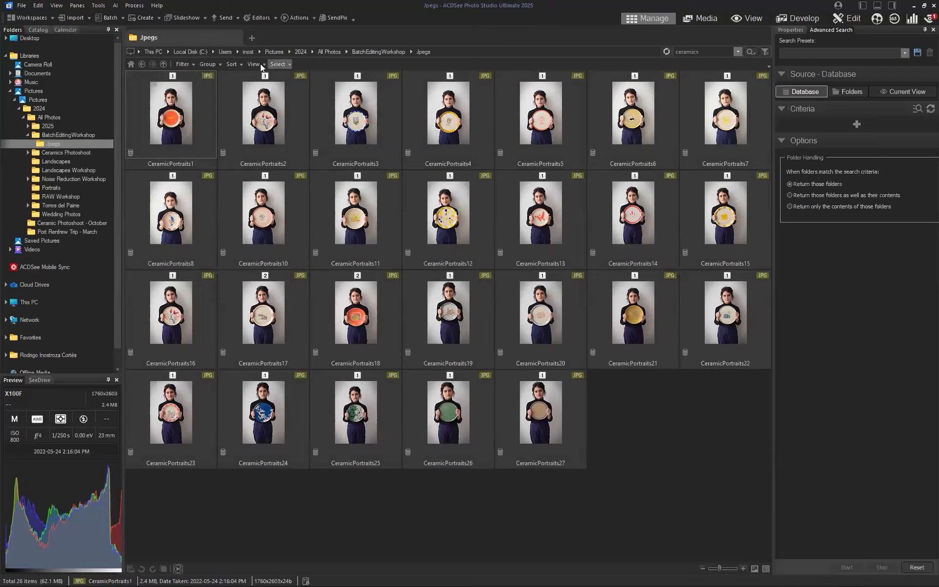
{"action": "double_click", "coordinate": [153, 128]}
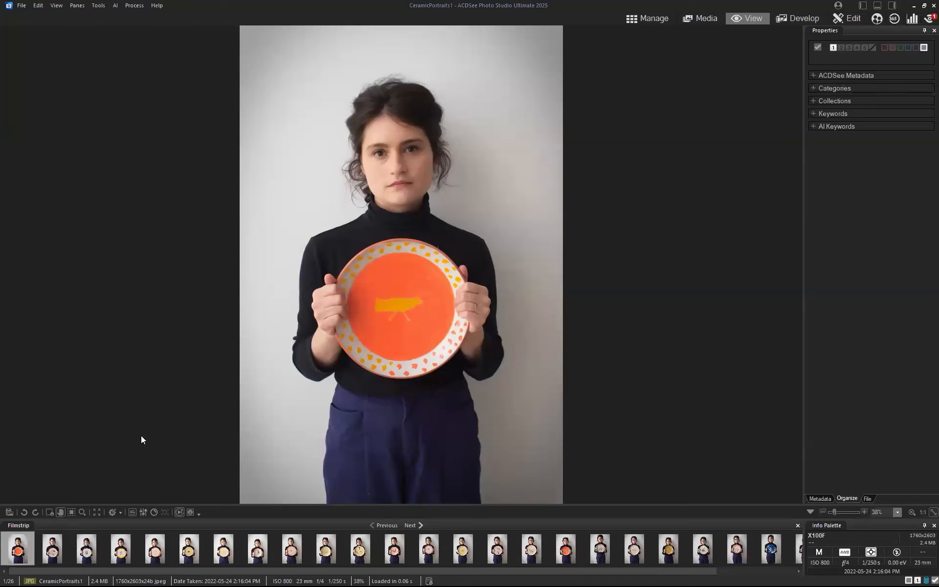
{"action": "key", "text": "Right"}
{"action": "key", "text": "Right"}
{"action": "key", "text": "Right"}
{"action": "key", "text": "Right"}
{"action": "key", "text": "Right"}
{"action": "key", "text": "Right"}
{"action": "key", "text": "Right"}
{"action": "key", "text": "Right"}
{"action": "key", "text": "Right"}
{"action": "key", "text": "Right"}
{"action": "key", "text": "Right"}
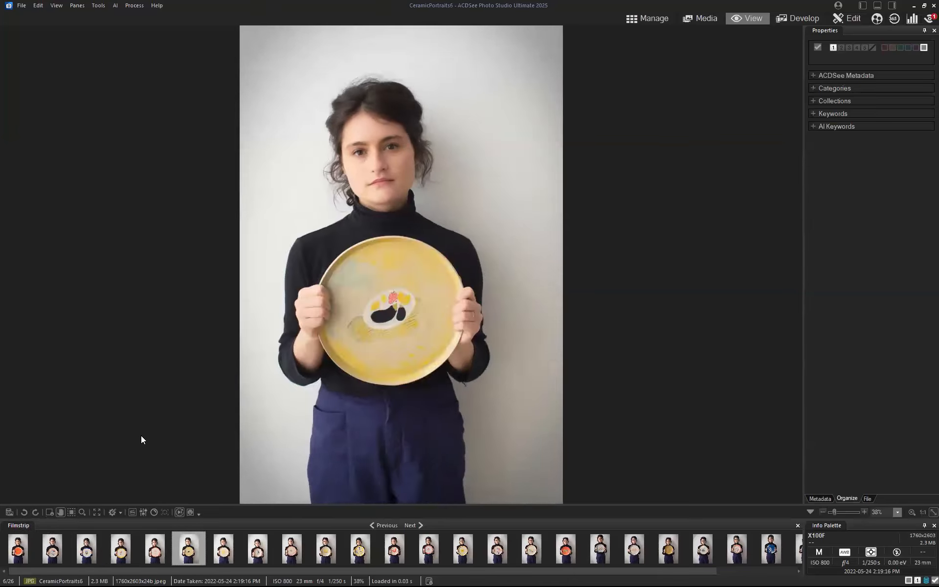
{"action": "key", "text": "Right"}
{"action": "key", "text": "Right"}
{"action": "key", "text": "Right"}
{"action": "key", "text": "Right"}
{"action": "key", "text": "Right"}
{"action": "key", "text": "Right"}
{"action": "key", "text": "Right"}
{"action": "key", "text": "Right"}
{"action": "key", "text": "Right"}
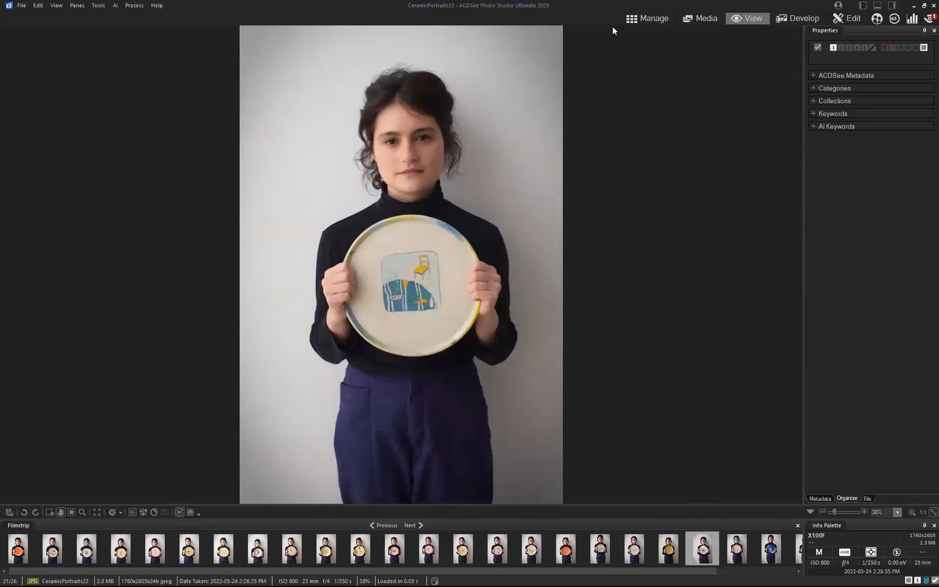
{"action": "left_click", "coordinate": [664, 18]}
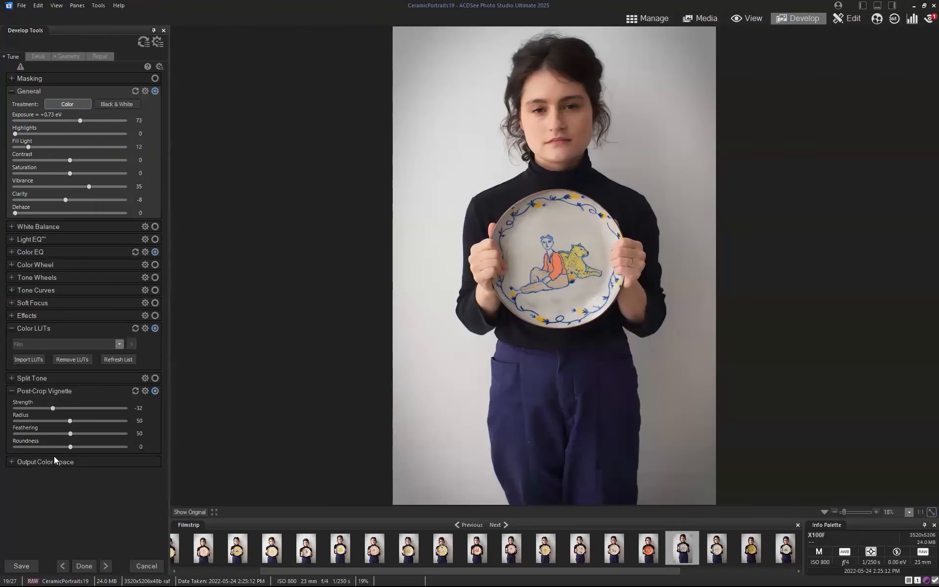
- Extend the crop of CeramicPortraits19 upward above the head to 3520 x 5452 pixels and finish developing
{"action": "left_click", "coordinate": [64, 57]}
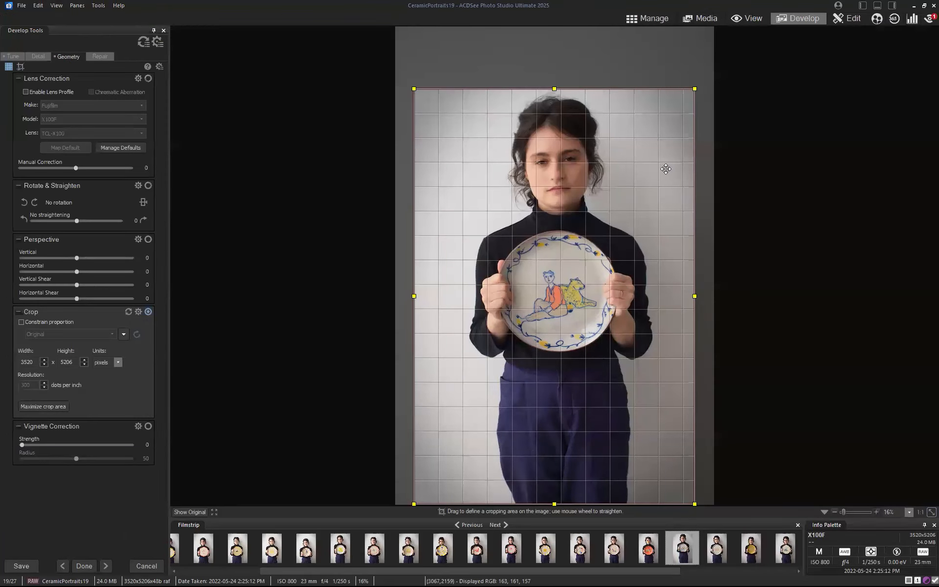
{"action": "left_click_drag", "start_coordinate": [551, 89], "coordinate": [555, 69]}
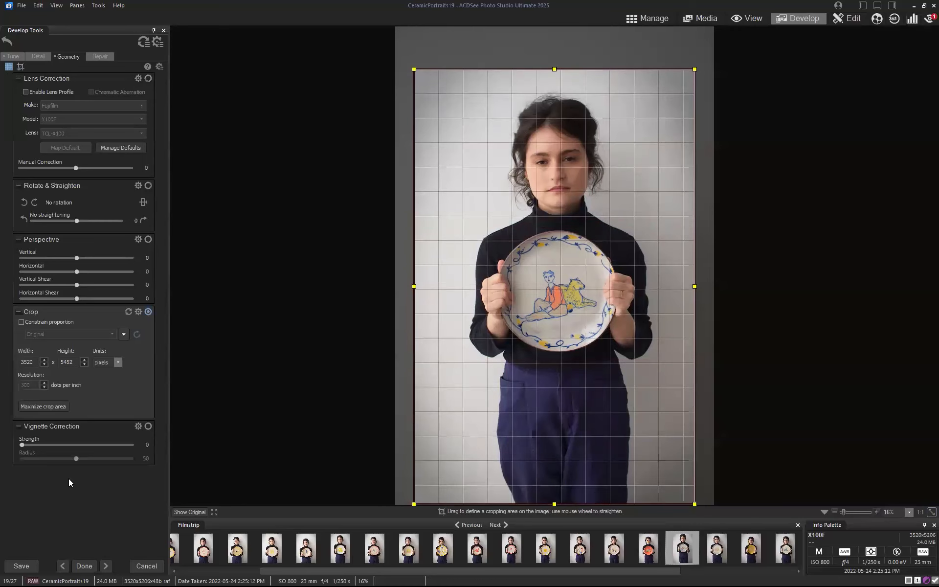
{"action": "left_click", "coordinate": [12, 57]}
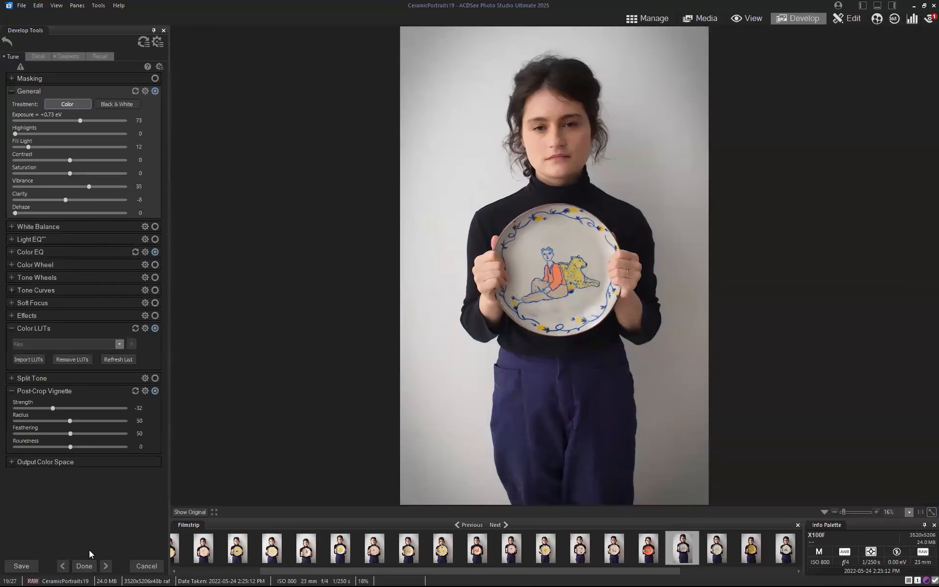
{"action": "left_click", "coordinate": [85, 566]}
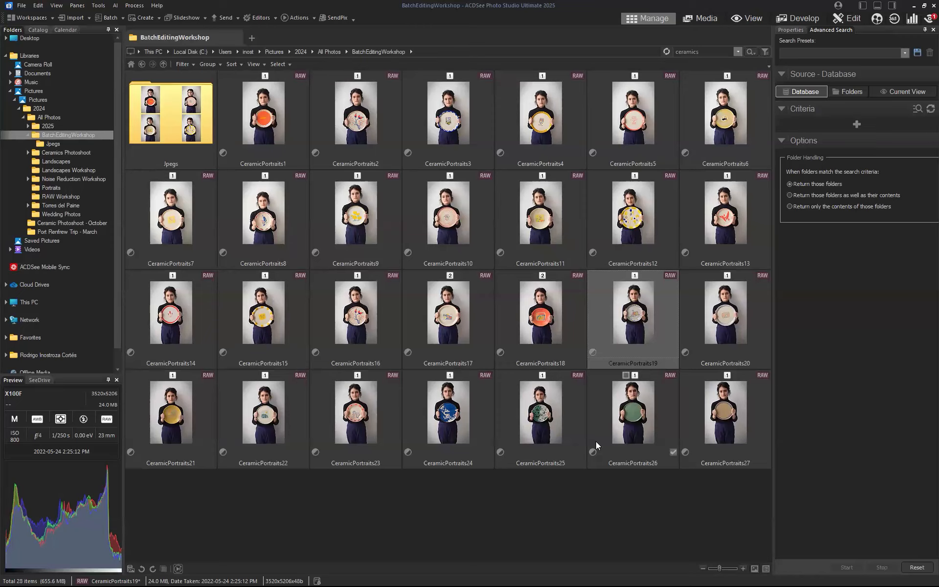
{"action": "left_click", "coordinate": [278, 117]}
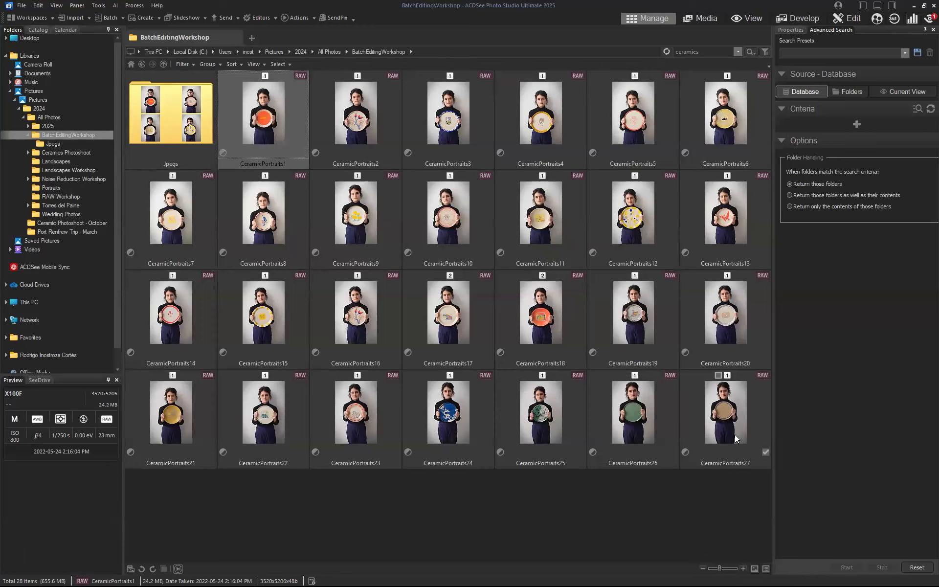
{"action": "left_click", "coordinate": [736, 418], "text": "shift"}
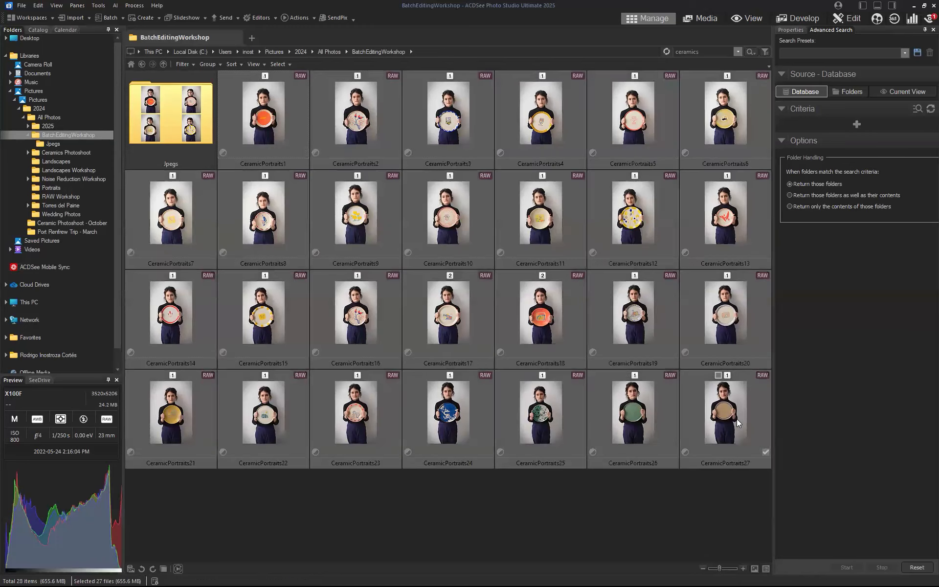
{"action": "left_click", "coordinate": [619, 514]}
- Open CeramicPortraits11 from the Jpegs folder in Develop mode to examine its develop settings, and return to the file browser
{"action": "left_click", "coordinate": [179, 129]}
{"action": "double_click", "coordinate": [179, 129]}
{"action": "left_click", "coordinate": [387, 202]}
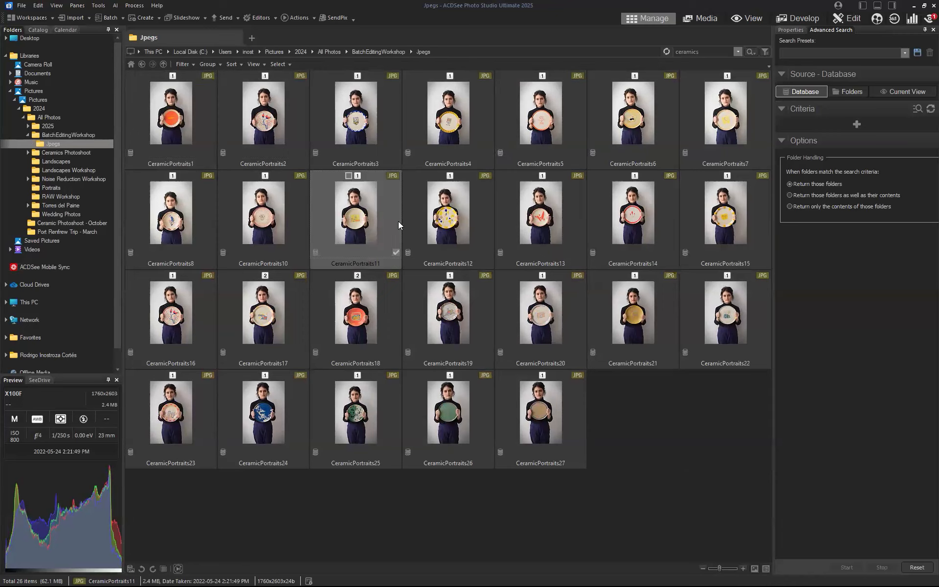
{"action": "left_click", "coordinate": [810, 18]}
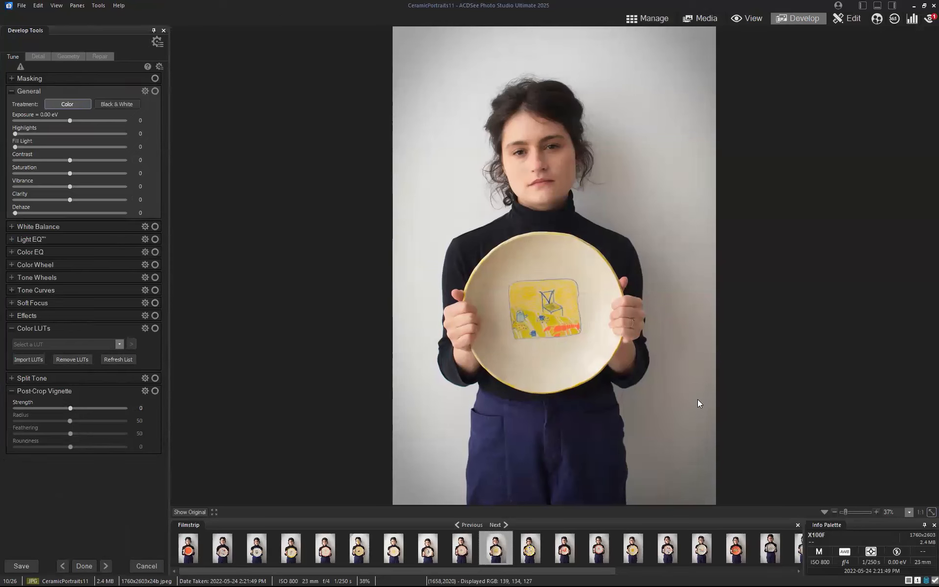
{"action": "left_click", "coordinate": [665, 17]}
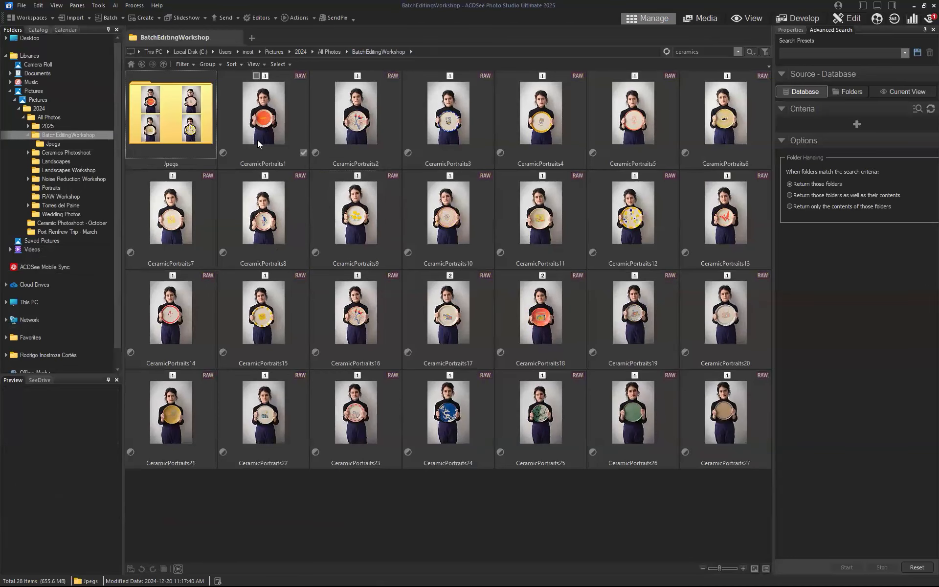
- Restore the RAW files CeramicPortraits1 through CeramicPortraits27 to their originals, and check the Jpegs folder before returning to BatchEditingWorkshop
{"action": "left_click", "coordinate": [274, 110]}
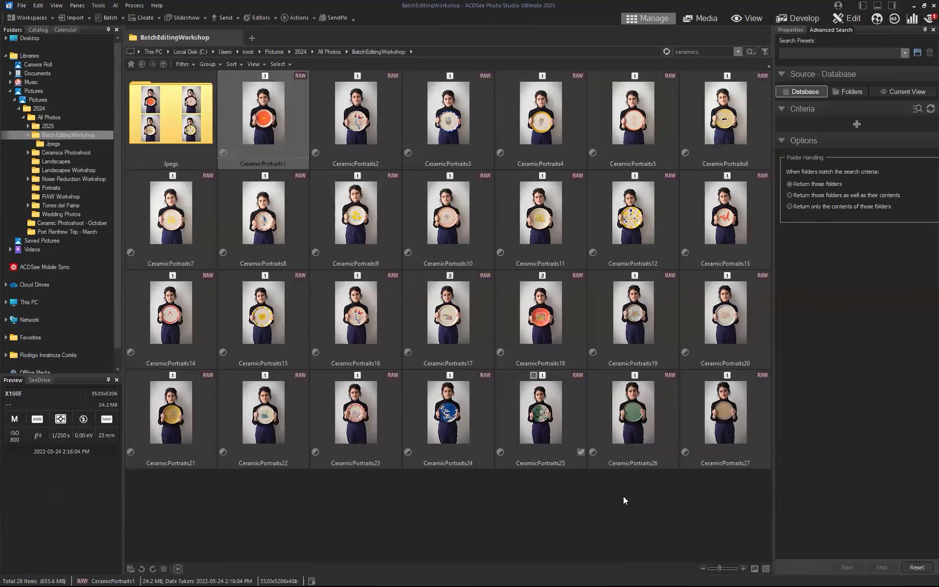
{"action": "left_click", "coordinate": [723, 415], "text": "shift"}
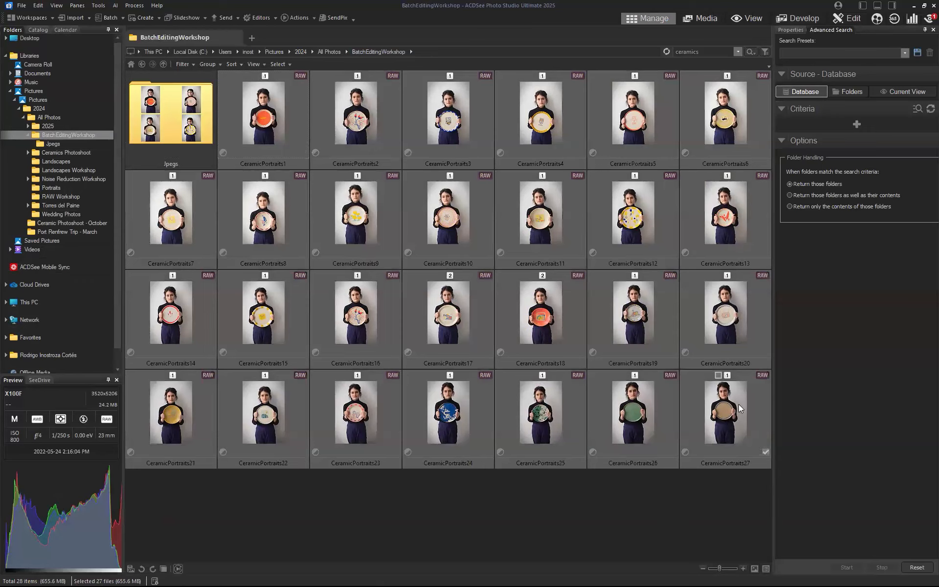
{"action": "right_click", "coordinate": [277, 106]}
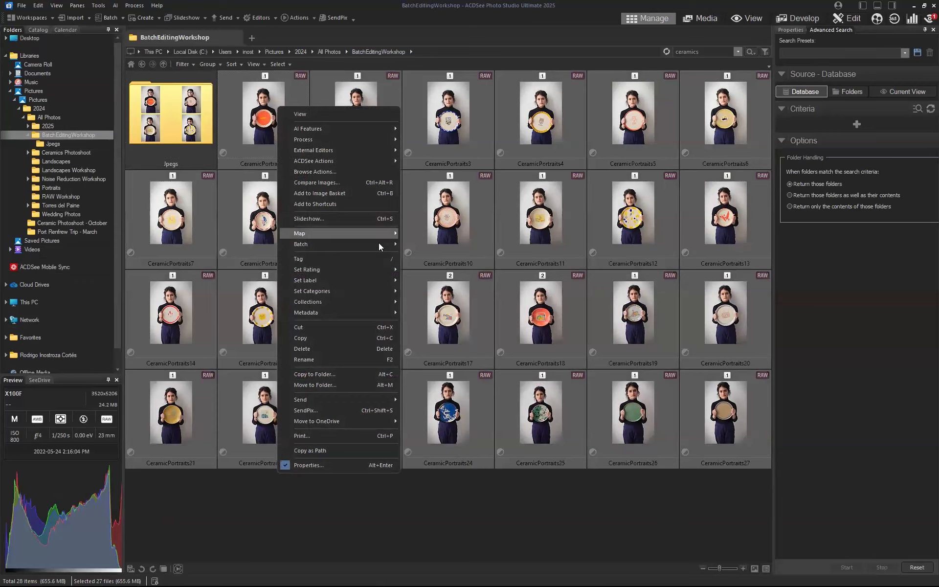
{"action": "mouse_move", "coordinate": [378, 243]}
{"action": "mouse_move", "coordinate": [347, 141]}
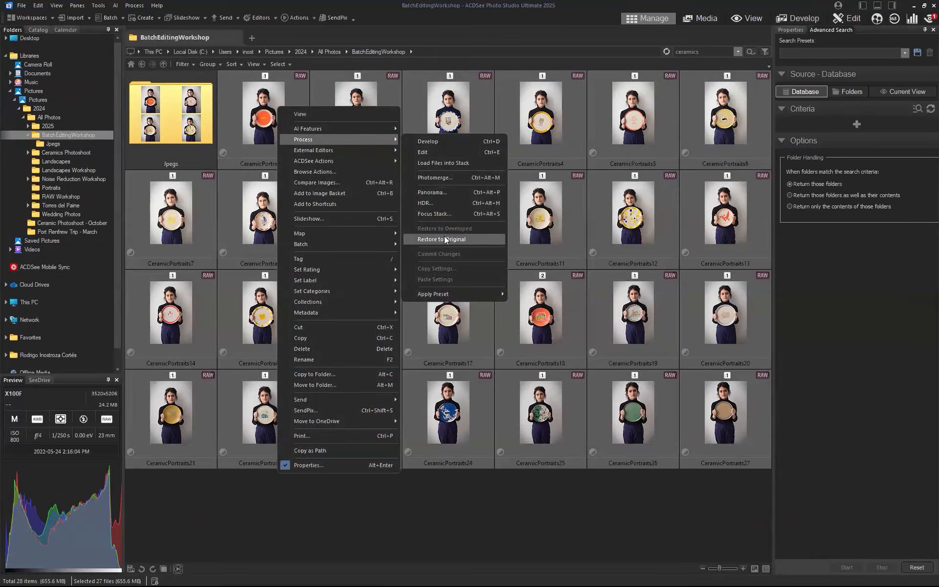
{"action": "left_click", "coordinate": [490, 240]}
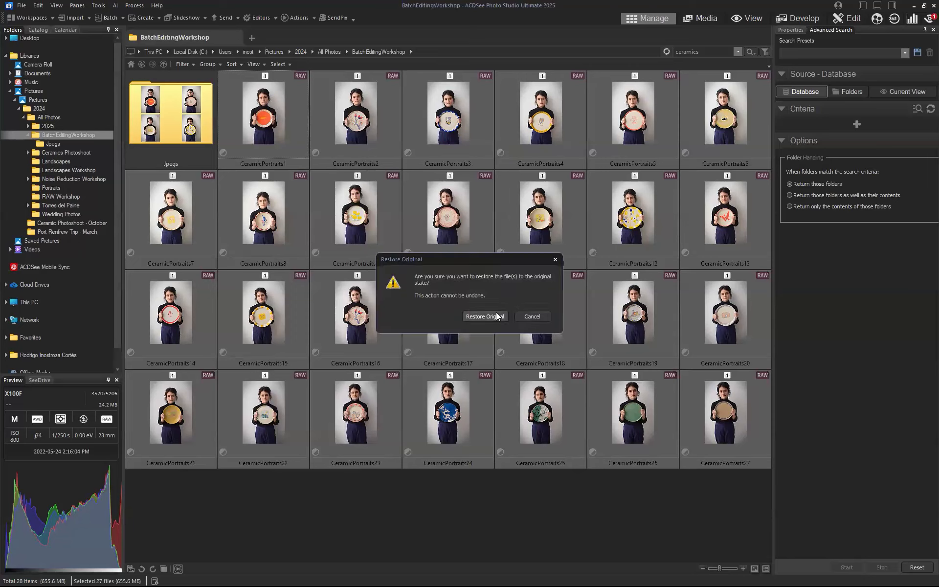
{"action": "left_click", "coordinate": [496, 314]}
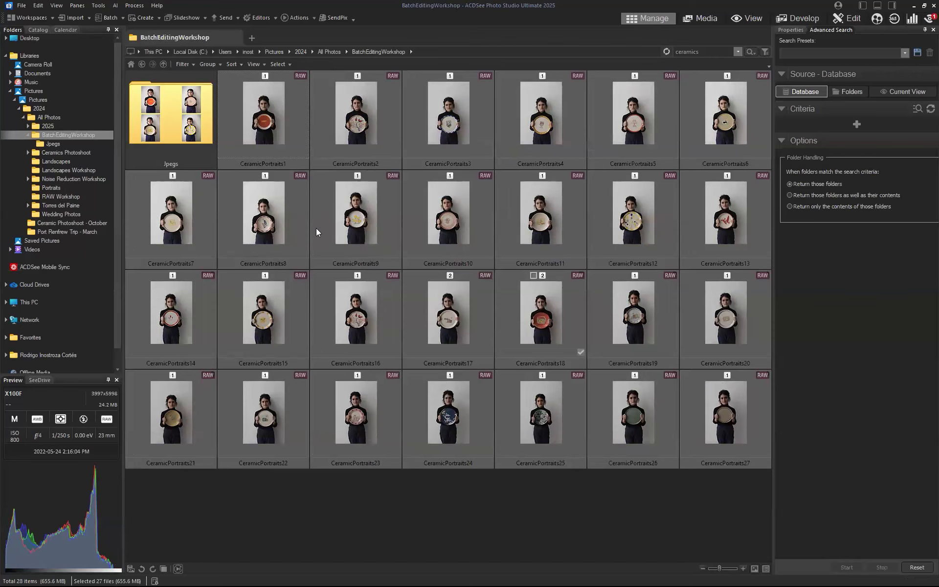
{"action": "double_click", "coordinate": [189, 131]}
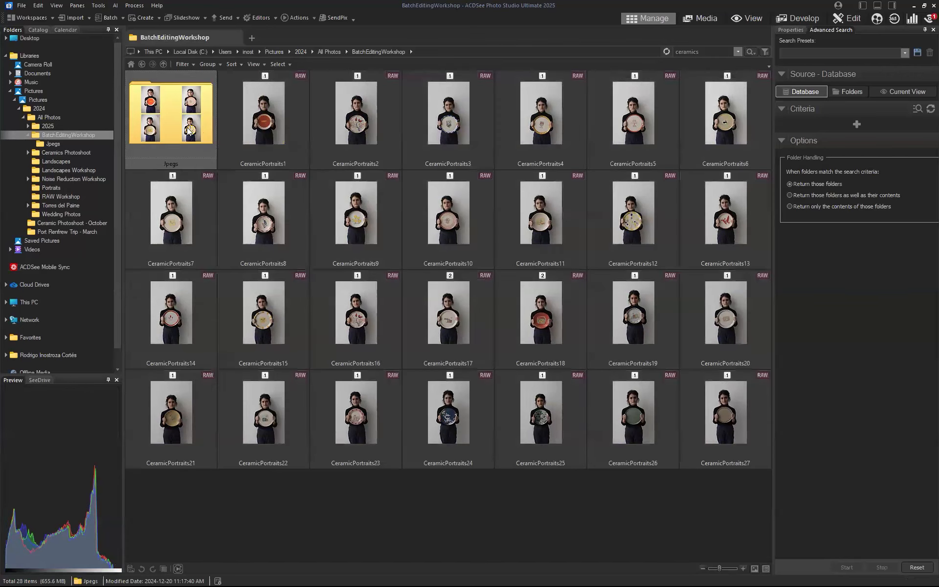
{"action": "left_click", "coordinate": [391, 53]}
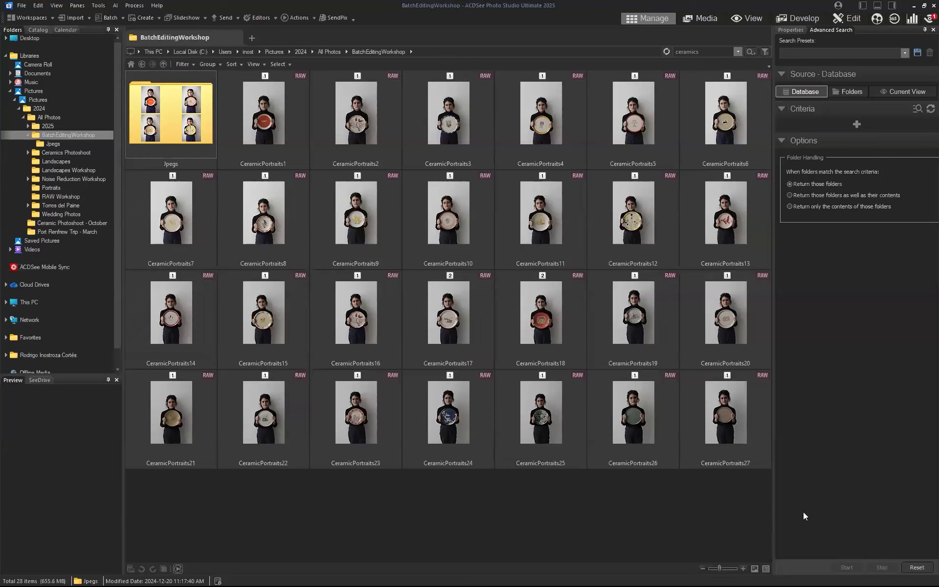
- Open CeramicPortraits1 in Develop mode and show the Develop Presets pane in place of Develop Settings
{"action": "left_click", "coordinate": [255, 102]}
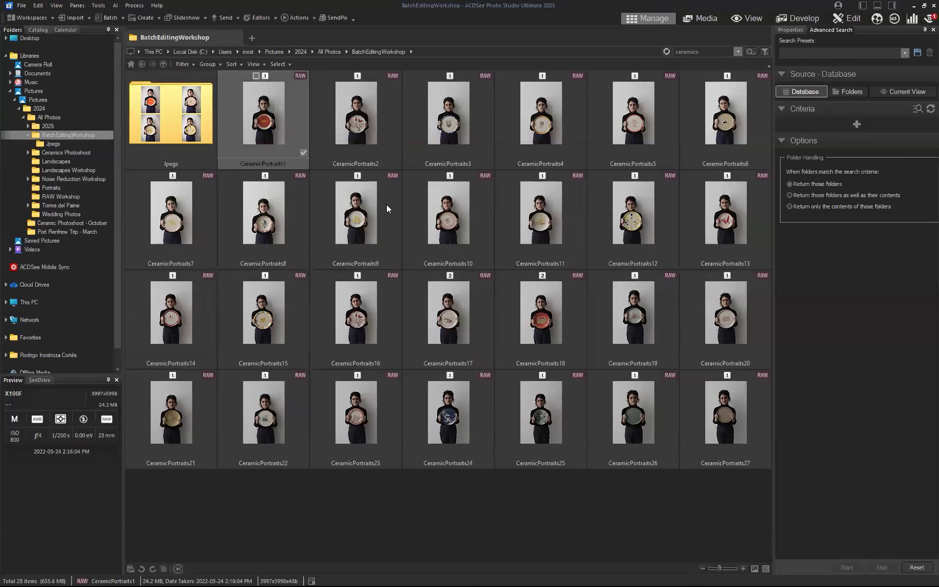
{"action": "left_click", "coordinate": [788, 18]}
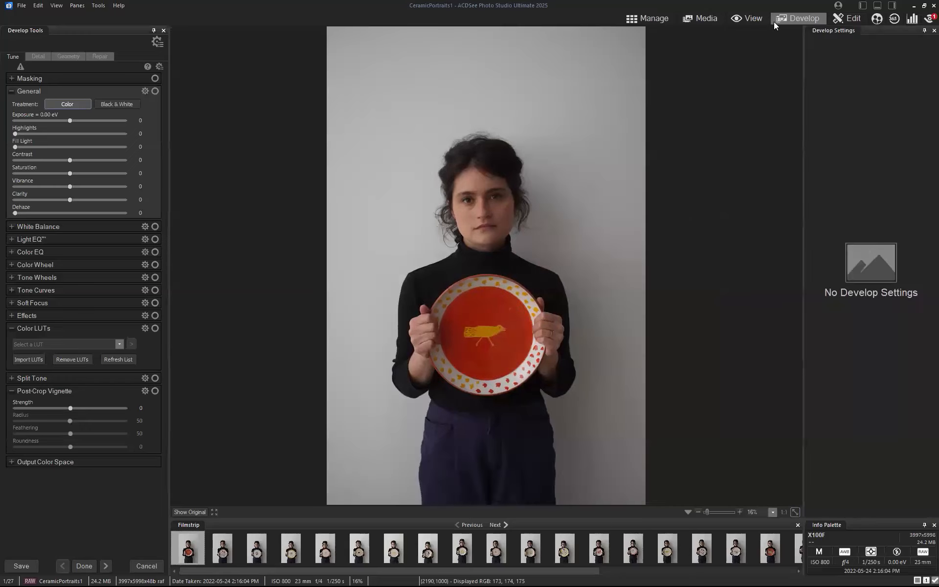
{"action": "left_click", "coordinate": [79, 5]}
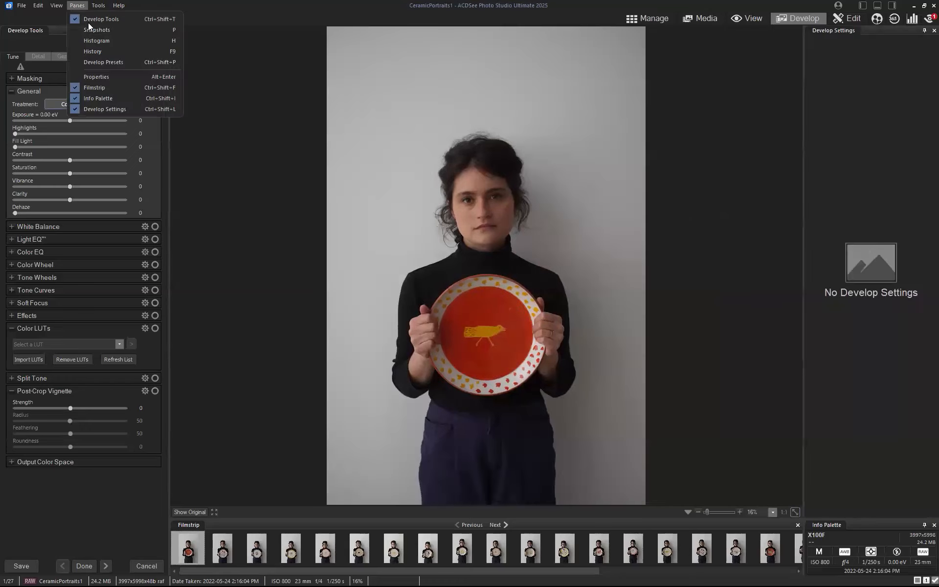
{"action": "left_click", "coordinate": [97, 60]}
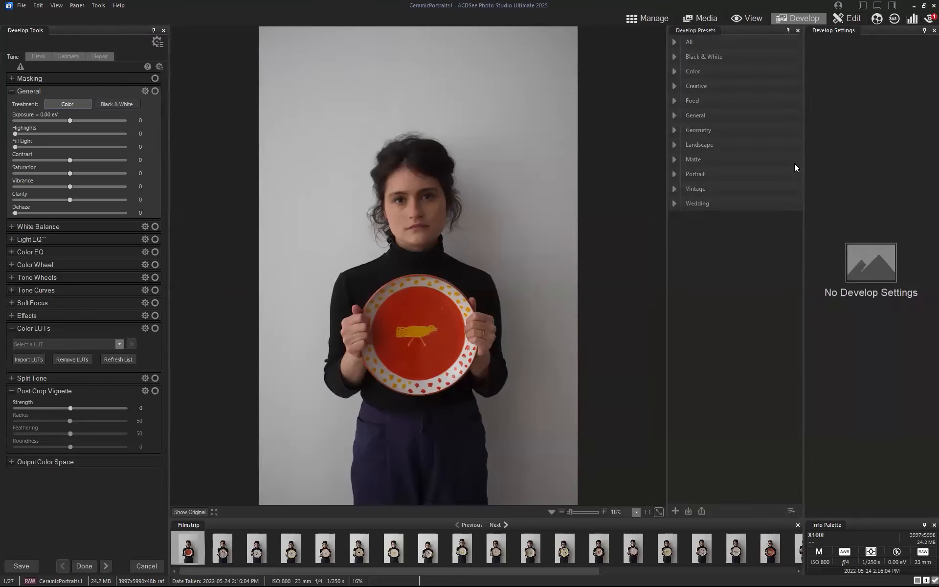
{"action": "left_click", "coordinate": [932, 31]}
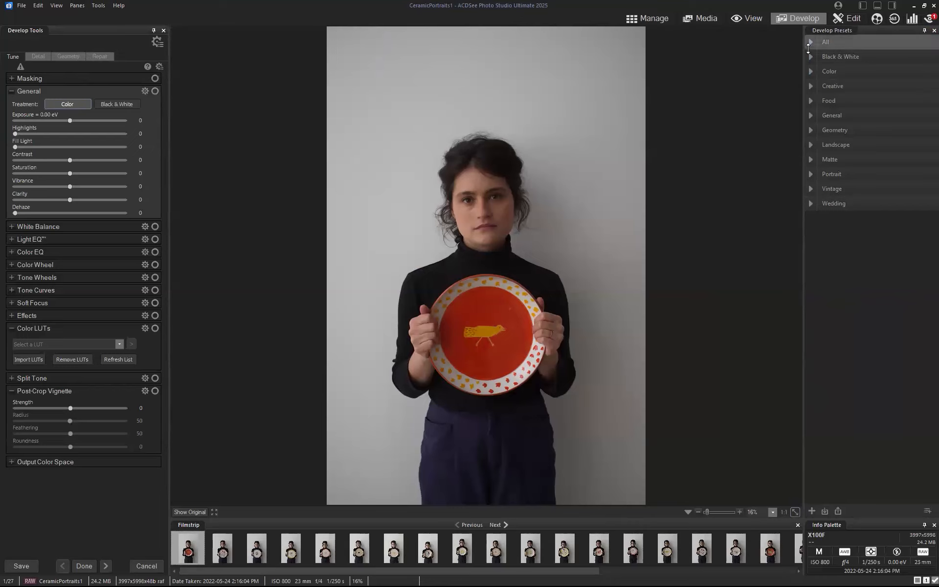
- Try the Black & White preset Fade + Grain on CeramicPortraits1 and compare it with the original
{"action": "left_click", "coordinate": [840, 57]}
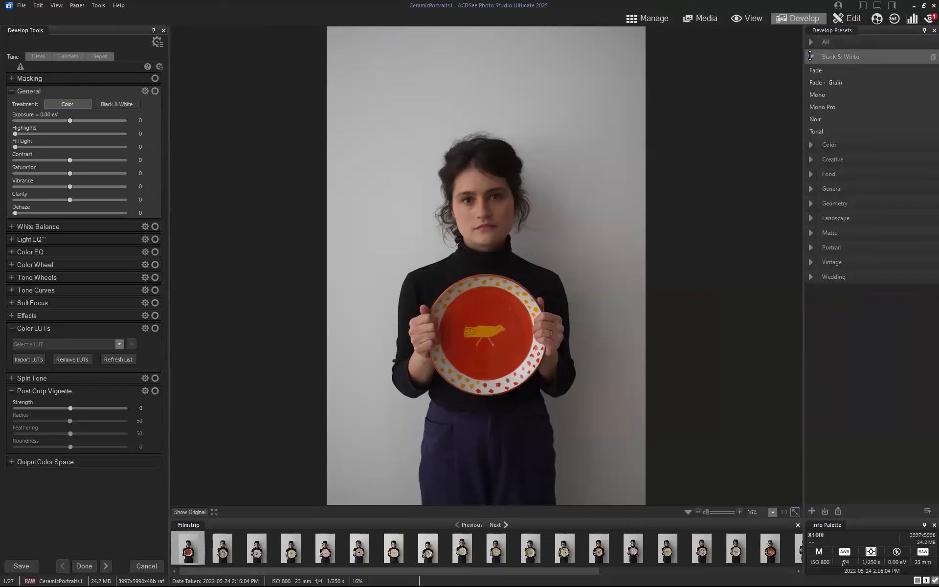
{"action": "left_click", "coordinate": [825, 82]}
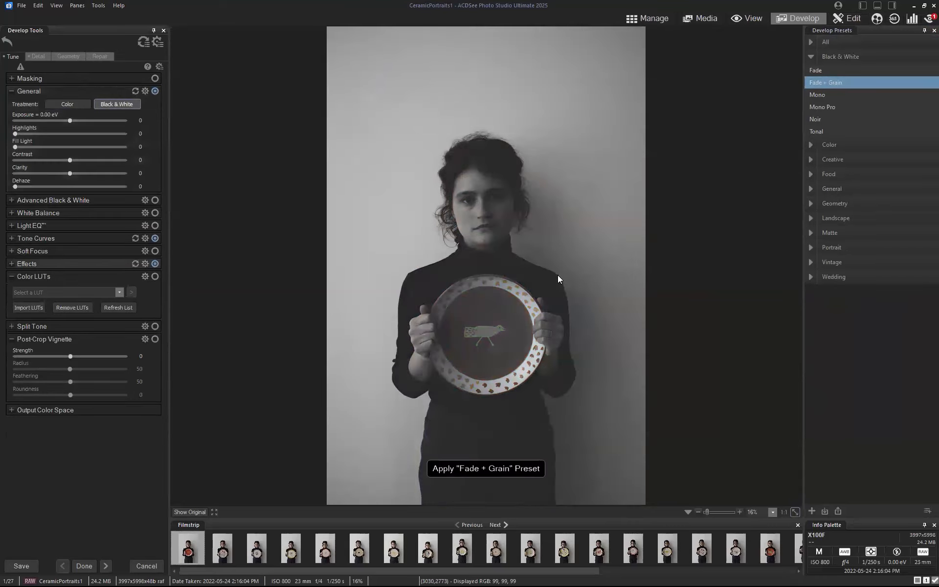
{"action": "left_click", "coordinate": [198, 510]}
{"action": "left_click", "coordinate": [199, 511]}
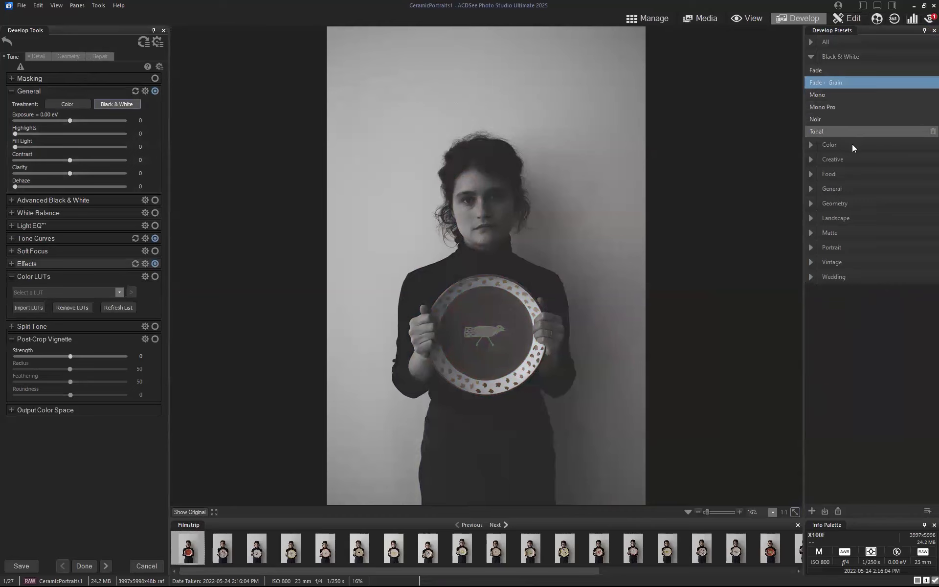
- Try the Portrait preset Color Graded, compare it with the original, and expand its Effects settings to examine the grain
{"action": "left_click", "coordinate": [810, 160]}
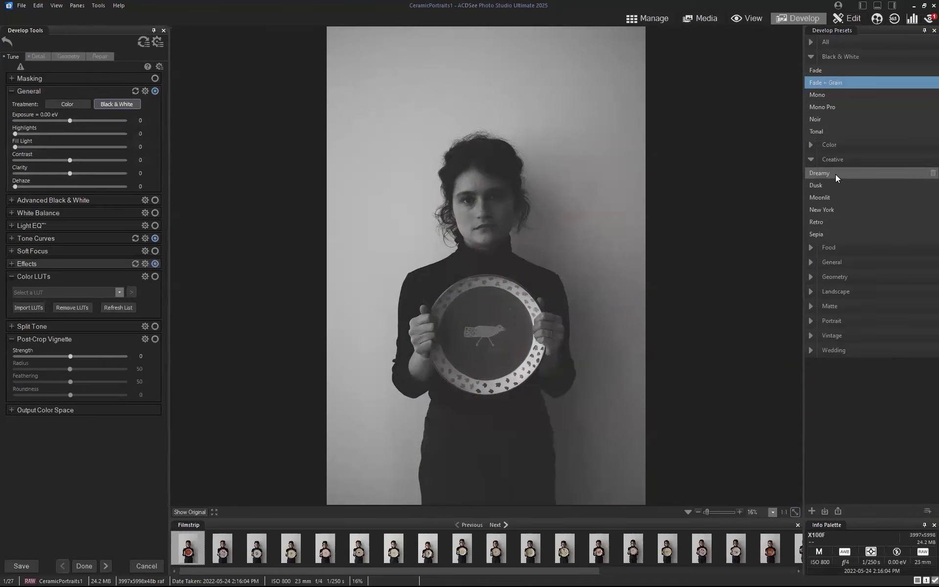
{"action": "left_click", "coordinate": [835, 321]}
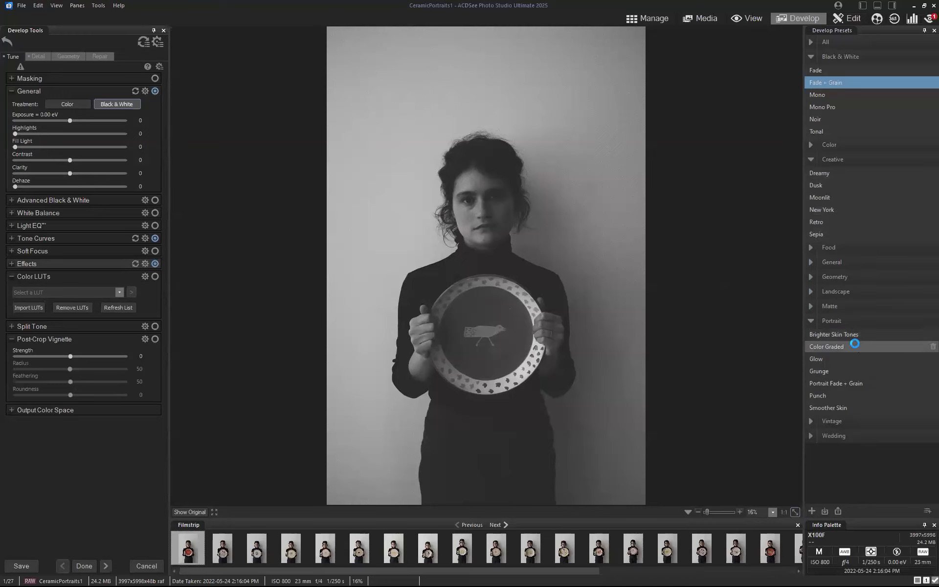
{"action": "left_click", "coordinate": [855, 344]}
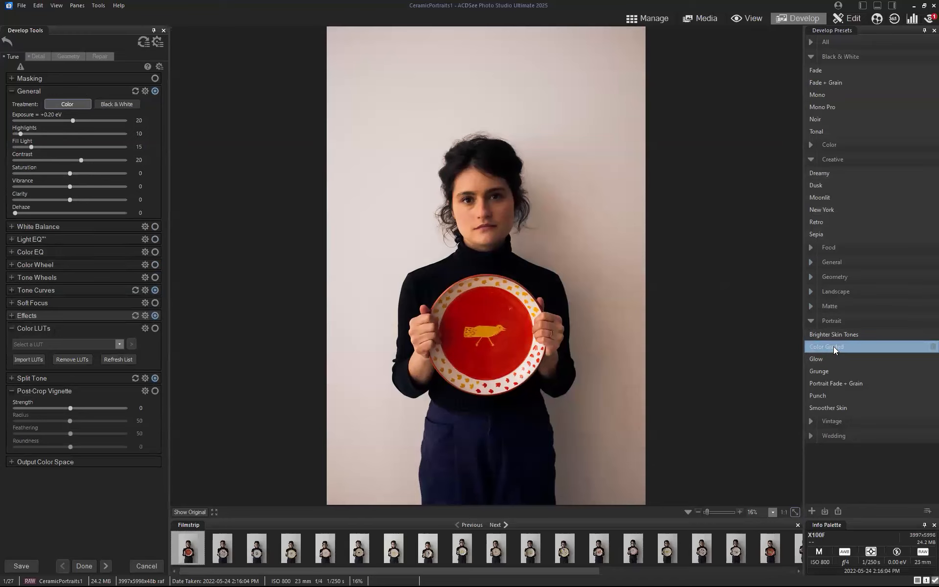
{"action": "left_click", "coordinate": [200, 512]}
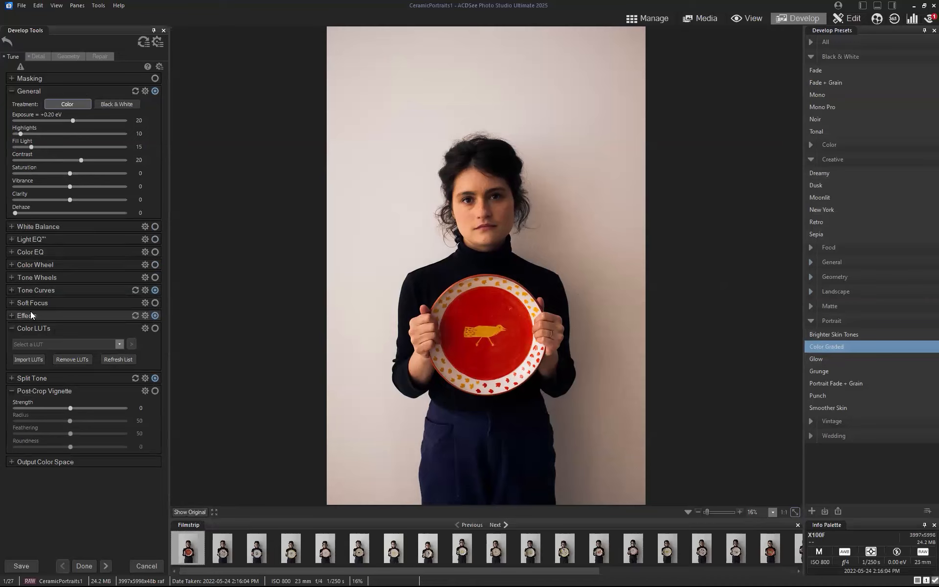
{"action": "left_click", "coordinate": [12, 314]}
{"action": "left_click_drag", "start_coordinate": [49, 439], "coordinate": [17, 443]}
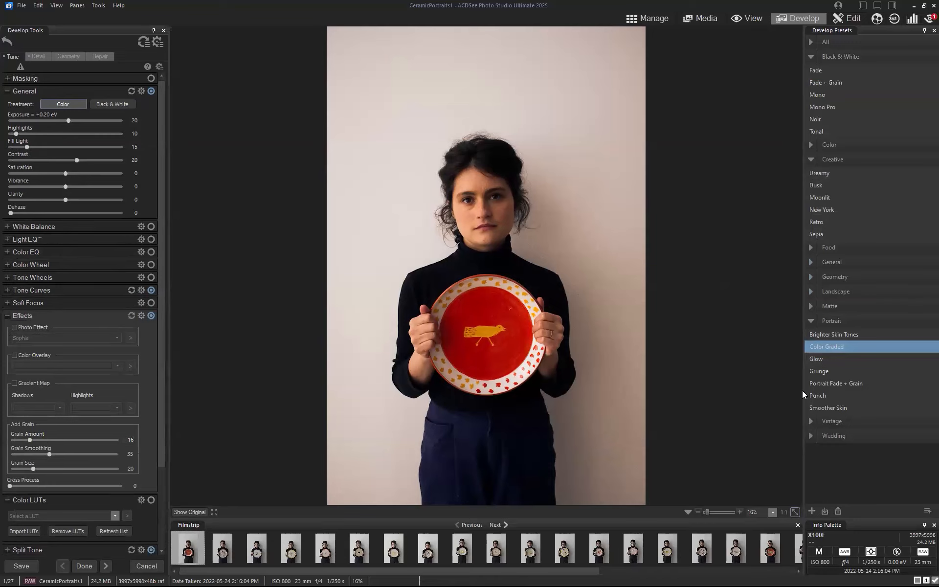
- Try the Portrait preset Punch, followed by the Color presets Film and Pastel, on CeramicPortraits1
{"action": "left_click", "coordinate": [814, 395]}
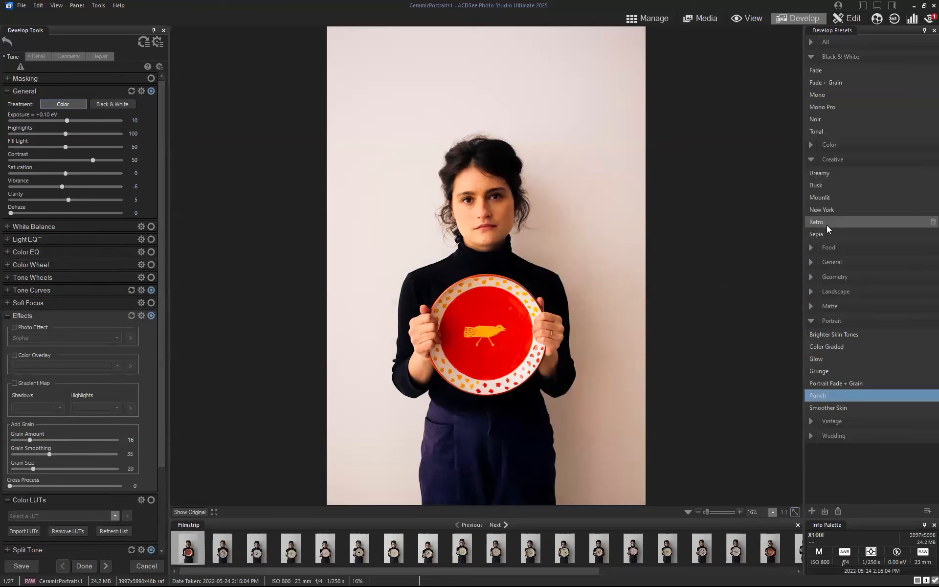
{"action": "left_click", "coordinate": [826, 210]}
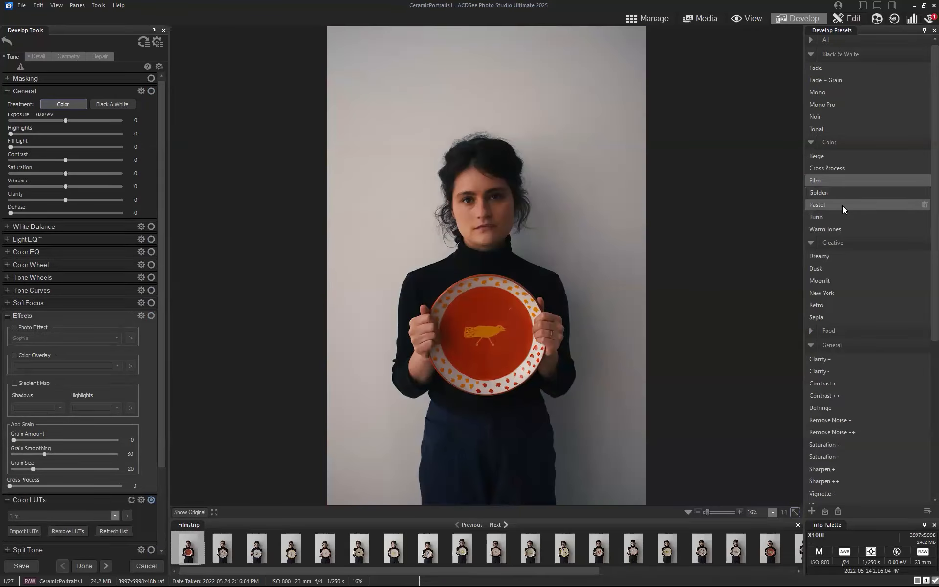
{"action": "left_click", "coordinate": [842, 206]}
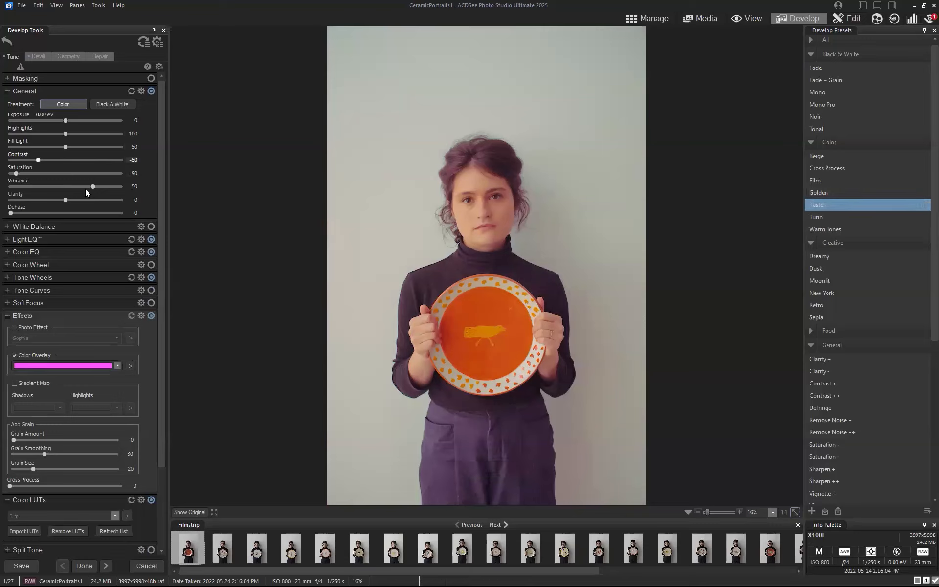
- Adjust the Pastel look by setting Saturation to -74 and changing the color overlay to light pink
{"action": "mouse_move", "coordinate": [16, 173]}
{"action": "left_mouse_down"}
{"action": "mouse_move", "coordinate": [34, 173]}
{"action": "mouse_move", "coordinate": [25, 173]}
{"action": "left_mouse_up"}
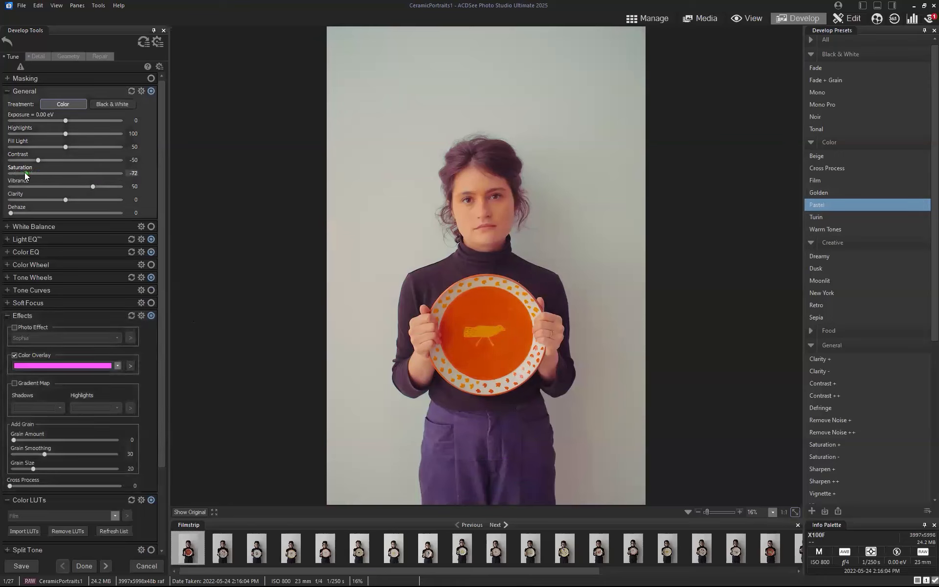
{"action": "left_click", "coordinate": [63, 365]}
{"action": "left_click_drag", "start_coordinate": [462, 196], "coordinate": [303, 248]}
{"action": "left_click", "coordinate": [294, 319]}
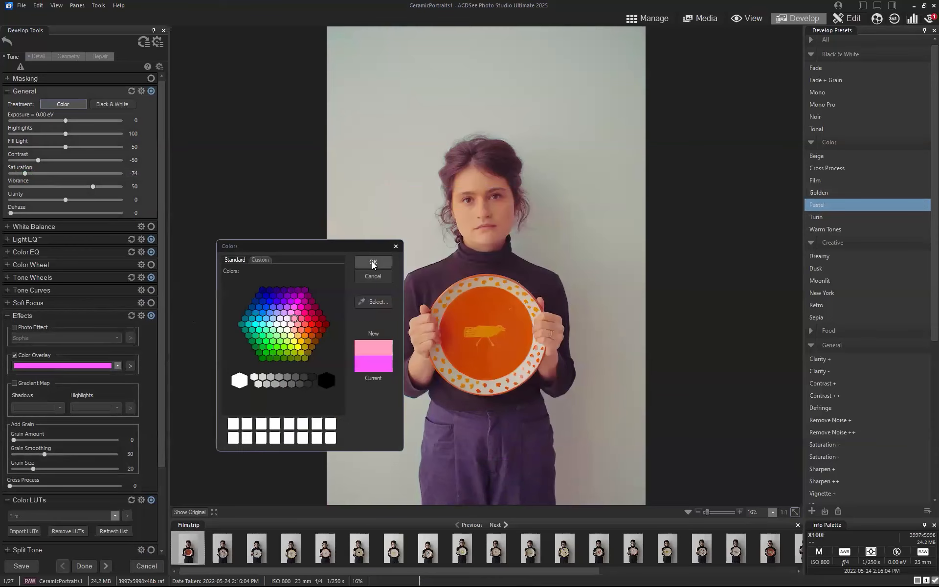
{"action": "left_click", "coordinate": [371, 263]}
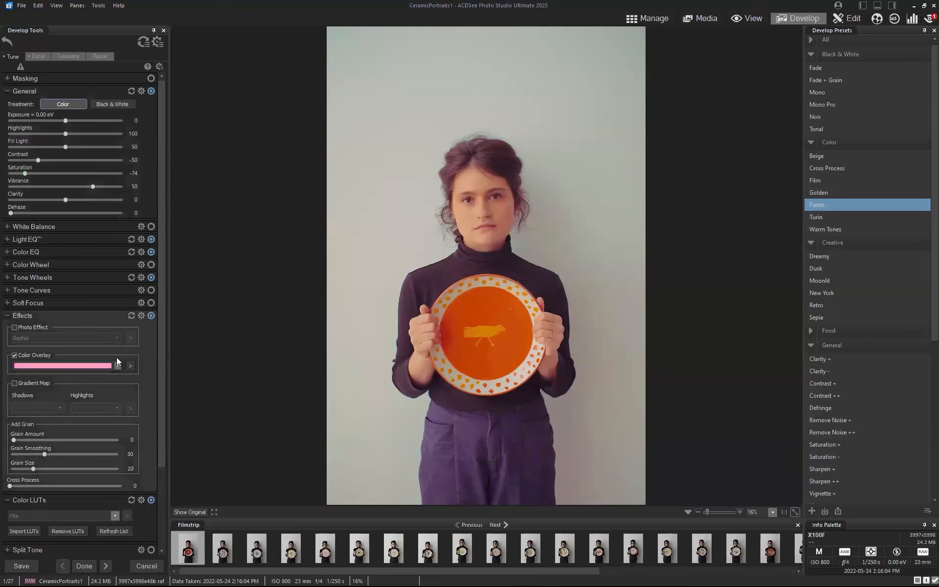
- Examine the options for saving the adjusted develop settings as a preset, and leave without saving
{"action": "left_click", "coordinate": [158, 45]}
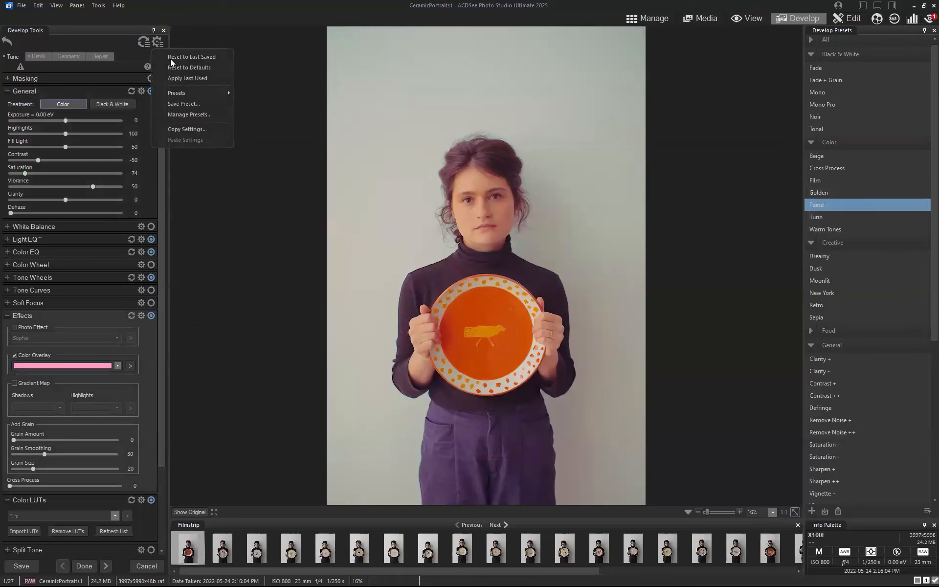
{"action": "left_click", "coordinate": [188, 103]}
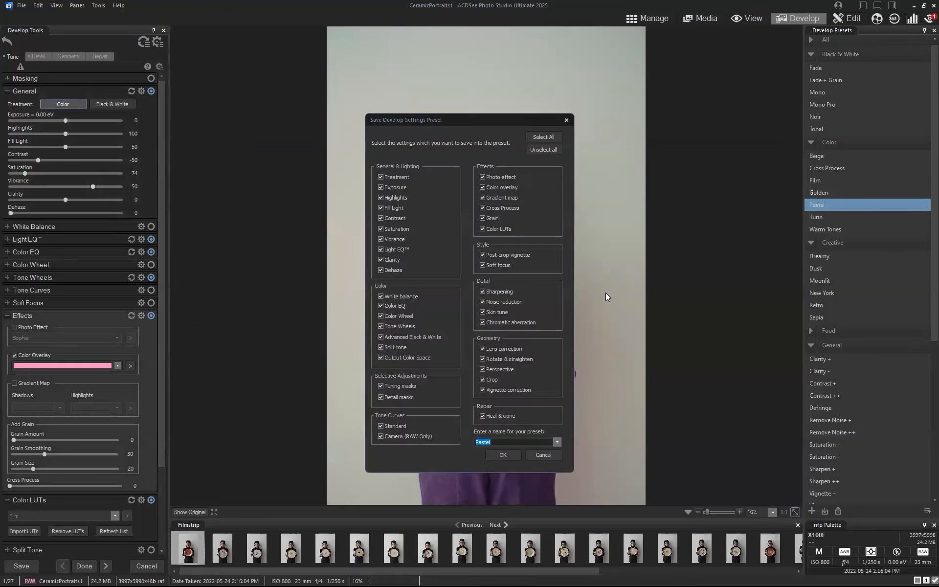
{"action": "left_click", "coordinate": [551, 453]}
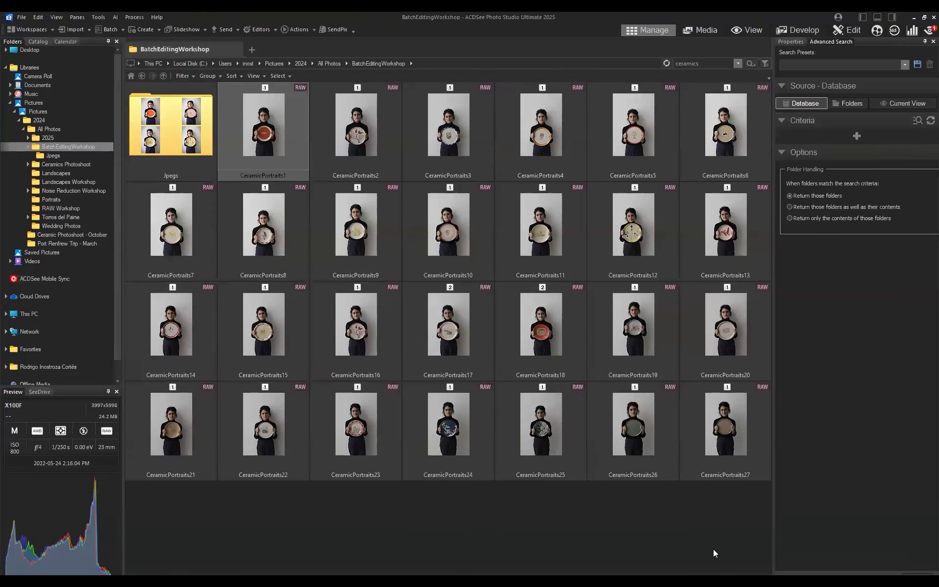
- Look over the batch commands available for CeramicPortraits1 in the file browser and dismiss them
{"action": "right_click", "coordinate": [243, 114]}
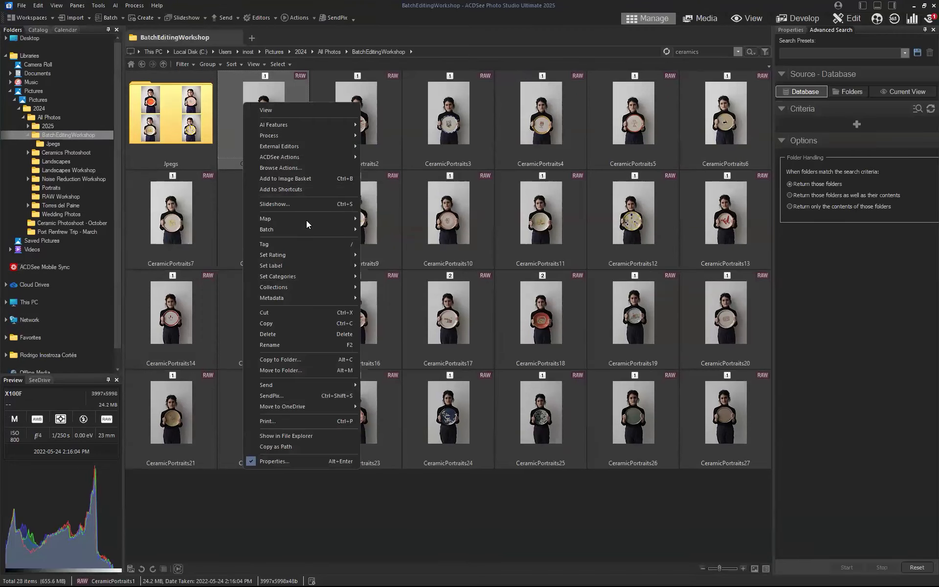
{"action": "mouse_move", "coordinate": [307, 239]}
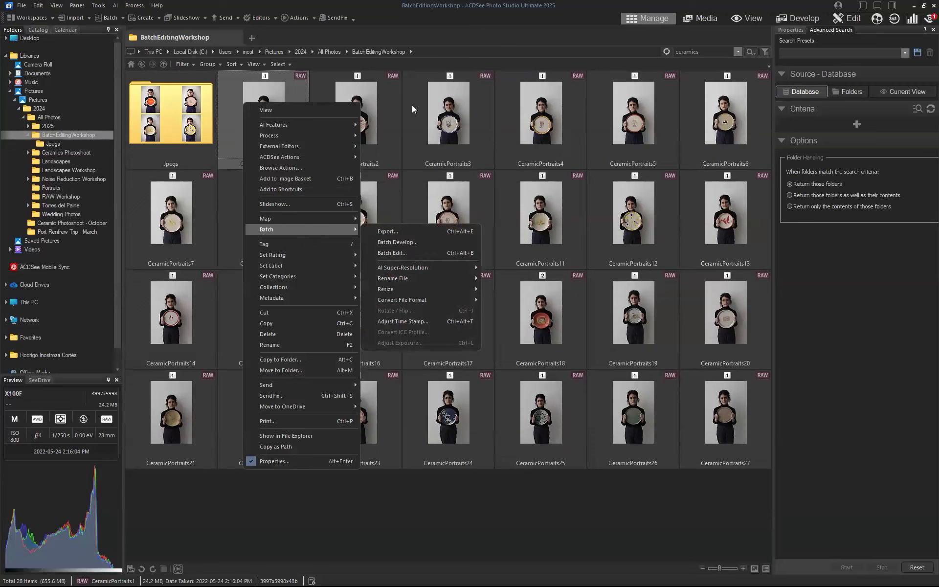
{"action": "left_click", "coordinate": [388, 103]}
- Select all the ceramic portraits in the BatchEditingWorkshop folder and open Batch Edit for them
{"action": "left_click", "coordinate": [264, 122]}
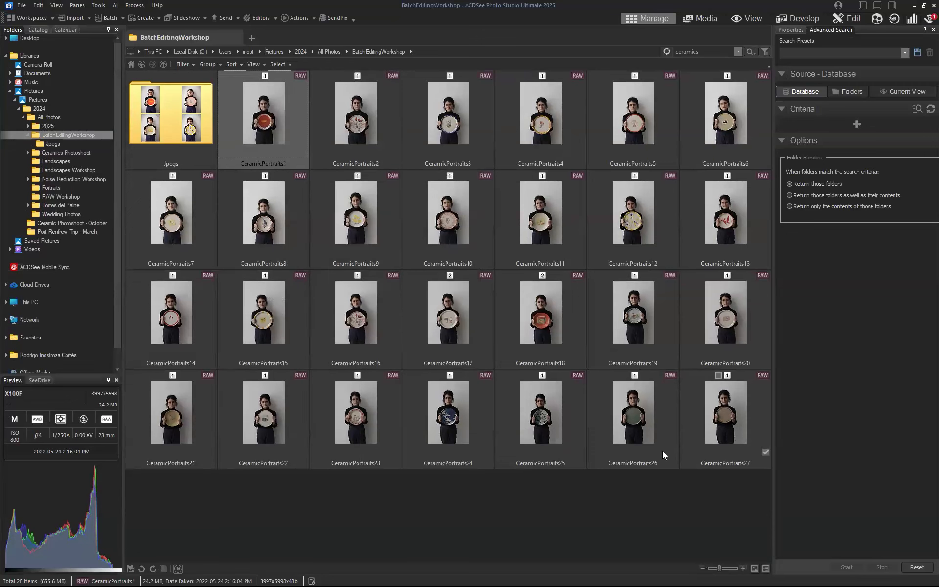
{"action": "key", "text": "ctrl+a"}
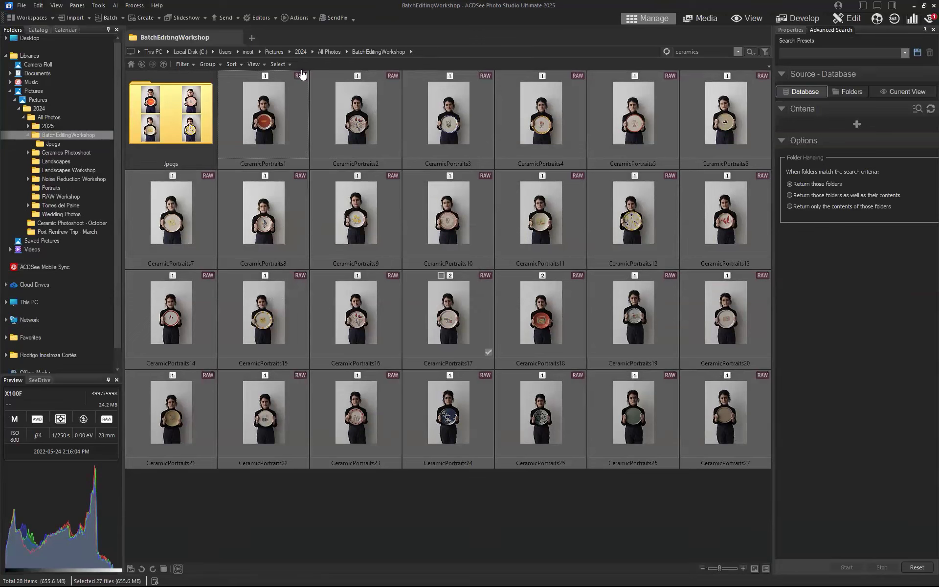
{"action": "right_click", "coordinate": [268, 124]}
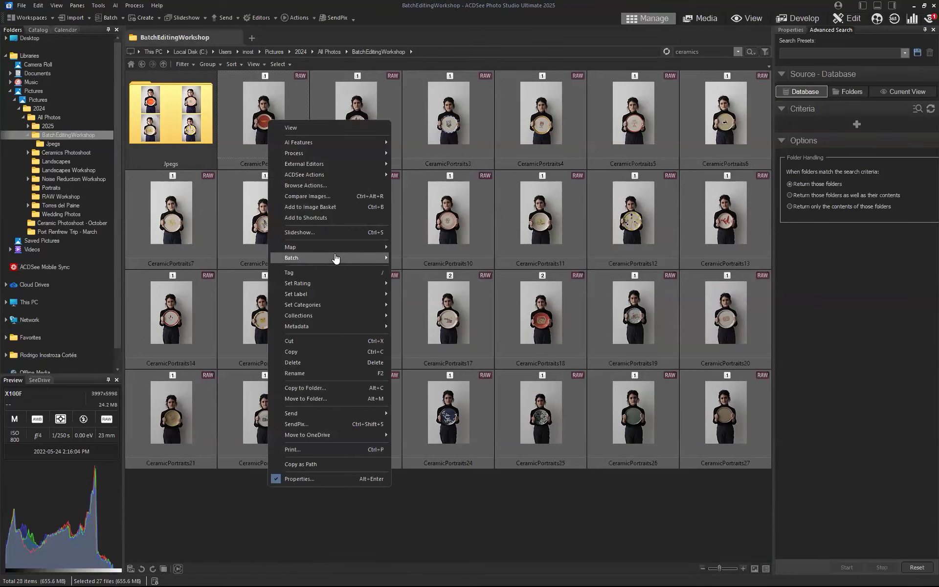
{"action": "mouse_move", "coordinate": [337, 258]}
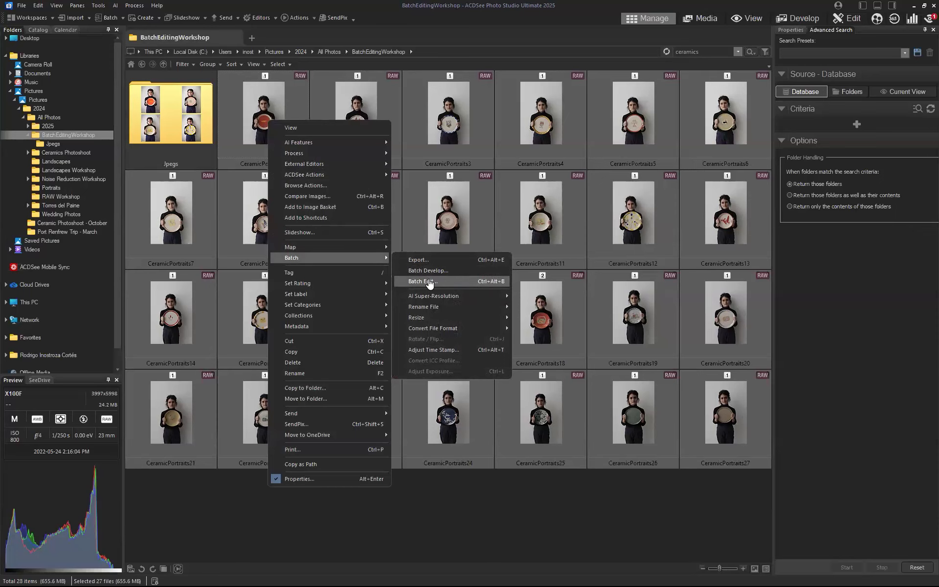
{"action": "left_click", "coordinate": [430, 282]}
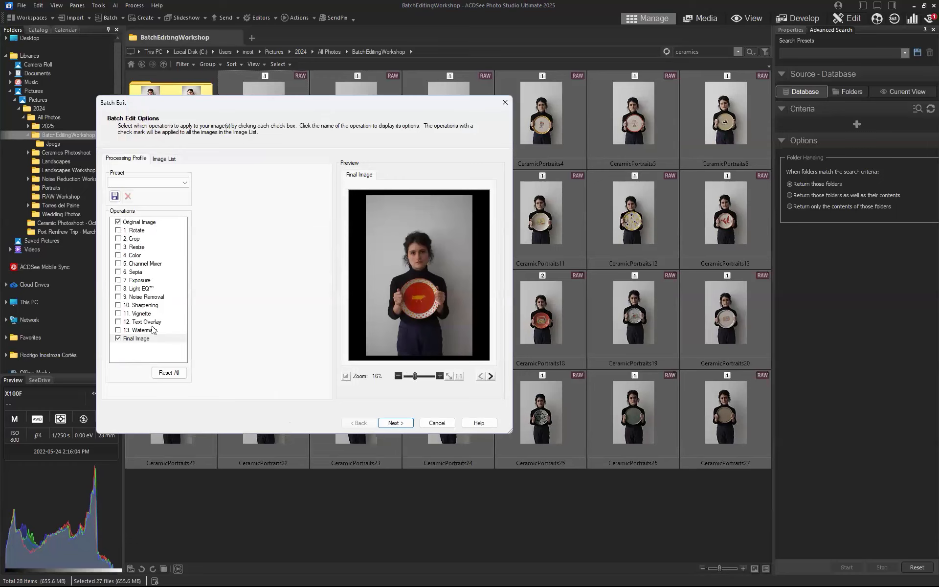
- Try the Rotate operation at Left 90° and return it to No rotation
{"action": "left_click", "coordinate": [135, 230]}
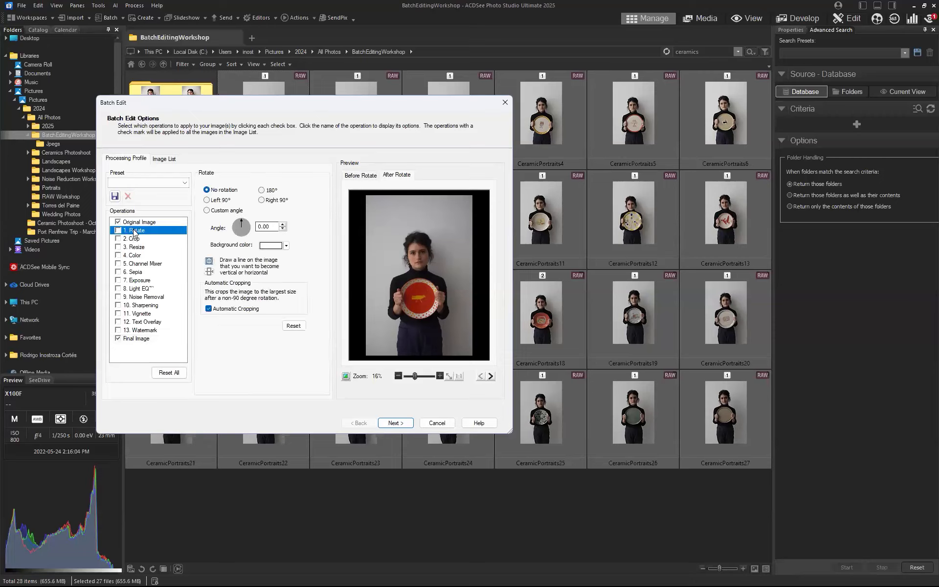
{"action": "left_click", "coordinate": [206, 200]}
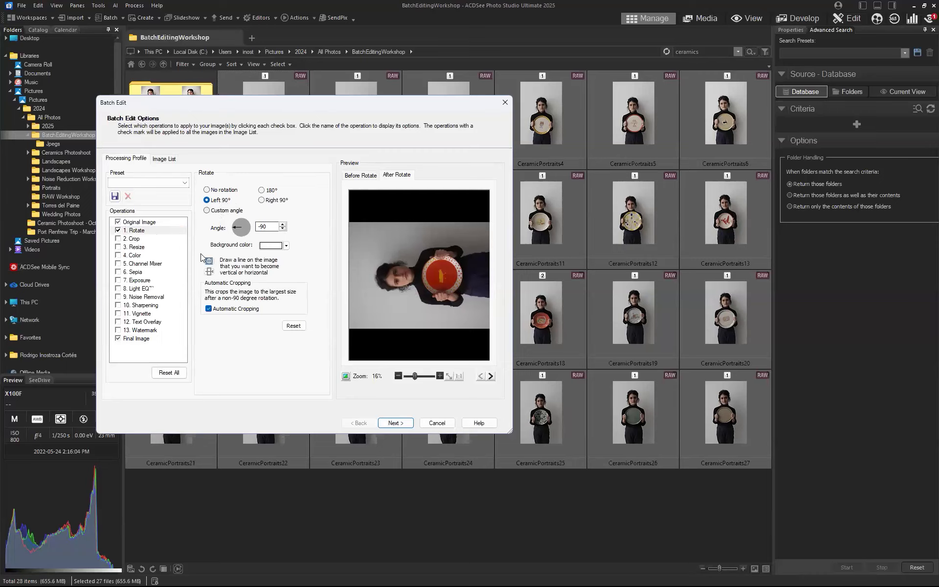
{"action": "left_click", "coordinate": [207, 190]}
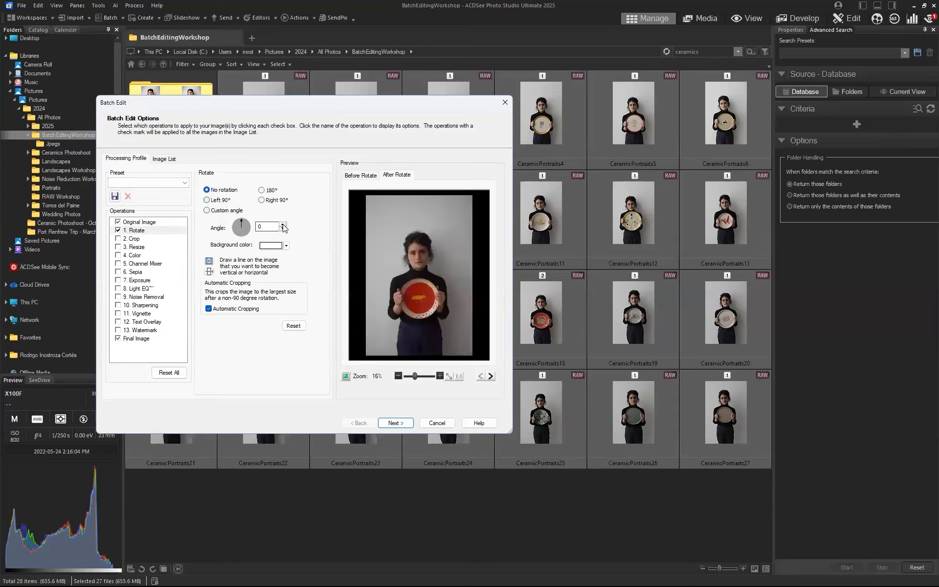
- Enable the Crop operation with a 4 x 3 proportion and Portrait orientation, comparing the before and after previews
{"action": "left_click", "coordinate": [131, 241]}
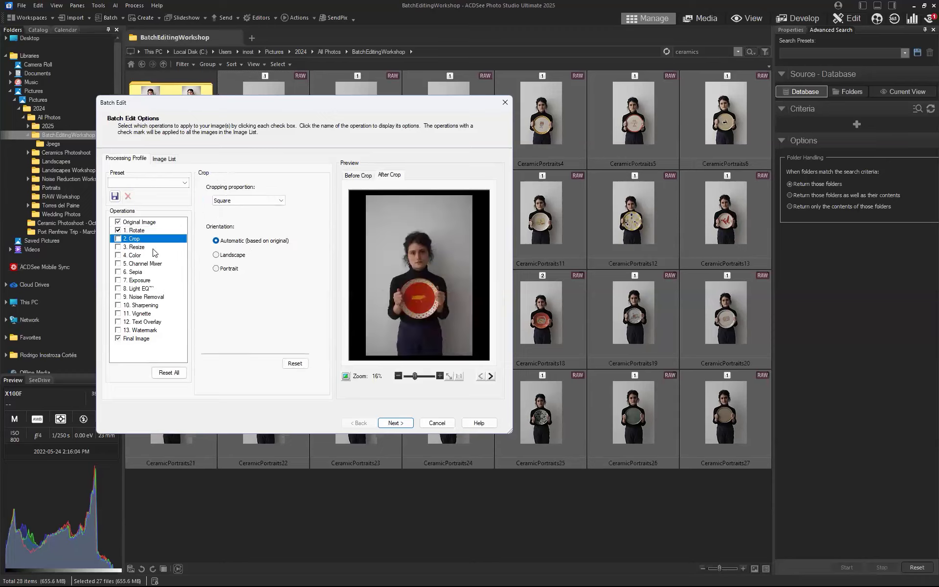
{"action": "left_click", "coordinate": [118, 239]}
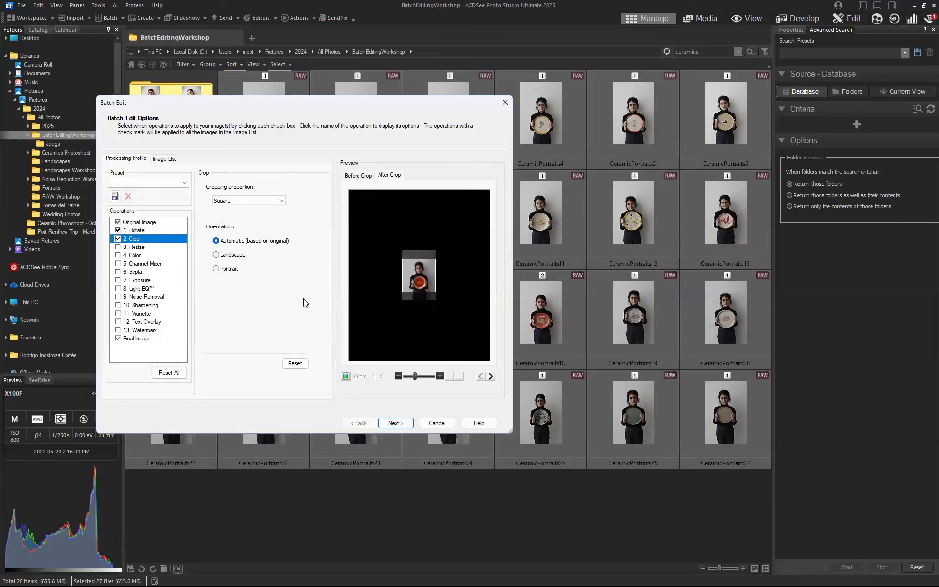
{"action": "left_click", "coordinate": [277, 203]}
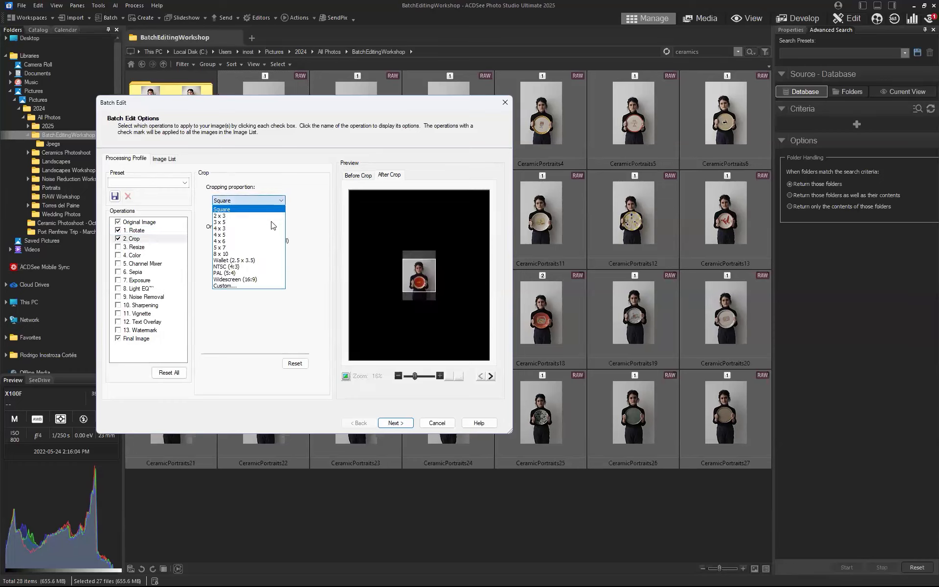
{"action": "left_click", "coordinate": [270, 229]}
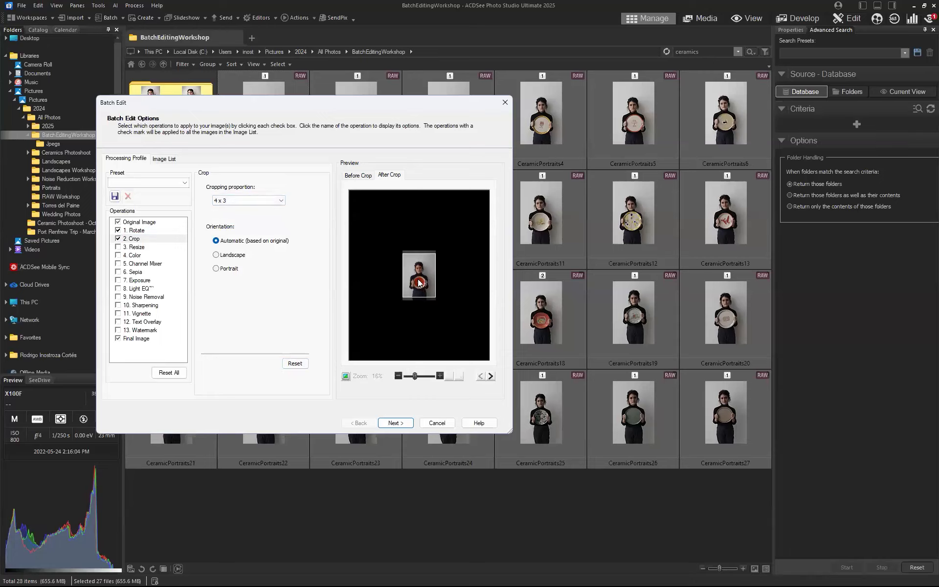
{"action": "left_click", "coordinate": [359, 175]}
{"action": "left_click", "coordinate": [389, 174]}
{"action": "left_click", "coordinate": [230, 258]}
{"action": "left_click", "coordinate": [217, 269]}
- Enable the Resize operation by Percentage and set the width and height to 50 percent
{"action": "left_click", "coordinate": [135, 247]}
{"action": "left_click", "coordinate": [118, 247]}
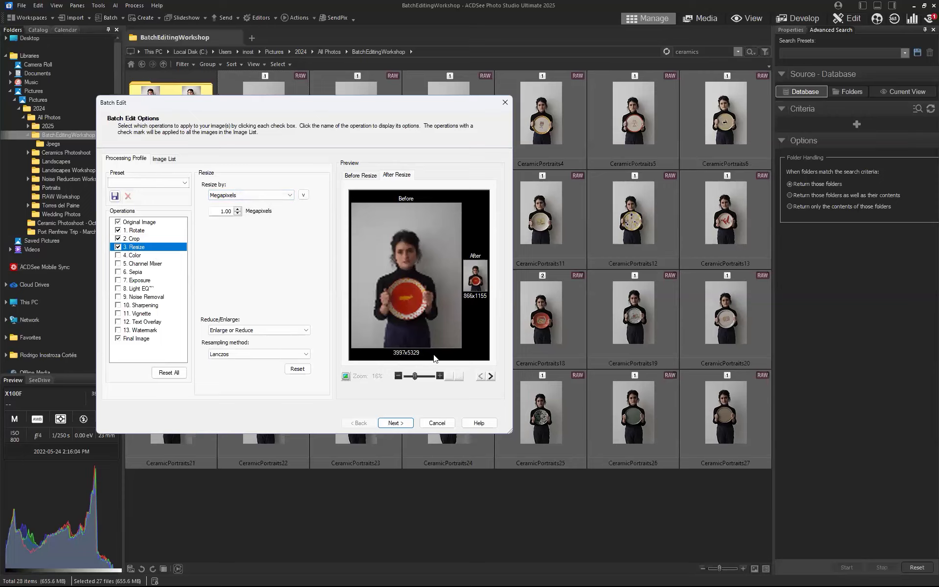
{"action": "left_click", "coordinate": [288, 195]}
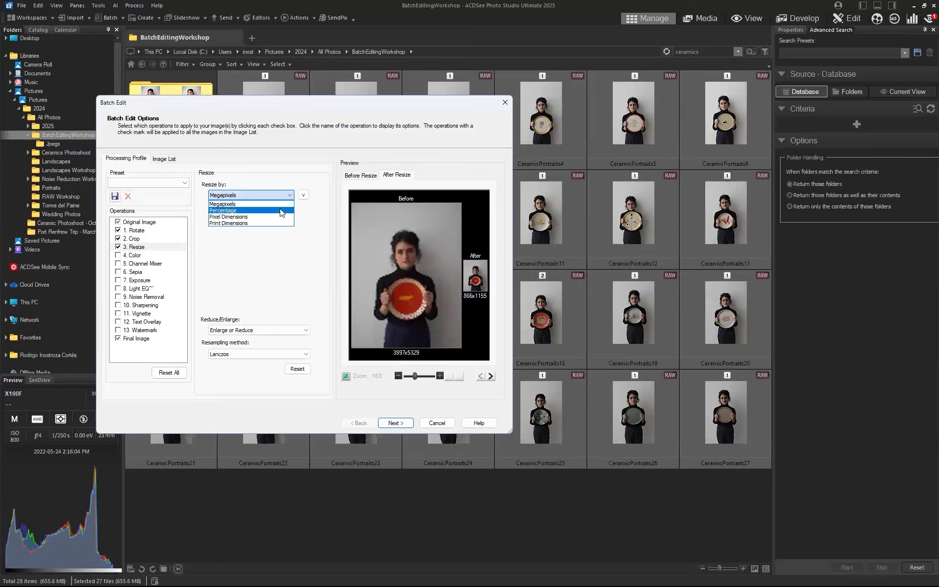
{"action": "left_click", "coordinate": [281, 211]}
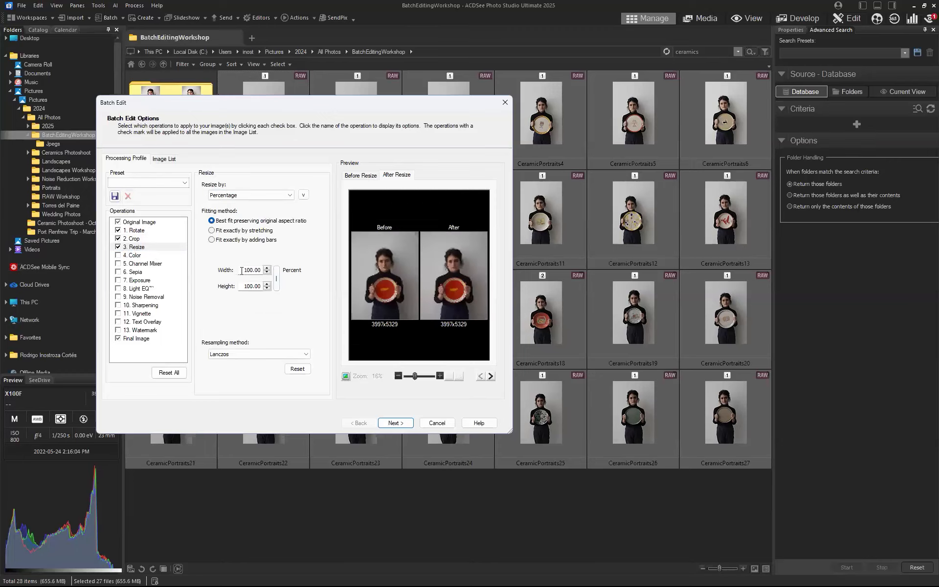
{"action": "left_click_drag", "start_coordinate": [241, 271], "coordinate": [262, 271]}
{"action": "type", "text": "50"}
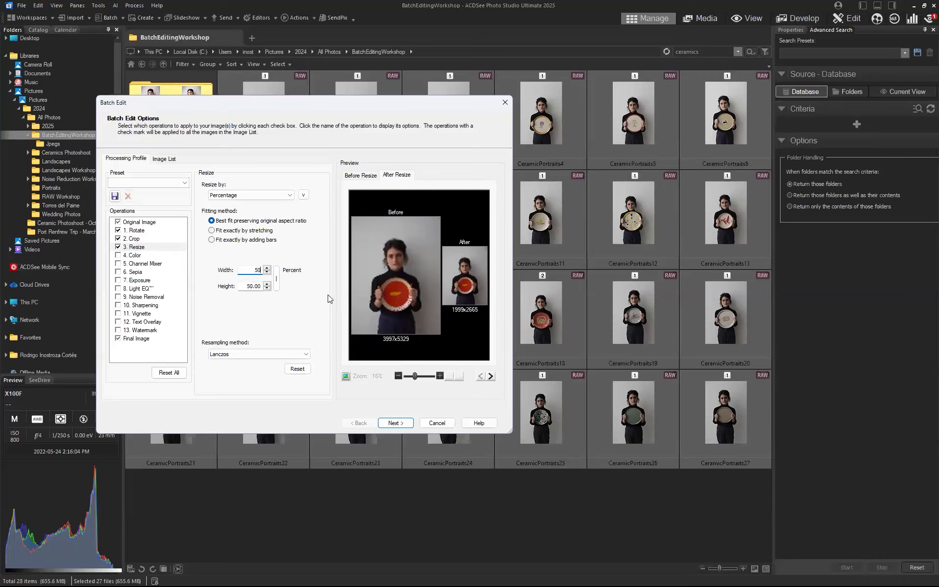
- Try the Color operation with a custom white point at 5920 K and a lower strength, and turn the operation off again
{"action": "left_click", "coordinate": [118, 256]}
{"action": "left_click", "coordinate": [118, 255]}
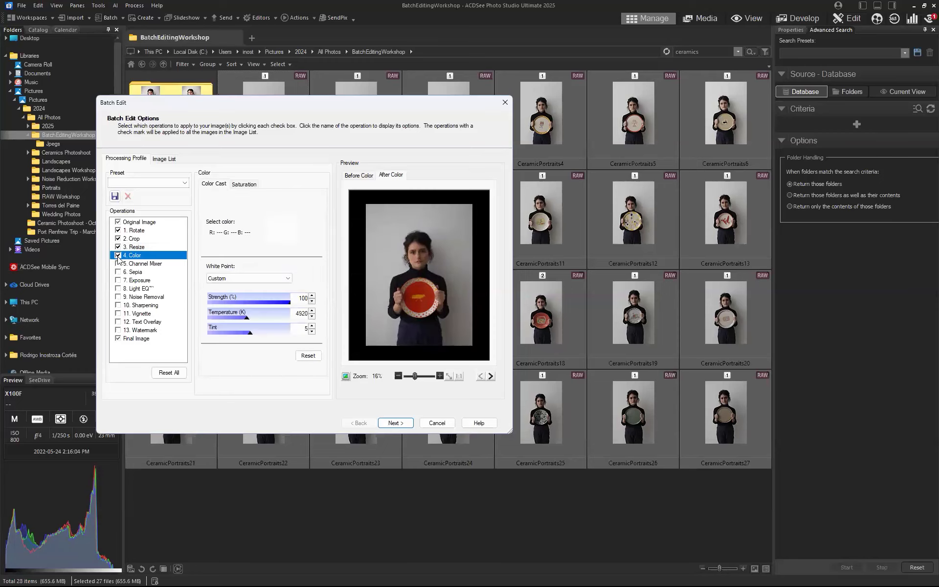
{"action": "left_click", "coordinate": [262, 278]}
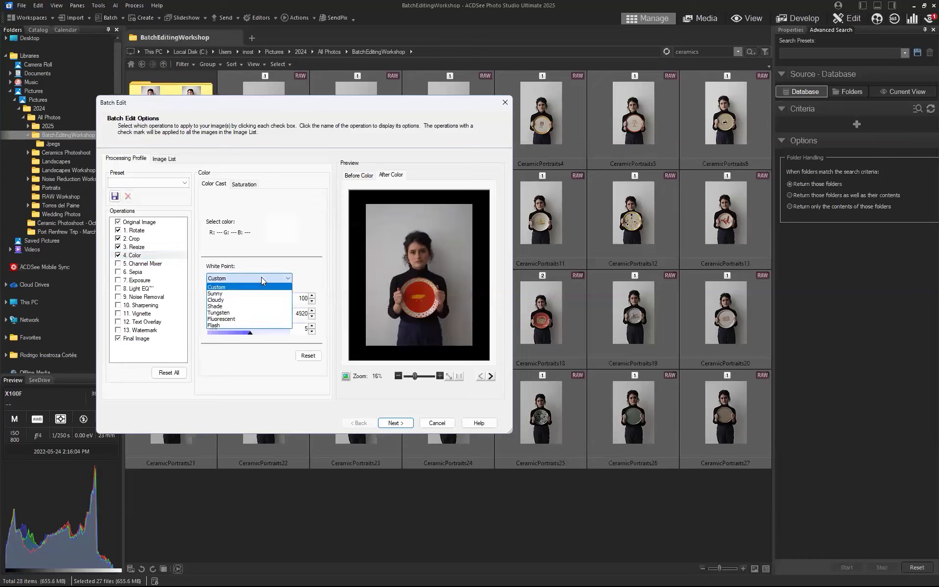
{"action": "left_click", "coordinate": [261, 278]}
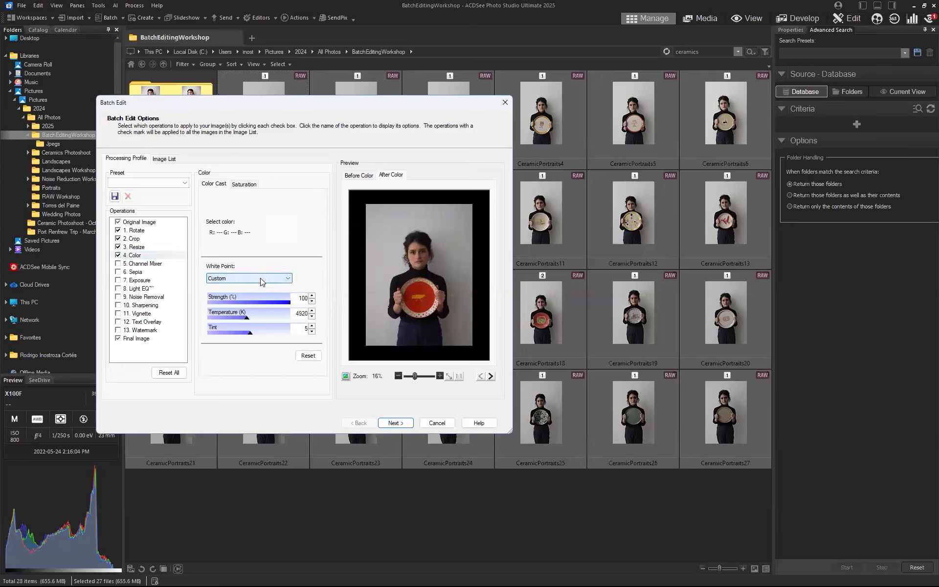
{"action": "left_click_drag", "start_coordinate": [248, 316], "coordinate": [253, 316]}
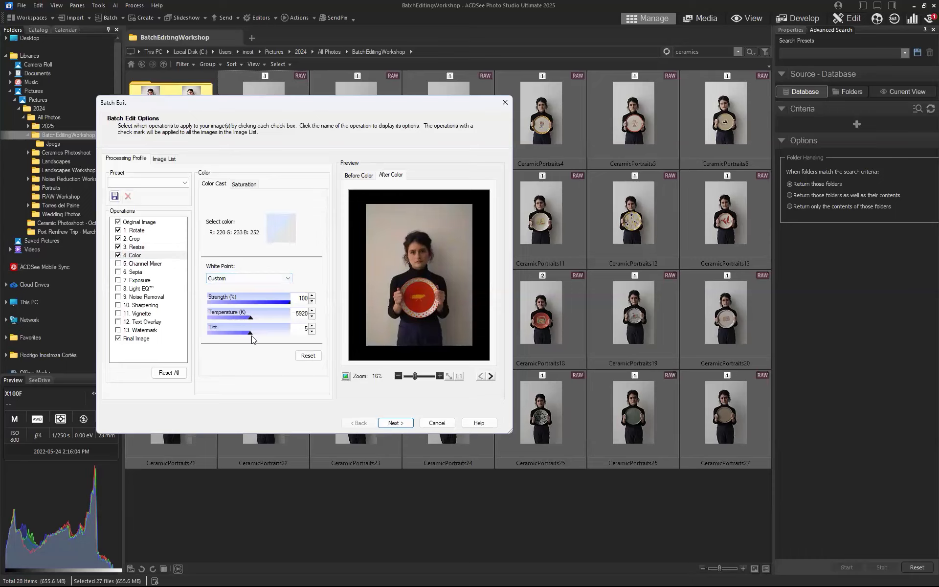
{"action": "mouse_move", "coordinate": [284, 302]}
{"action": "left_mouse_down"}
{"action": "mouse_move", "coordinate": [242, 306]}
{"action": "mouse_move", "coordinate": [285, 304]}
{"action": "left_mouse_up"}
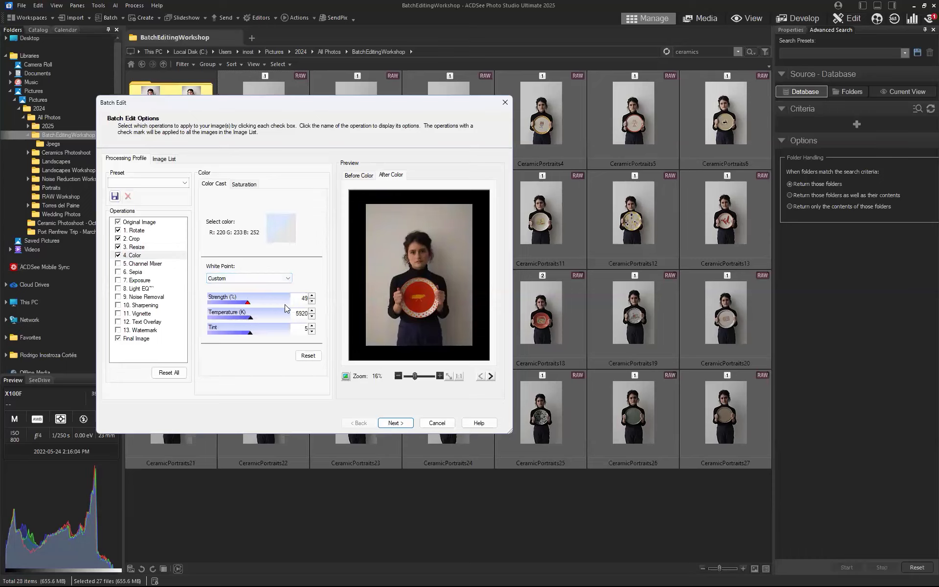
{"action": "left_click", "coordinate": [253, 277]}
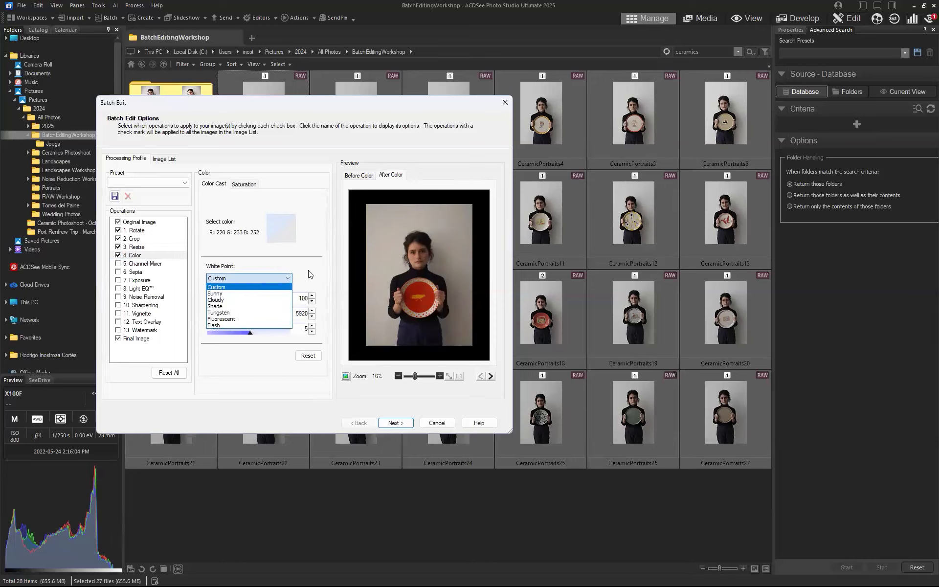
{"action": "left_click", "coordinate": [394, 290]}
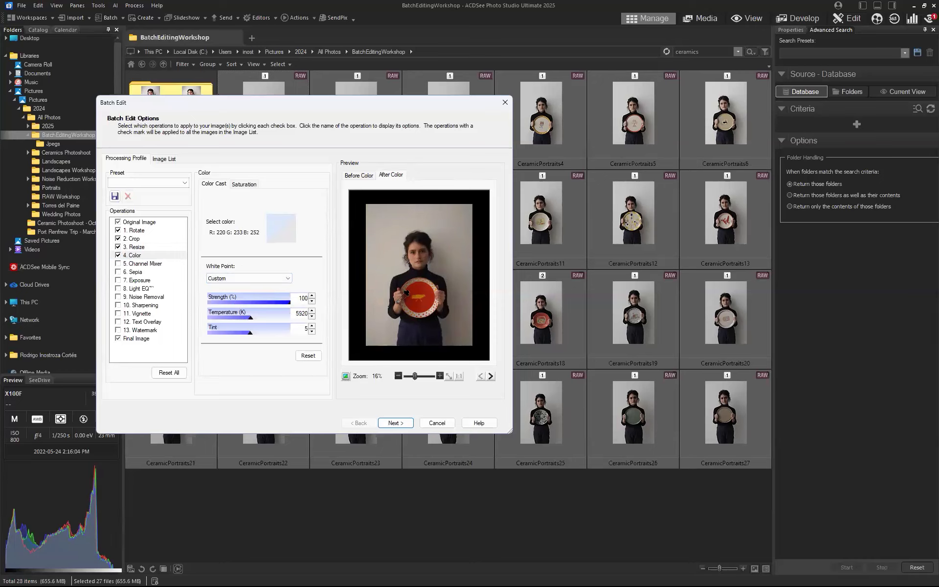
{"action": "left_click", "coordinate": [118, 255]}
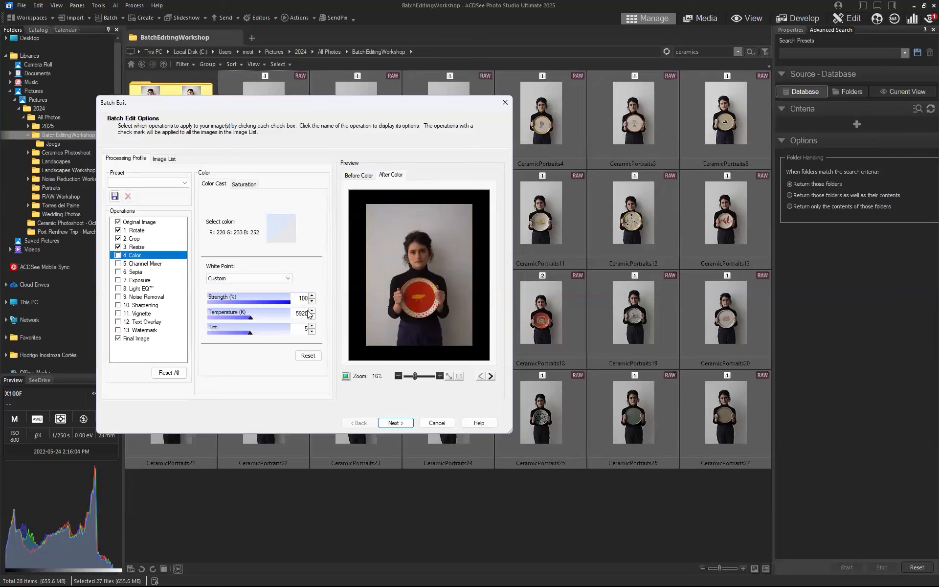
- Try the Channel Mixer and Sepia operations on the preview and leave both disabled
{"action": "left_click", "coordinate": [122, 265]}
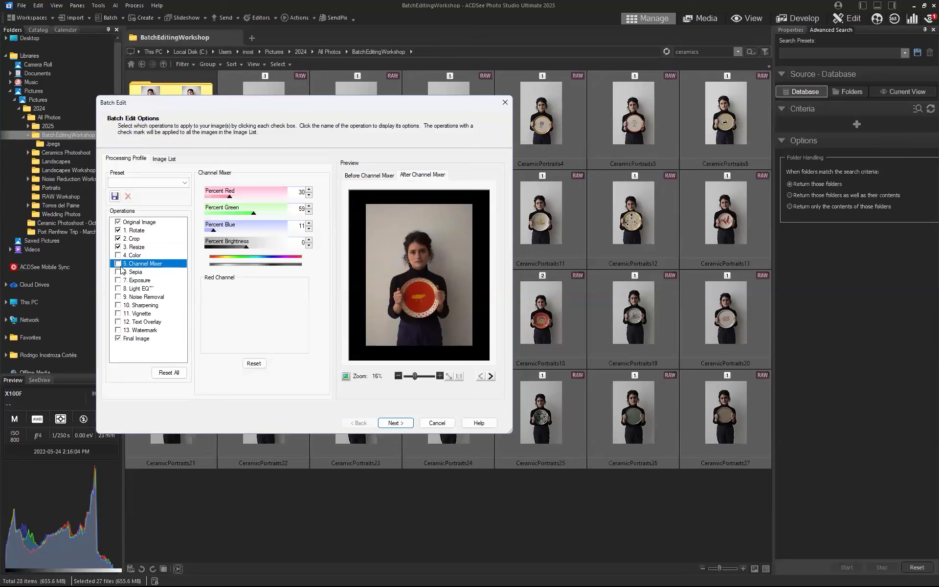
{"action": "left_click", "coordinate": [118, 265]}
{"action": "left_click", "coordinate": [117, 265]}
{"action": "left_click", "coordinate": [128, 272]}
{"action": "left_click", "coordinate": [117, 272]}
{"action": "left_click", "coordinate": [117, 272]}
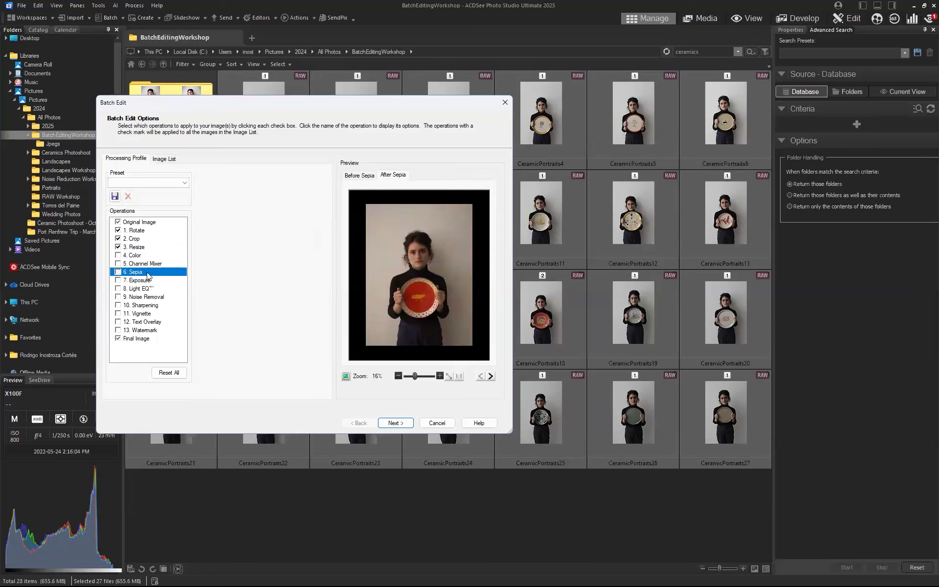
- Enable the Exposure operation with Exposure 105 (+1.05 eV), Contrast 2, Fill Light -14, Brightness 1 and Gamma 49
{"action": "left_click", "coordinate": [138, 280]}
{"action": "left_click", "coordinate": [118, 280]}
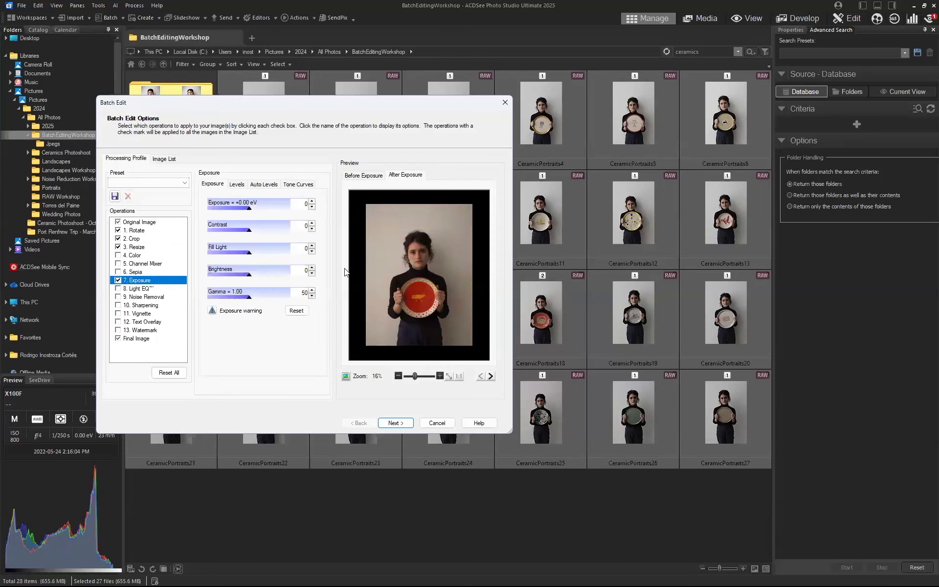
{"action": "left_click_drag", "start_coordinate": [249, 212], "coordinate": [266, 210]}
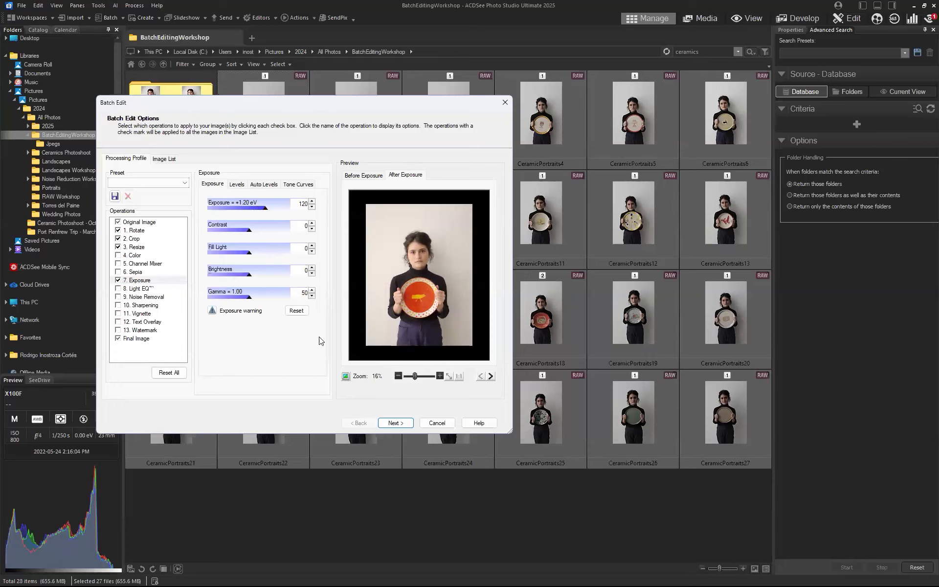
{"action": "left_click", "coordinate": [252, 299]}
{"action": "left_click_drag", "start_coordinate": [252, 301], "coordinate": [249, 301]}
{"action": "left_click", "coordinate": [265, 209]}
{"action": "left_click_drag", "start_coordinate": [265, 209], "coordinate": [263, 209]}
{"action": "left_click", "coordinate": [249, 277]}
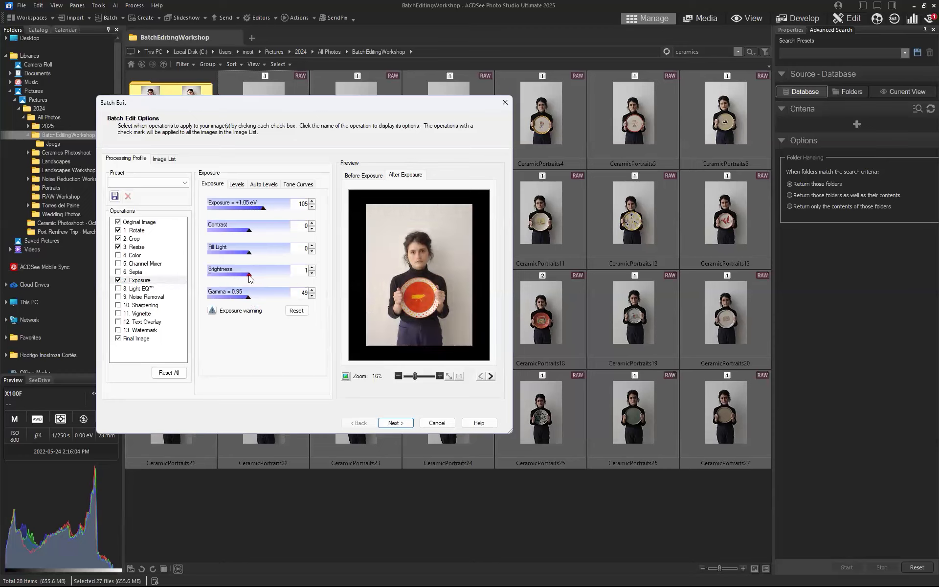
{"action": "left_click_drag", "start_coordinate": [239, 254], "coordinate": [244, 255]}
{"action": "left_click_drag", "start_coordinate": [250, 230], "coordinate": [250, 230]}
- Try reshaping the RGB tone curve with three points, reset the curve, and return to the exposure adjustments
{"action": "left_click", "coordinate": [298, 184]}
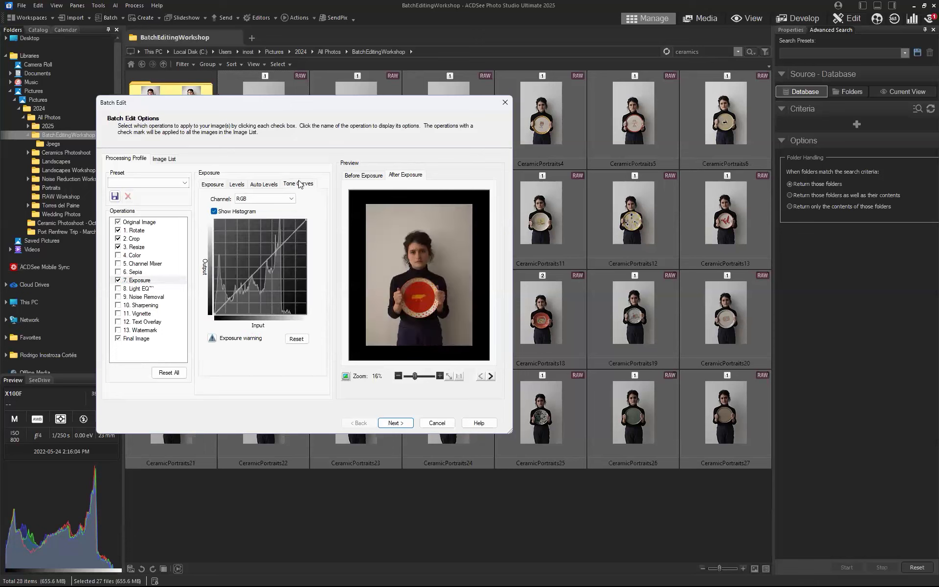
{"action": "left_click", "coordinate": [258, 268]}
{"action": "left_click", "coordinate": [284, 241]}
{"action": "left_click_drag", "start_coordinate": [237, 288], "coordinate": [238, 294]}
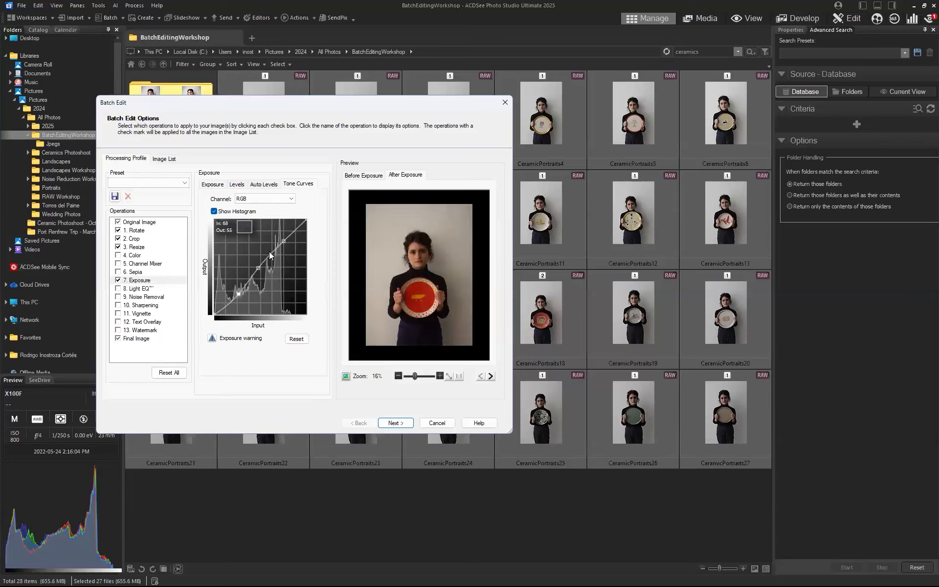
{"action": "left_click_drag", "start_coordinate": [283, 239], "coordinate": [278, 232]}
{"action": "left_click_drag", "start_coordinate": [238, 293], "coordinate": [234, 289]}
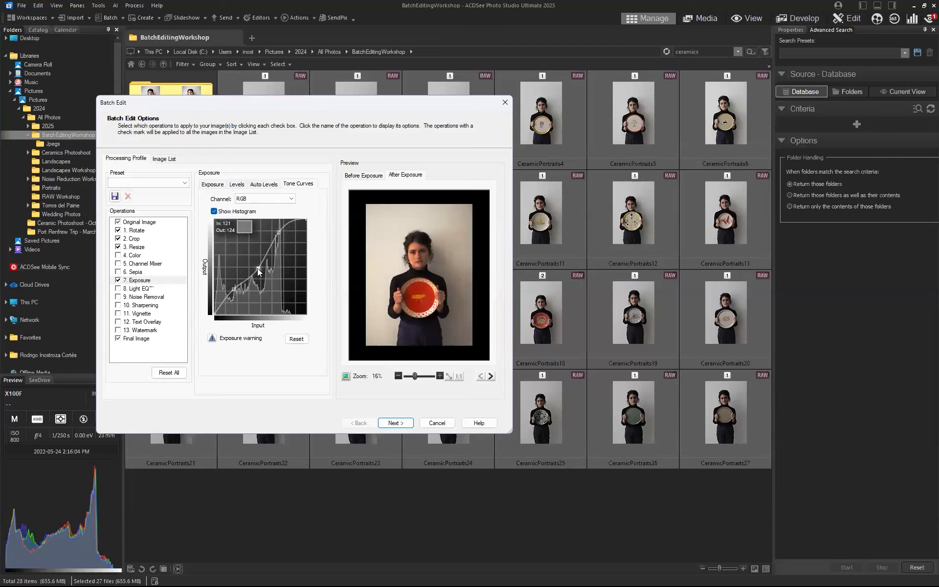
{"action": "left_click", "coordinate": [296, 339]}
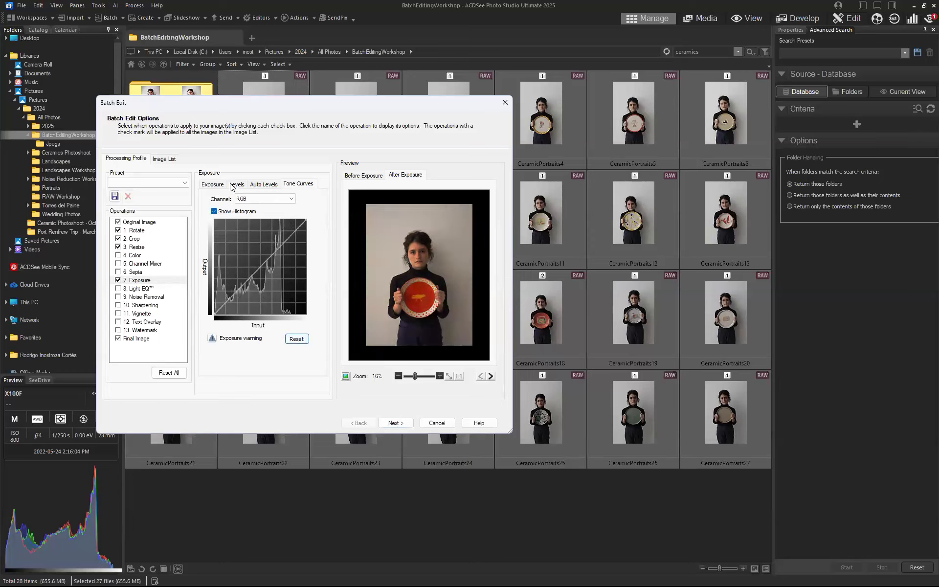
{"action": "left_click", "coordinate": [213, 184]}
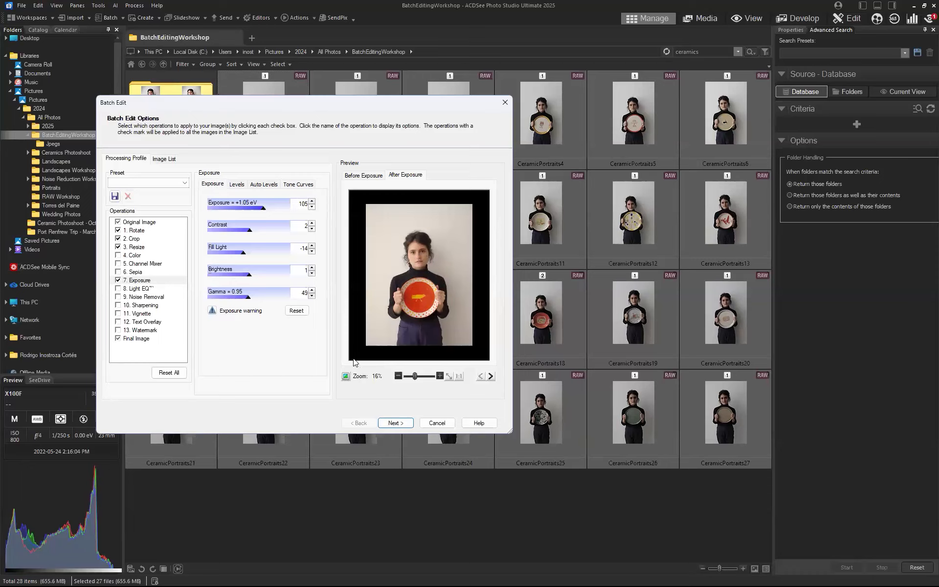
- Review the Noise Removal, Sharpening, Vignette and Text Overlay operation options in turn
{"action": "left_click", "coordinate": [146, 297]}
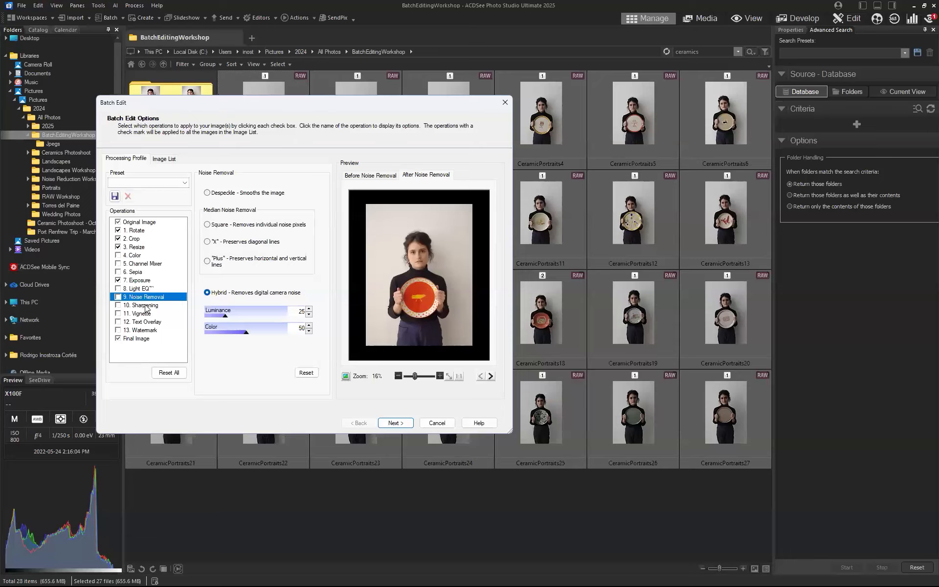
{"action": "left_click", "coordinate": [144, 306]}
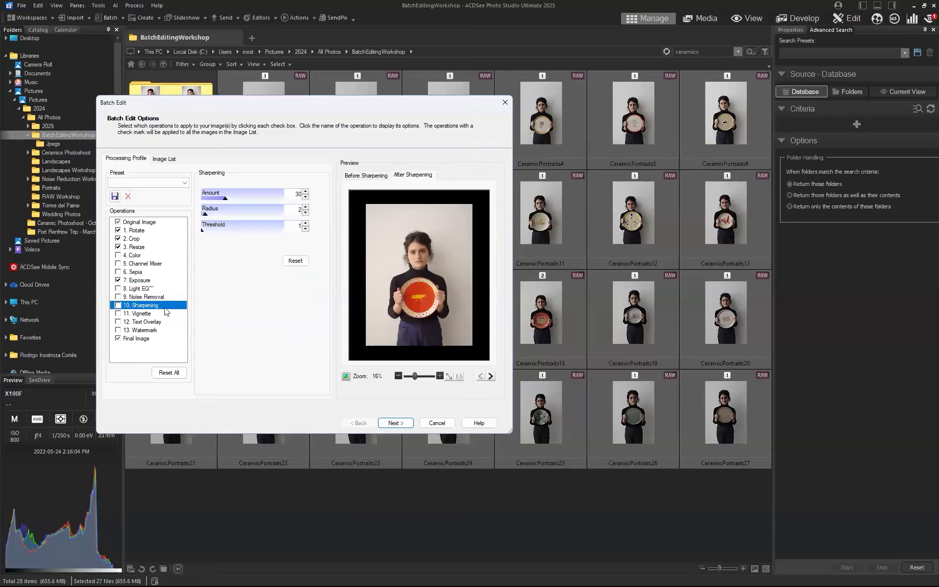
{"action": "left_click", "coordinate": [154, 314]}
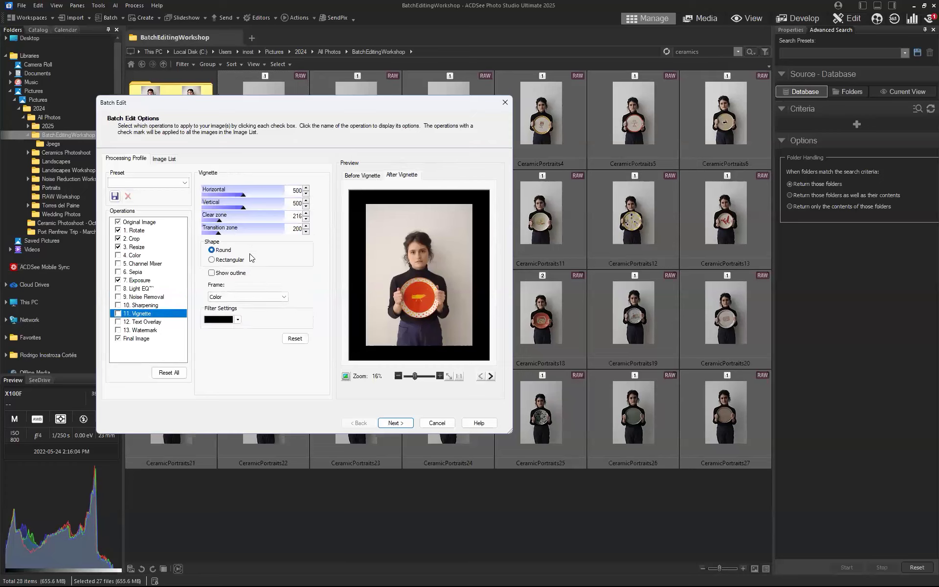
{"action": "left_click", "coordinate": [147, 322]}
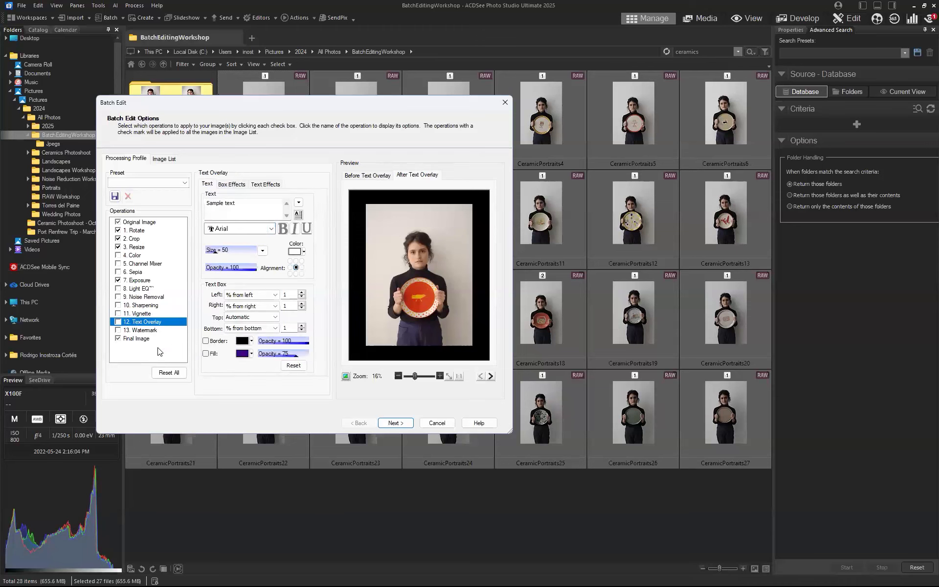
- Enable the Watermark operation with the ACDSee logo and place the logo in the upper-left corner of the portrait
{"action": "left_click", "coordinate": [156, 331]}
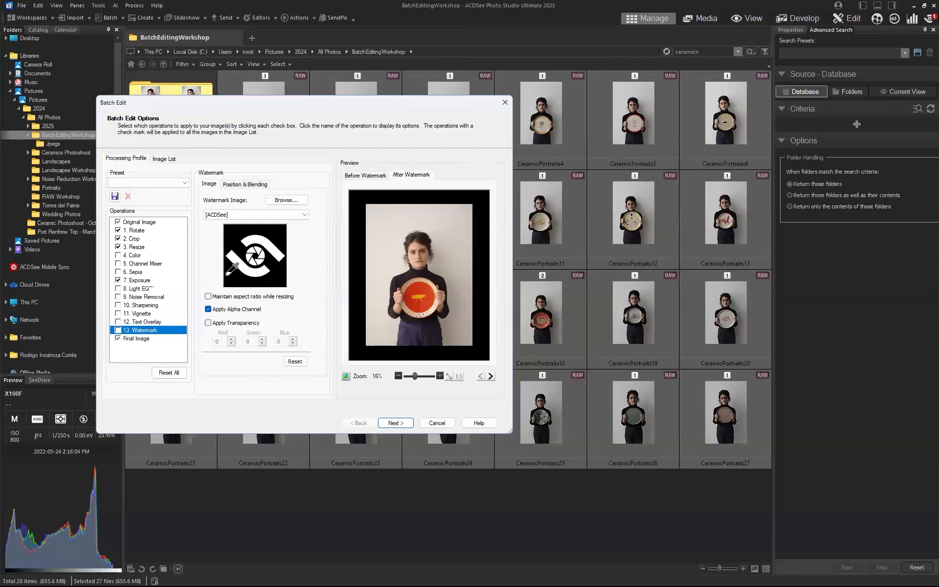
{"action": "left_click", "coordinate": [118, 331]}
{"action": "left_click_drag", "start_coordinate": [418, 275], "coordinate": [375, 216]}
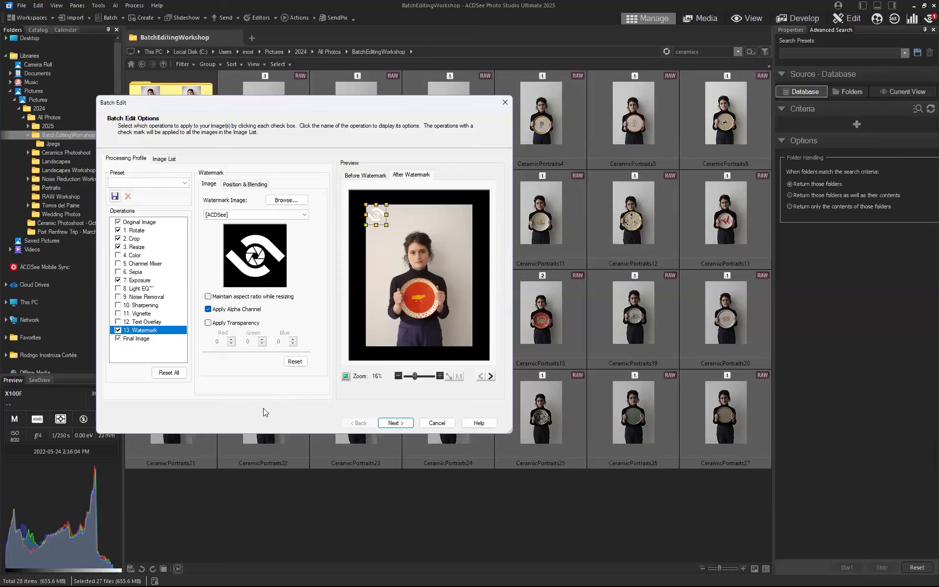
- Continue to the output options and send the edited files to a new subfolder of the source folder named EditedBatch
{"action": "left_click", "coordinate": [395, 423]}
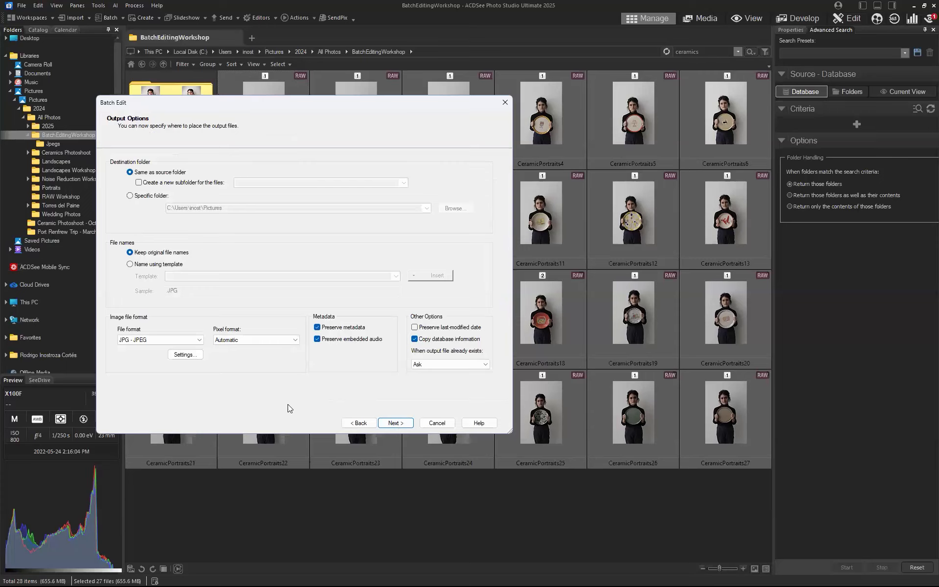
{"action": "left_click", "coordinate": [283, 184]}
{"action": "type", "text": "EditedBaycj"}
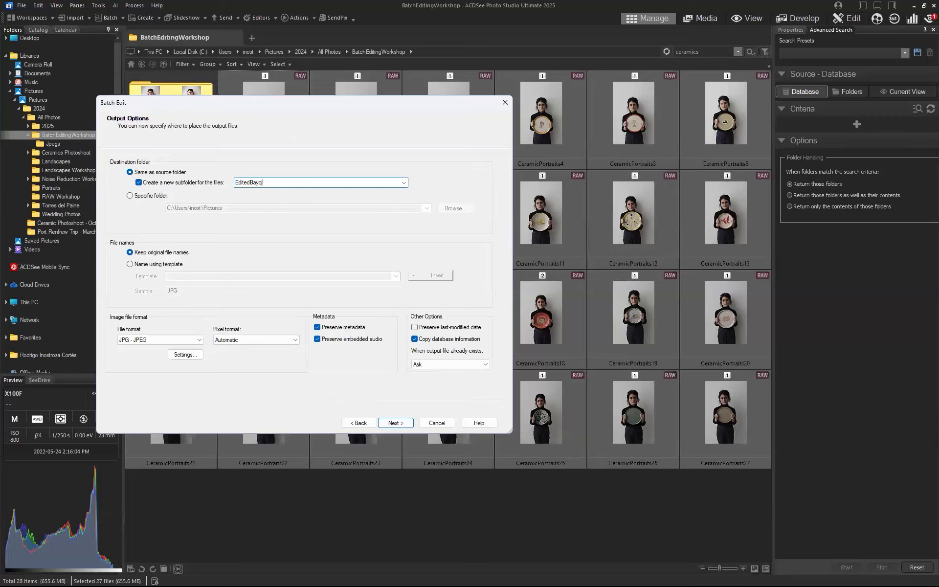
{"action": "key", "text": "BackSpace"}
{"action": "key", "text": "BackSpace"}
{"action": "key", "text": "BackSpace"}
{"action": "type", "text": "tch"}
- Check the JPEG settings, run the batch edit on all portraits, and finish by browsing the output folder
{"action": "left_click", "coordinate": [186, 354]}
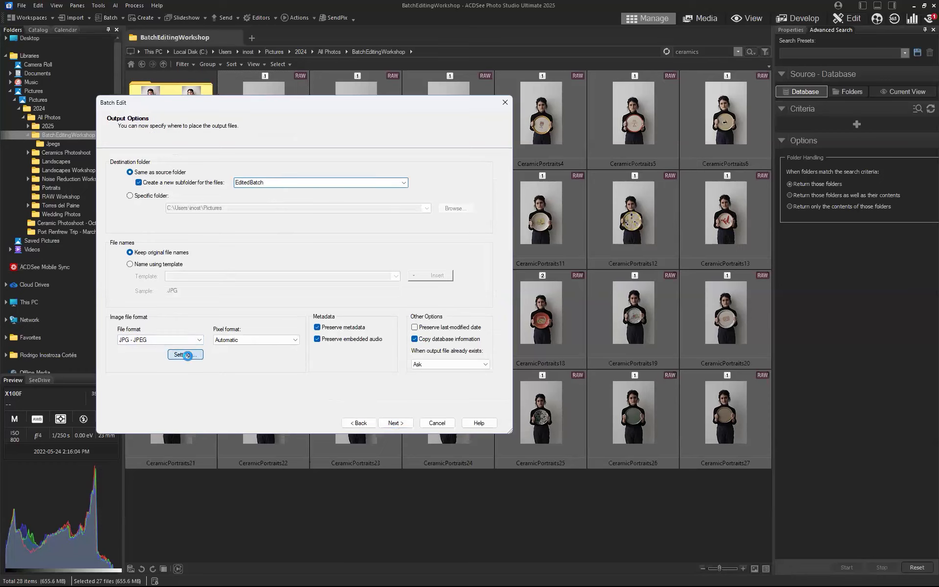
{"action": "left_click_drag", "start_coordinate": [354, 196], "coordinate": [345, 190]}
{"action": "left_click", "coordinate": [292, 364]}
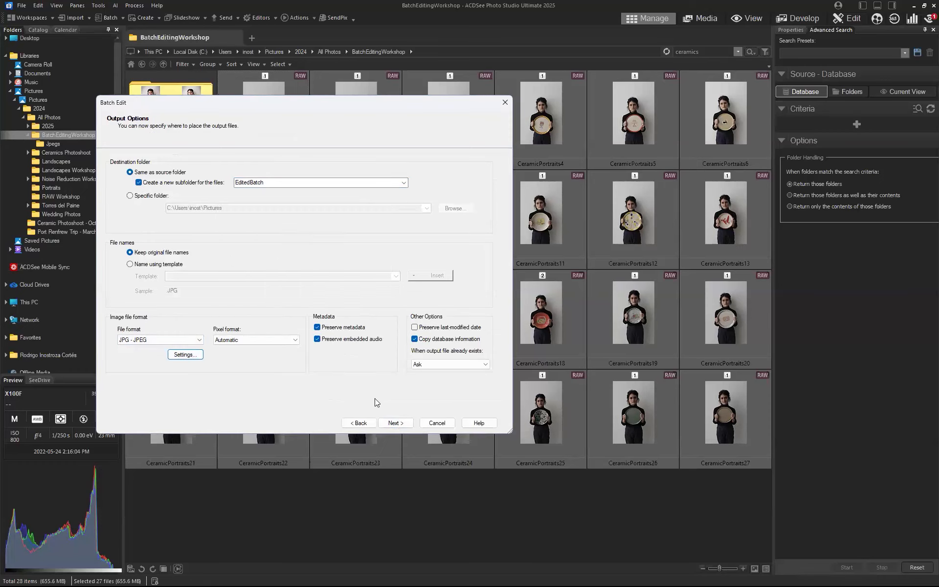
{"action": "left_click", "coordinate": [396, 423]}
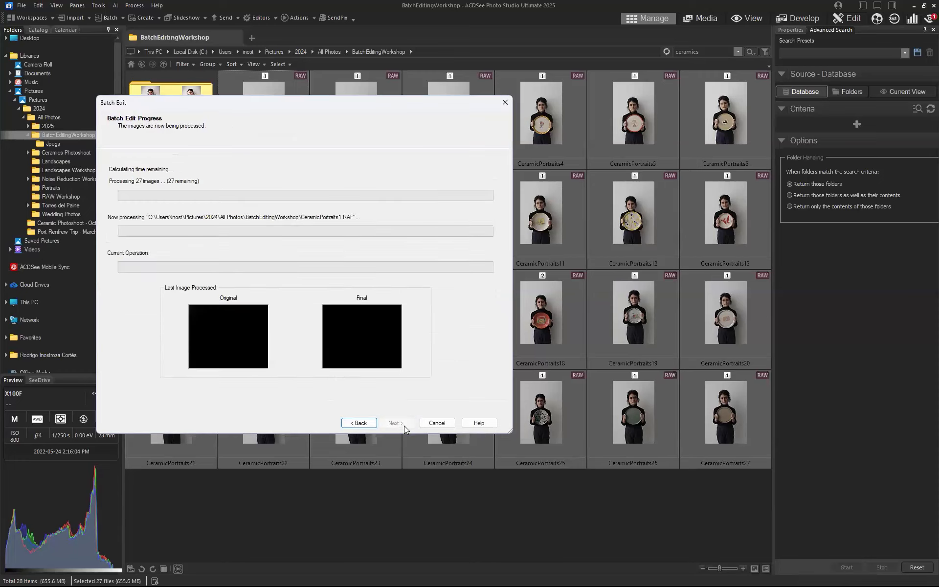
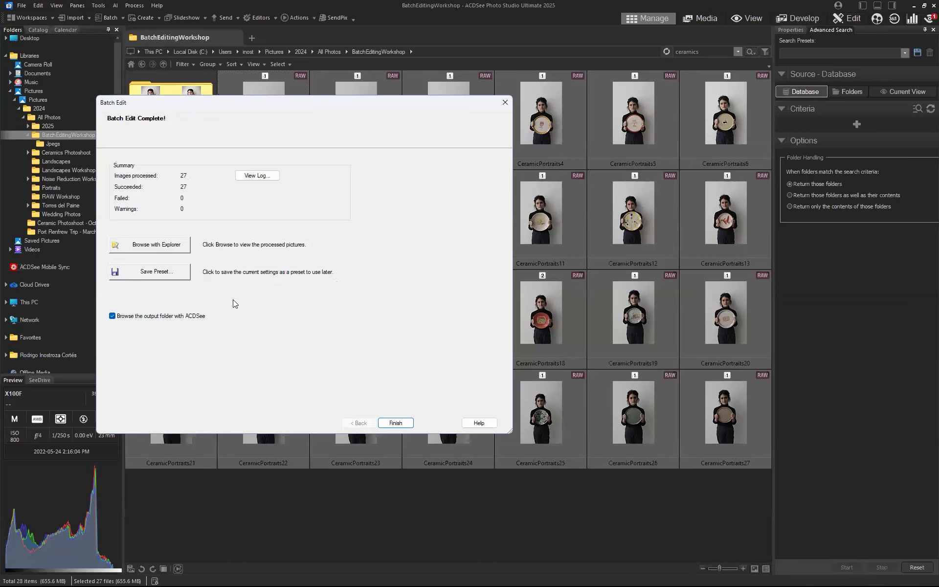
{"action": "left_click", "coordinate": [397, 423]}
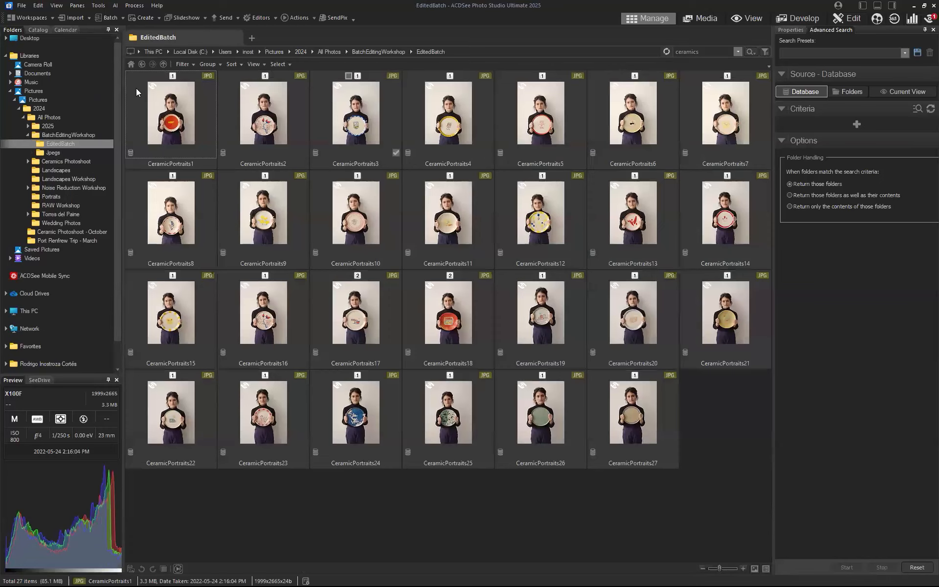
- Show the EditedBatch folder in Filmstrip view and step back and forth through the edited portraits to compare them
{"action": "left_click", "coordinate": [177, 114]}
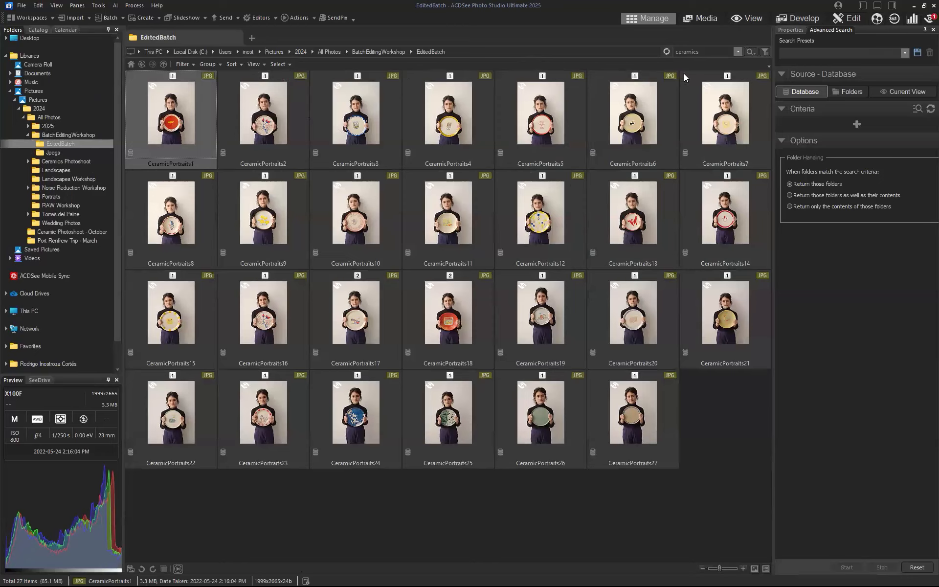
{"action": "left_click", "coordinate": [256, 65]}
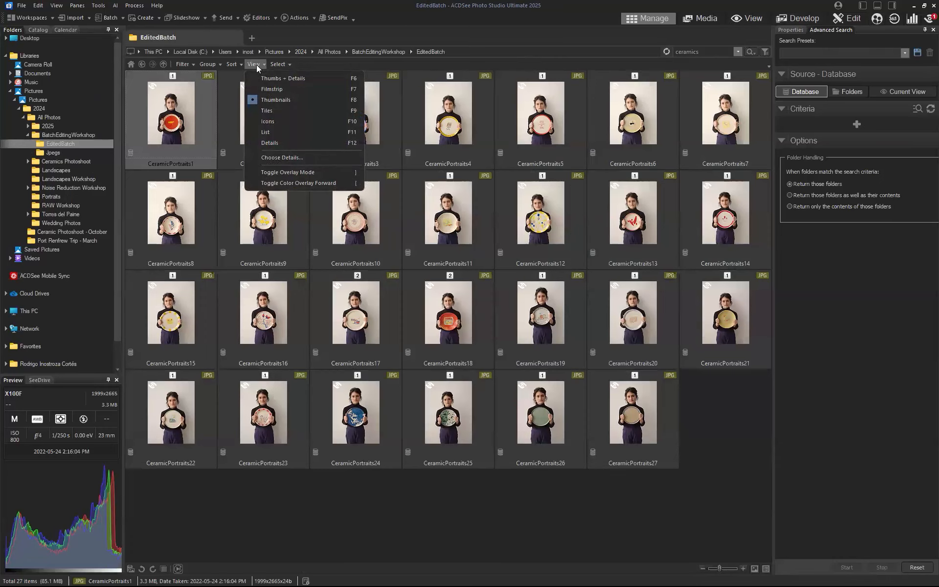
{"action": "left_click", "coordinate": [266, 89]}
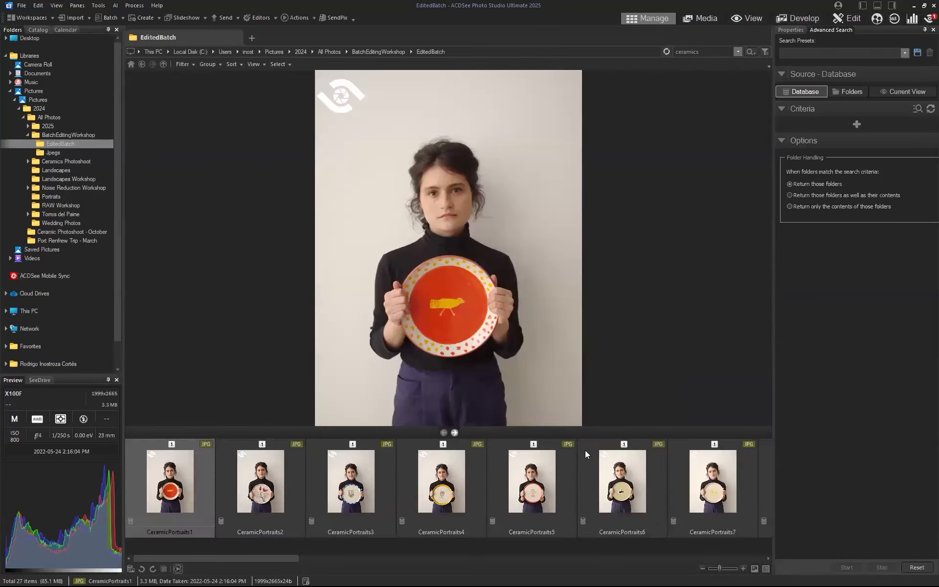
{"action": "left_click", "coordinate": [247, 478]}
{"action": "key", "text": "Right"}
{"action": "key", "text": "Right"}
{"action": "key", "text": "Right"}
{"action": "key", "text": "Right"}
{"action": "key", "text": "Right"}
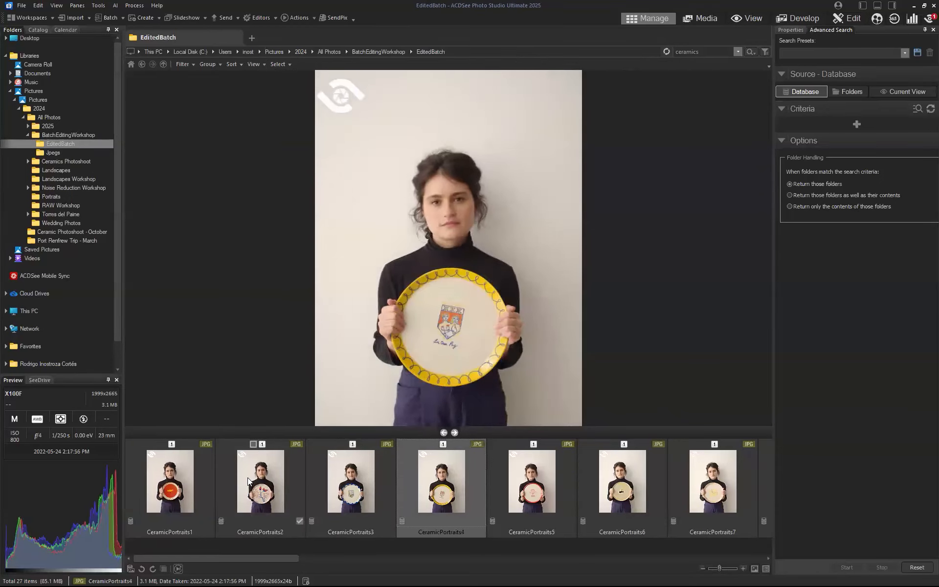
{"action": "key", "text": "Right"}
{"action": "key", "text": "Right"}
{"action": "key", "text": "Right"}
{"action": "key", "text": "Right"}
{"action": "key", "text": "Right"}
{"action": "key", "text": "Right"}
{"action": "key", "text": "Right"}
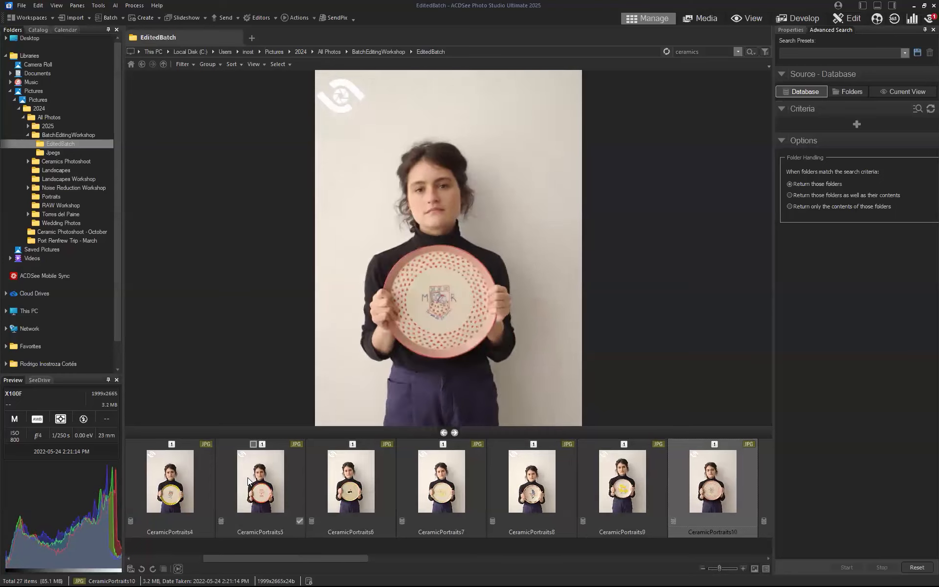
{"action": "key", "text": "Right"}
{"action": "key", "text": "Right"}
{"action": "key", "text": "Right"}
{"action": "key", "text": "Right"}
{"action": "key", "text": "Right"}
{"action": "key", "text": "Right"}
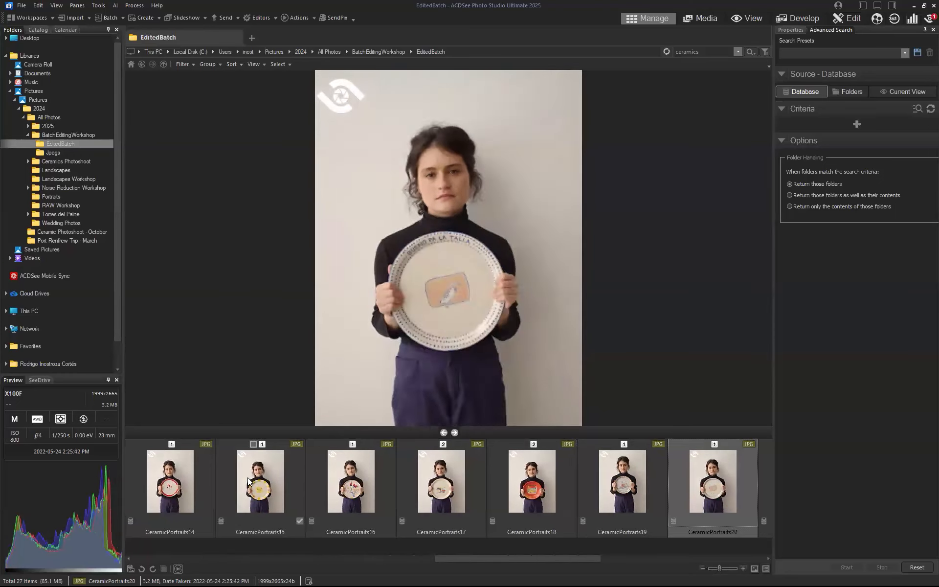
{"action": "key", "text": "Left"}
{"action": "key", "text": "Left"}
{"action": "key", "text": "Left"}
{"action": "key", "text": "Left"}
{"action": "key", "text": "Left"}
{"action": "key", "text": "Left"}
{"action": "key", "text": "Left"}
{"action": "key", "text": "Left"}
{"action": "key", "text": "Left"}
{"action": "key", "text": "Left"}
{"action": "key", "text": "Left"}
{"action": "key", "text": "Left"}
{"action": "key", "text": "Left"}
{"action": "key", "text": "Left"}
{"action": "key", "text": "Left"}
{"action": "key", "text": "Left"}
{"action": "key", "text": "Left"}
{"action": "key", "text": "Left"}
{"action": "key", "text": "Left"}
{"action": "key", "text": "Right"}
{"action": "key", "text": "Right"}
{"action": "key", "text": "Right"}
{"action": "key", "text": "Right"}
{"action": "key", "text": "Right"}
{"action": "key", "text": "Right"}
{"action": "key", "text": "Right"}
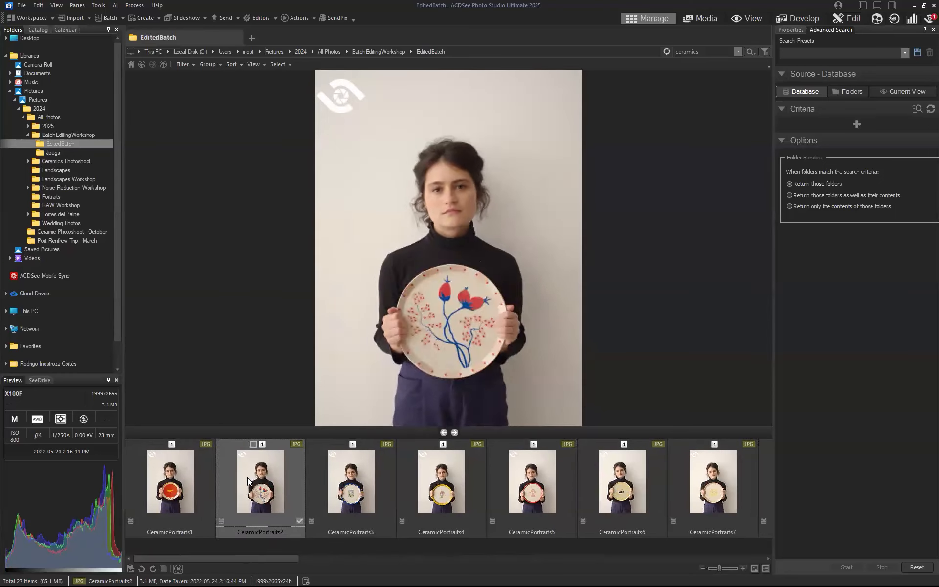
{"action": "key", "text": "Right"}
{"action": "key", "text": "Right"}
{"action": "key", "text": "Right"}
{"action": "key", "text": "Right"}
{"action": "key", "text": "Right"}
{"action": "key", "text": "Right"}
{"action": "key", "text": "Right"}
{"action": "key", "text": "Right"}
{"action": "key", "text": "Right"}
{"action": "key", "text": "Right"}
{"action": "key", "text": "Right"}
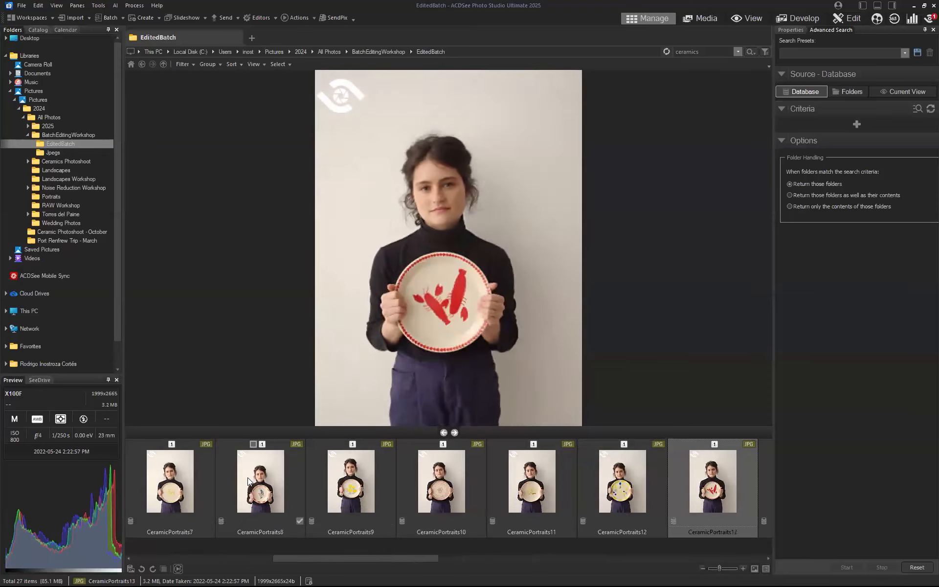
{"action": "key", "text": "Right"}
{"action": "key", "text": "Right"}
{"action": "key", "text": "Right"}
{"action": "key", "text": "Right"}
{"action": "key", "text": "Right"}
{"action": "key", "text": "Right"}
{"action": "key", "text": "Right"}
{"action": "key", "text": "Right"}
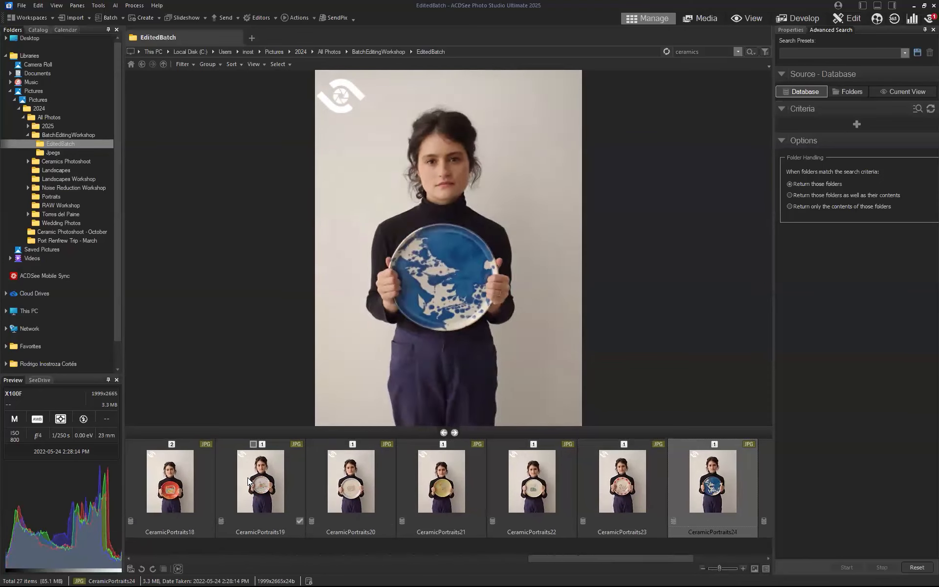
{"action": "key", "text": "Left"}
{"action": "key", "text": "Left"}
{"action": "key", "text": "Left"}
{"action": "key", "text": "Left"}
{"action": "key", "text": "Left"}
{"action": "key", "text": "Left"}
{"action": "key", "text": "Left"}
{"action": "key", "text": "Left"}
{"action": "key", "text": "Left"}
{"action": "key", "text": "Left"}
{"action": "key", "text": "Left"}
{"action": "key", "text": "Left"}
{"action": "key", "text": "Left"}
{"action": "key", "text": "Left"}
{"action": "key", "text": "Left"}
{"action": "key", "text": "Left"}
{"action": "key", "text": "Left"}
{"action": "key", "text": "Left"}
{"action": "key", "text": "Left"}
{"action": "key", "text": "Left"}
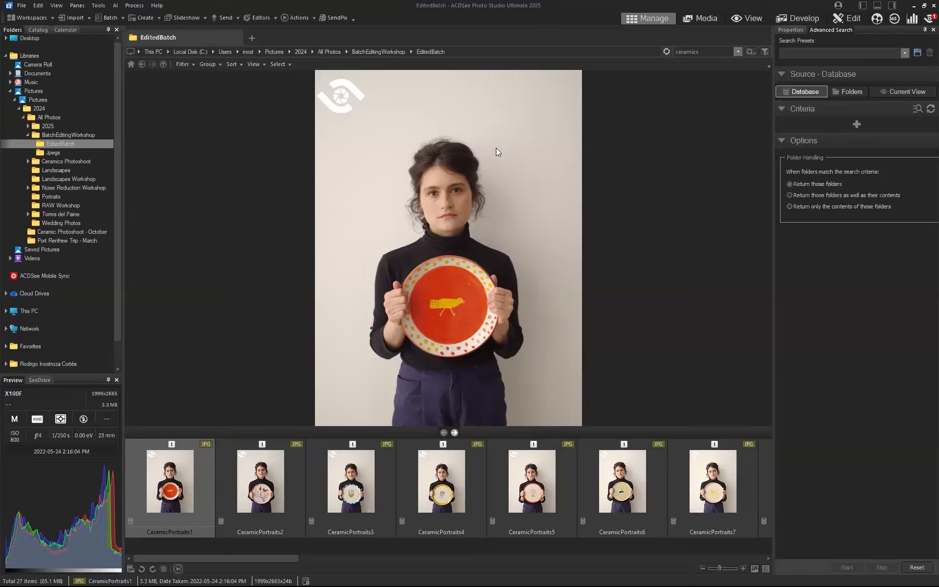
- Return to the BatchEditingWorkshop folder and switch its files to Thumbnails view
{"action": "left_click", "coordinate": [378, 51]}
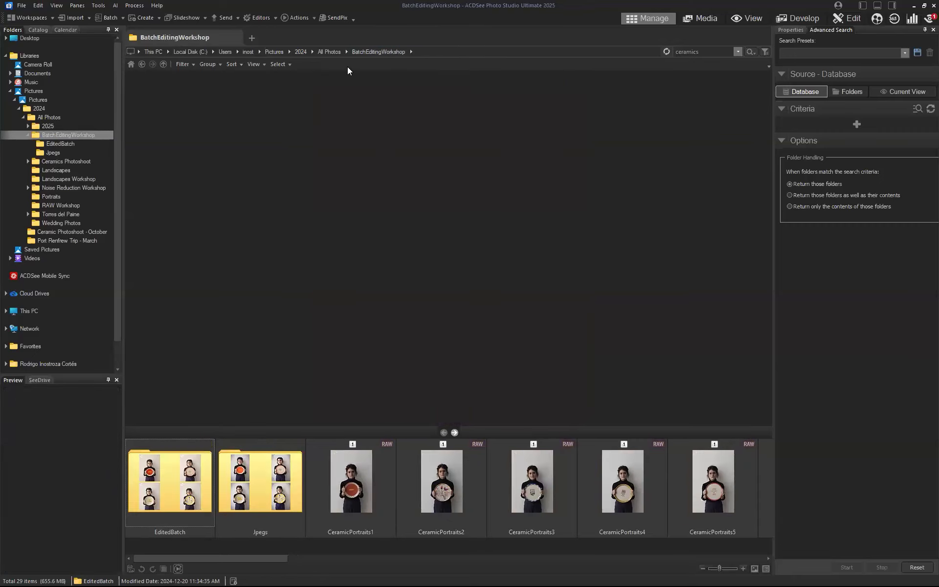
{"action": "left_click", "coordinate": [253, 64]}
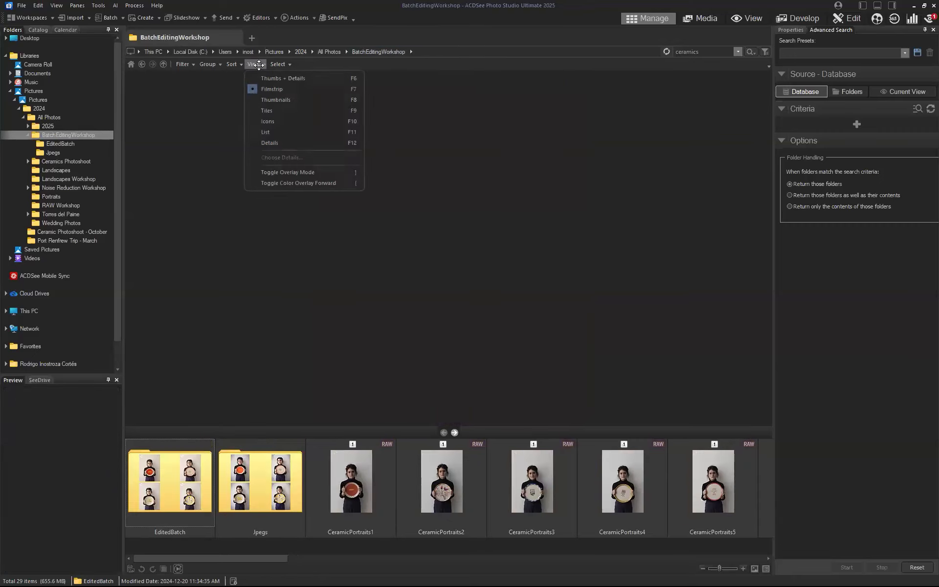
{"action": "left_click", "coordinate": [286, 101]}
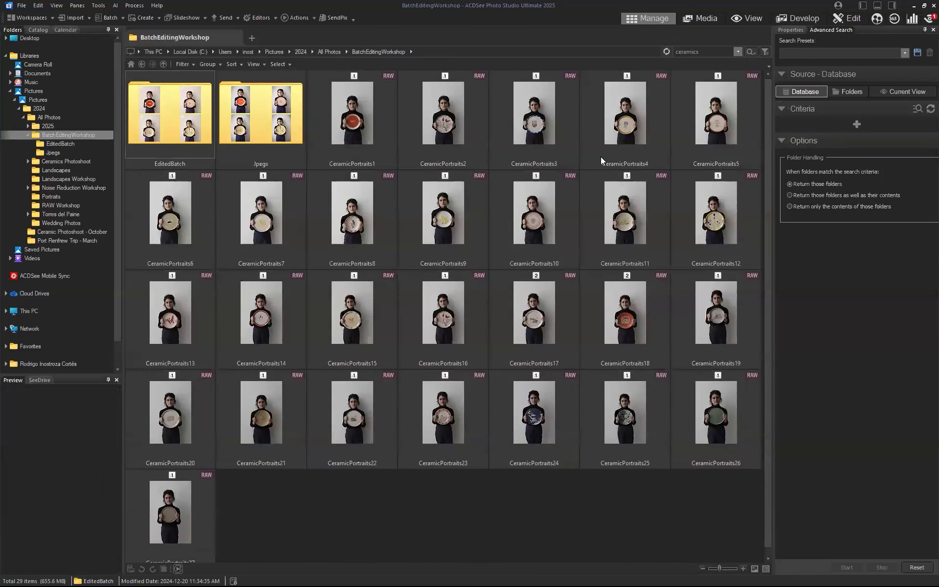
{"action": "left_click", "coordinate": [251, 131]}
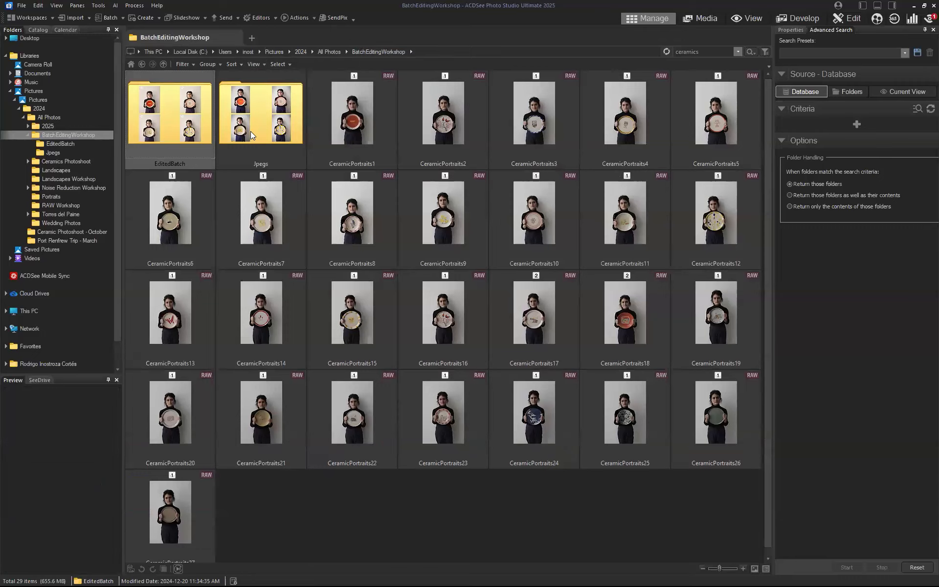
{"action": "left_click", "coordinate": [356, 107]}
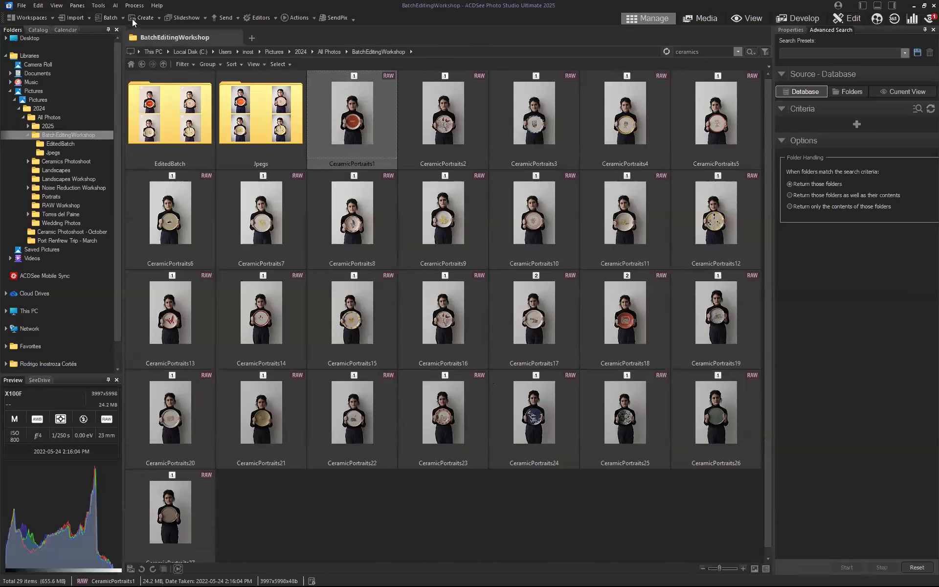
{"action": "left_click", "coordinate": [114, 18]}
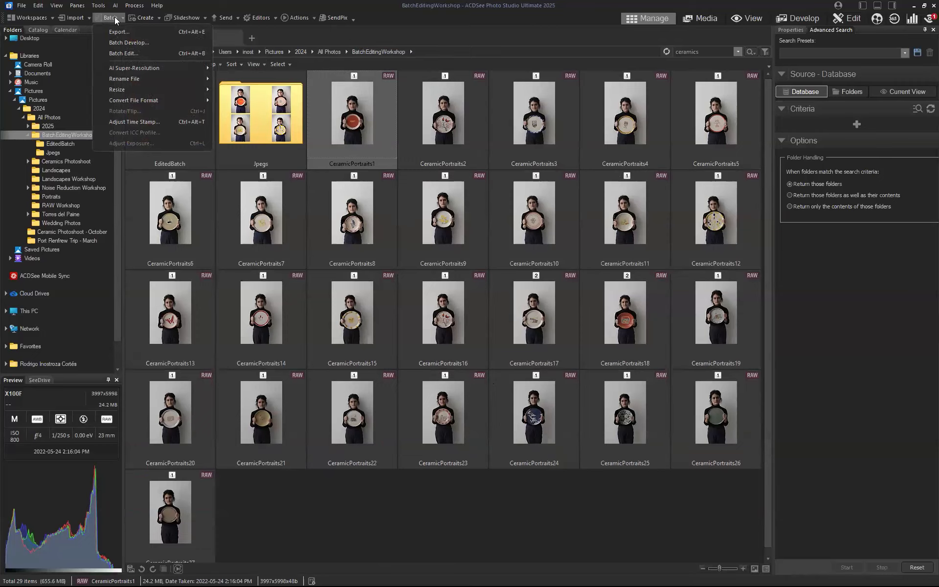
{"action": "left_click", "coordinate": [341, 112]}
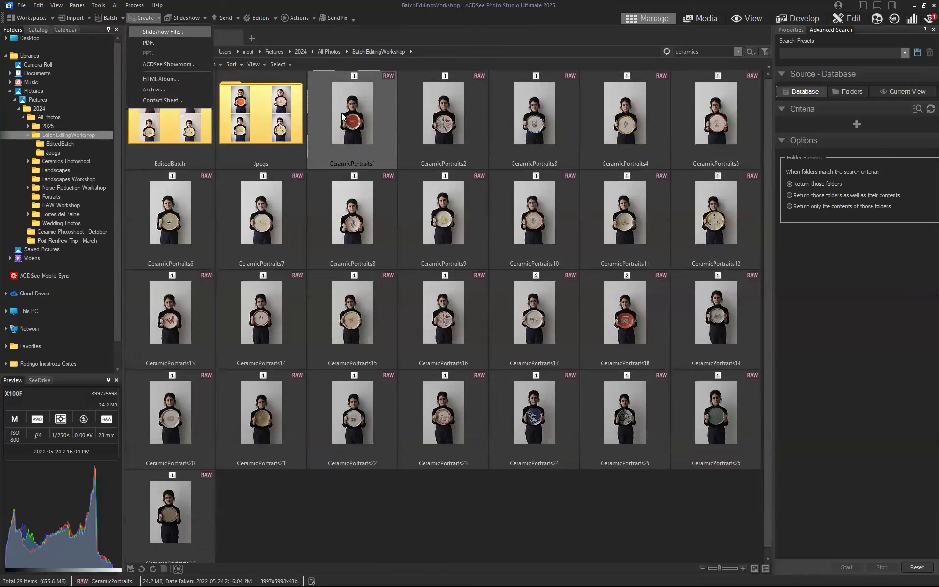
{"action": "left_click", "coordinate": [455, 128]}
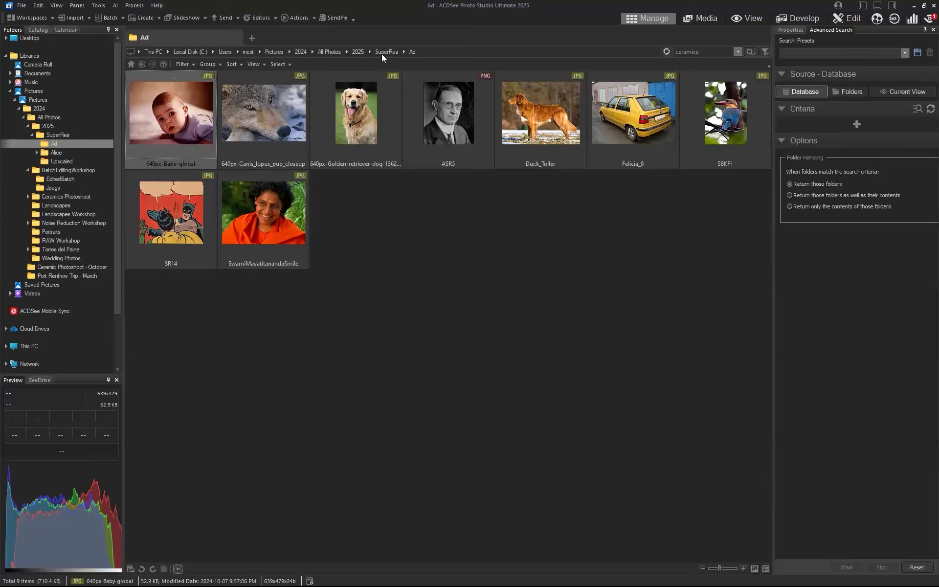
- Preview the wolf and baby photos of the Ad folder in Filmstrip view and return to Thumbnails view
{"action": "left_click", "coordinate": [261, 63]}
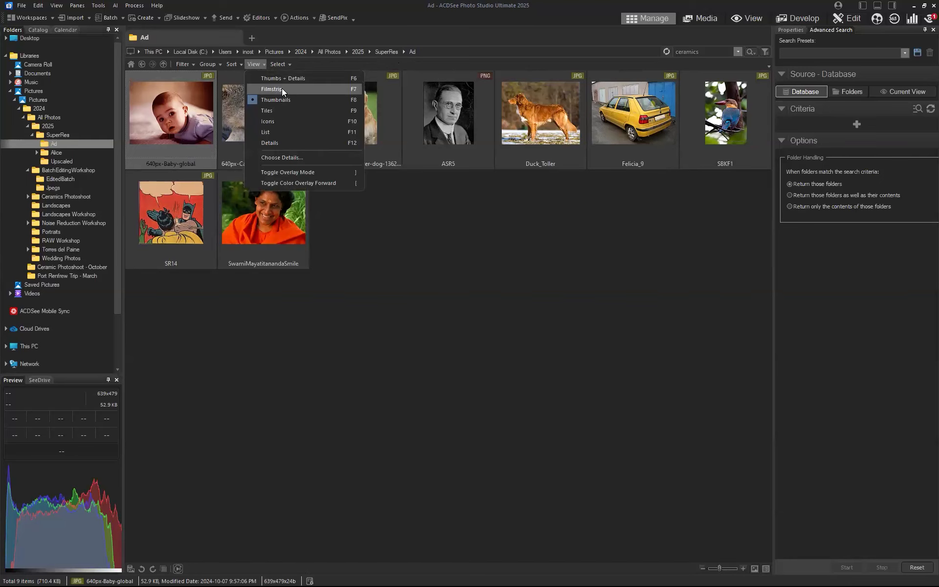
{"action": "left_click", "coordinate": [282, 89]}
{"action": "left_click", "coordinate": [247, 483]}
{"action": "left_click", "coordinate": [190, 479]}
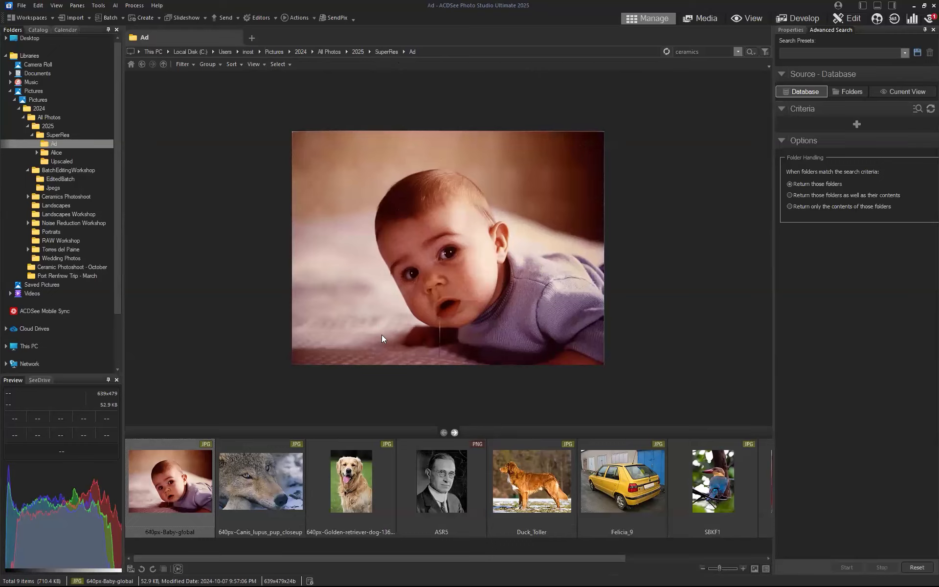
{"action": "left_click", "coordinate": [262, 63]}
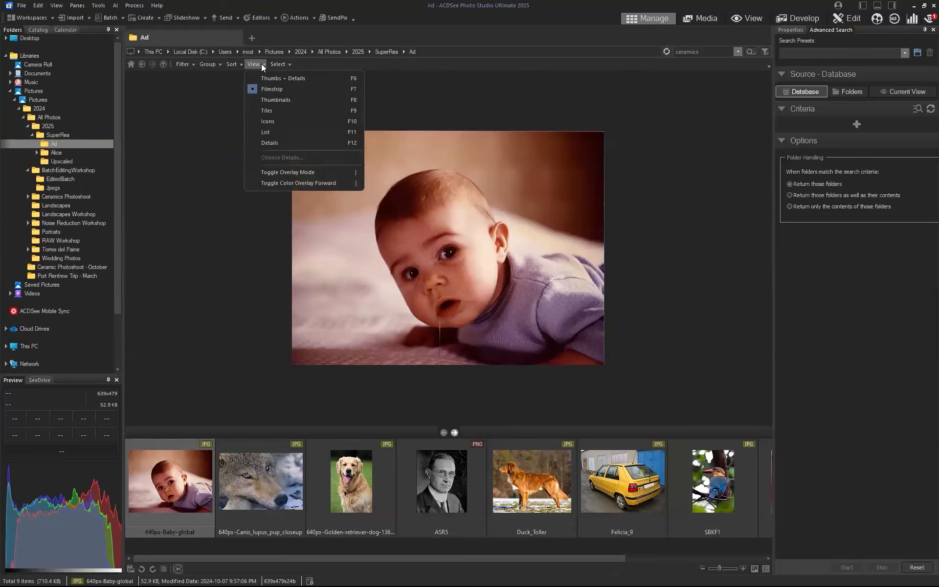
{"action": "left_click", "coordinate": [272, 100]}
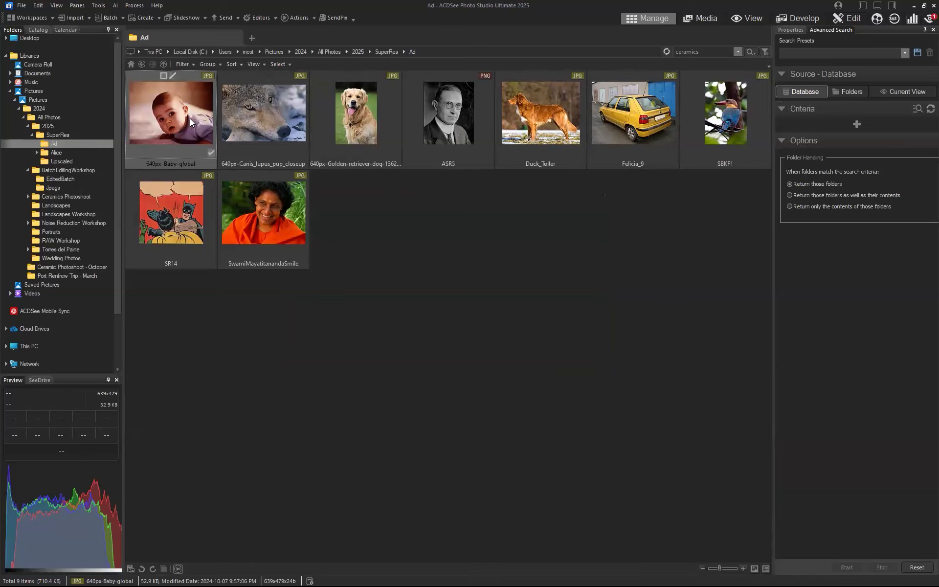
- Select all images in the Ad folder and open Batch AI Super-Resolution for them
{"action": "mouse_move", "coordinate": [272, 226]}
{"action": "key", "text": "ctrl+a"}
{"action": "right_click", "coordinate": [184, 121]}
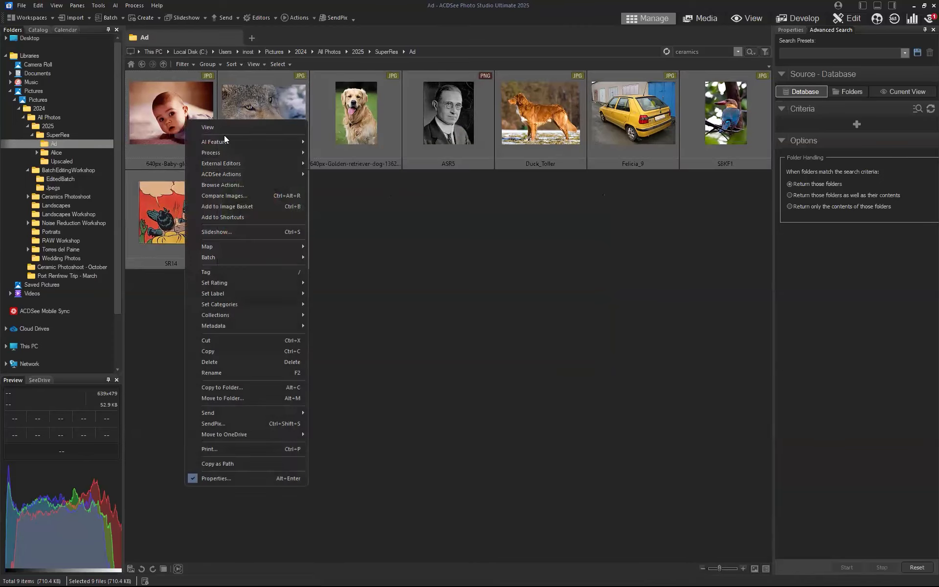
{"action": "mouse_move", "coordinate": [229, 141]}
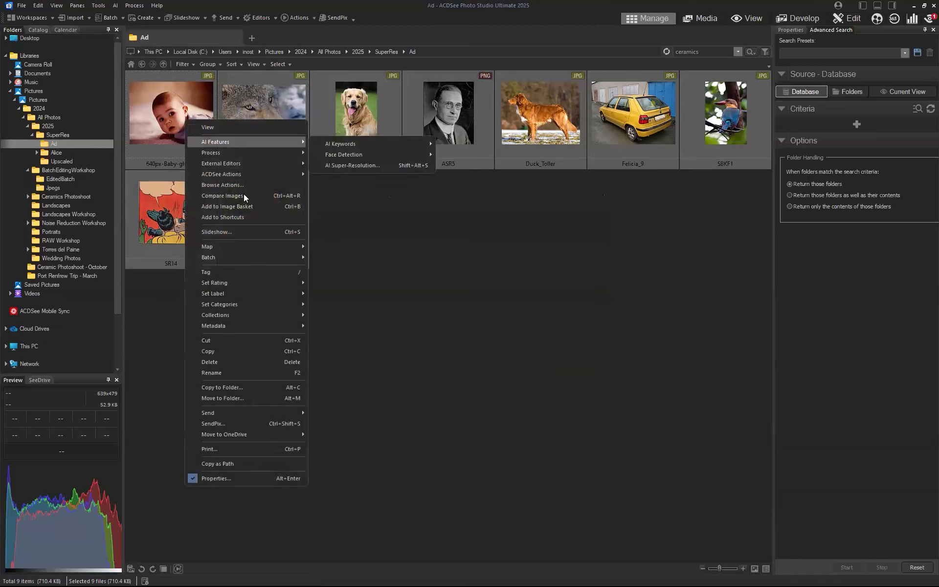
{"action": "mouse_move", "coordinate": [248, 260]}
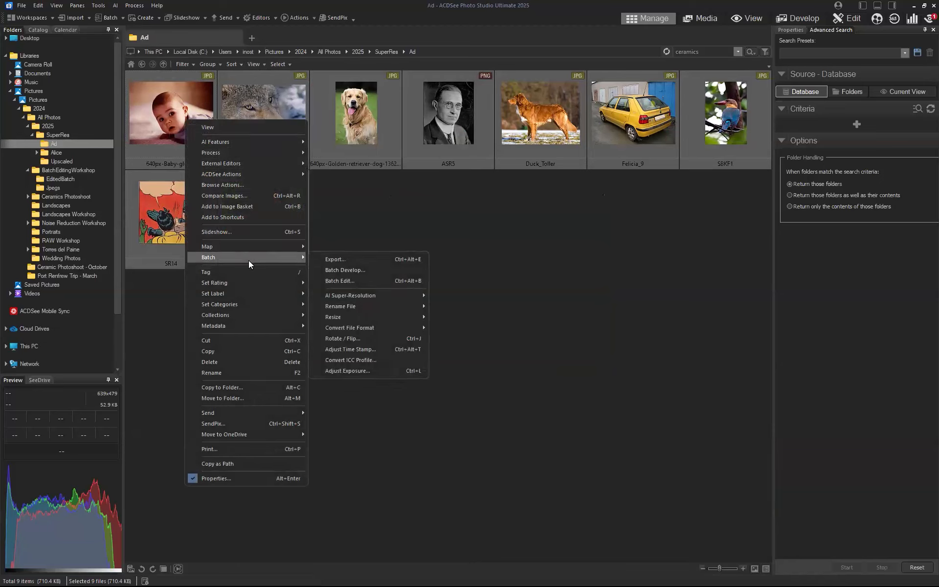
{"action": "mouse_move", "coordinate": [380, 295]}
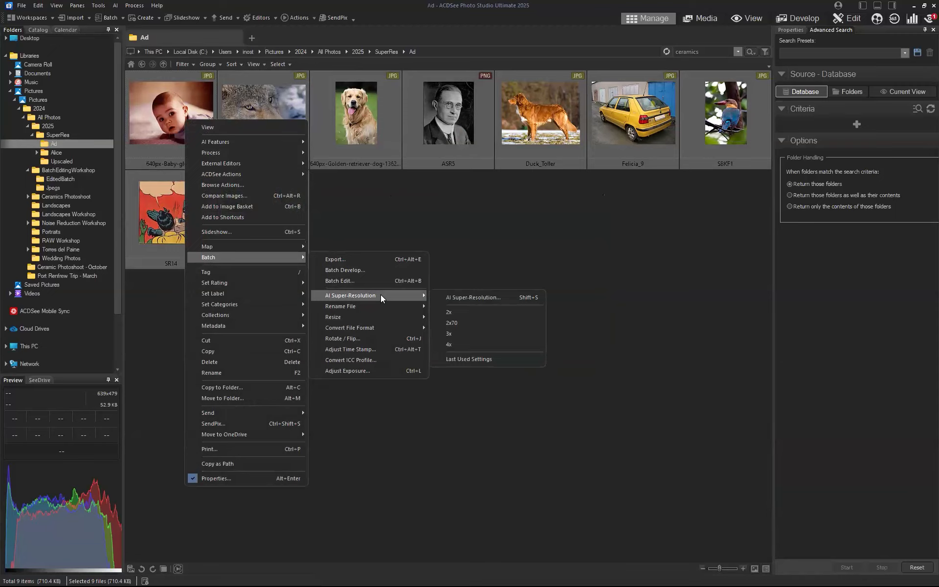
{"action": "left_click", "coordinate": [480, 300]}
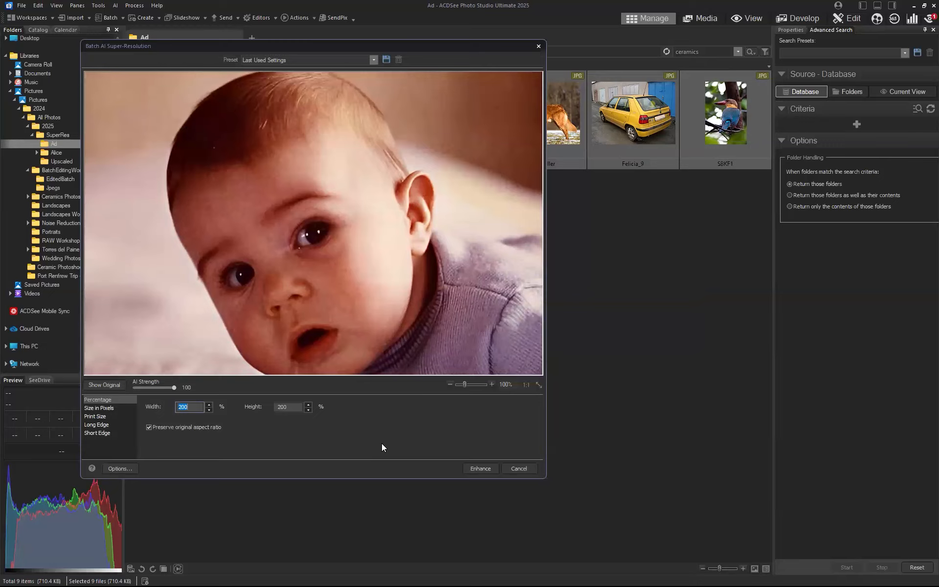
- Compare the enhanced preview of the baby's face with the original photo
{"action": "left_click_drag", "start_coordinate": [440, 321], "coordinate": [429, 293]}
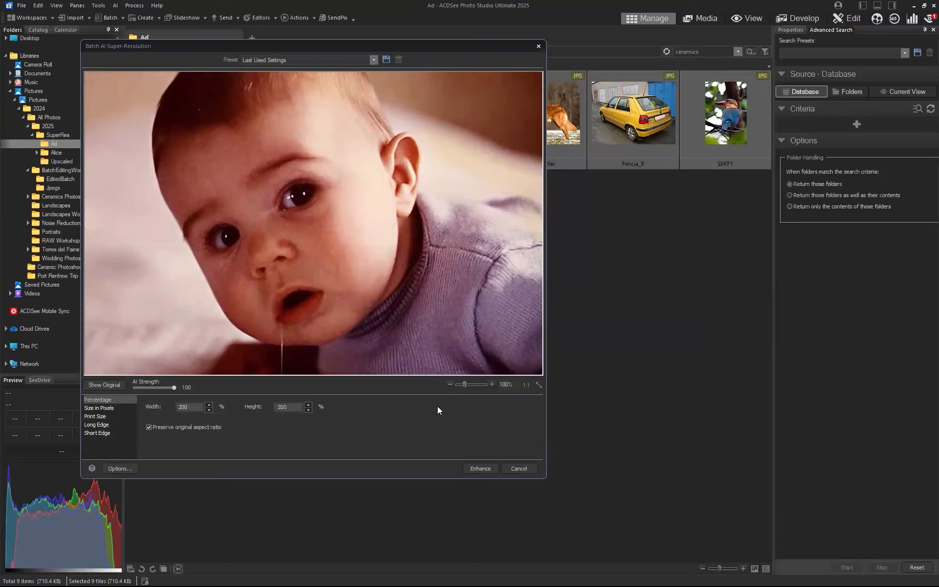
{"action": "left_click", "coordinate": [114, 386]}
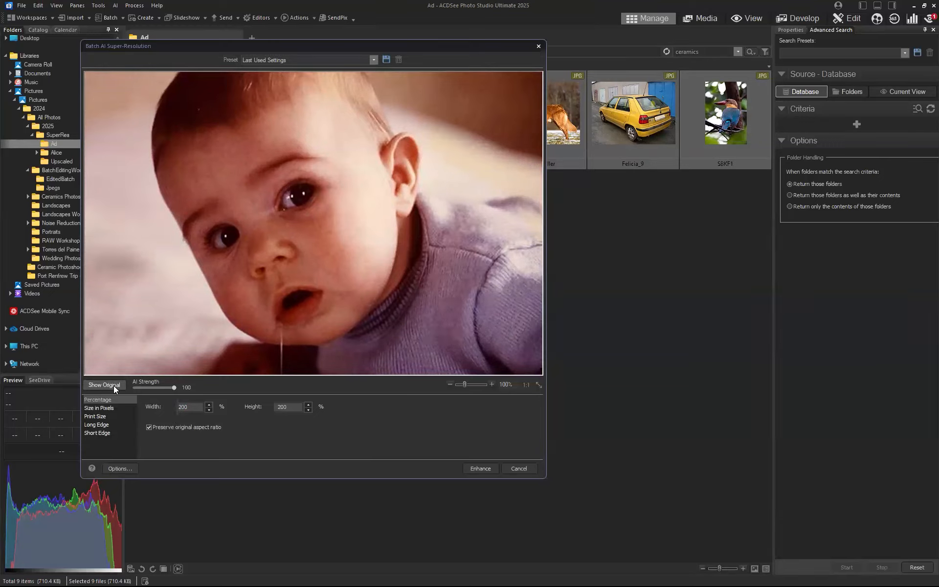
{"action": "left_click", "coordinate": [113, 385]}
{"action": "left_click", "coordinate": [114, 385]}
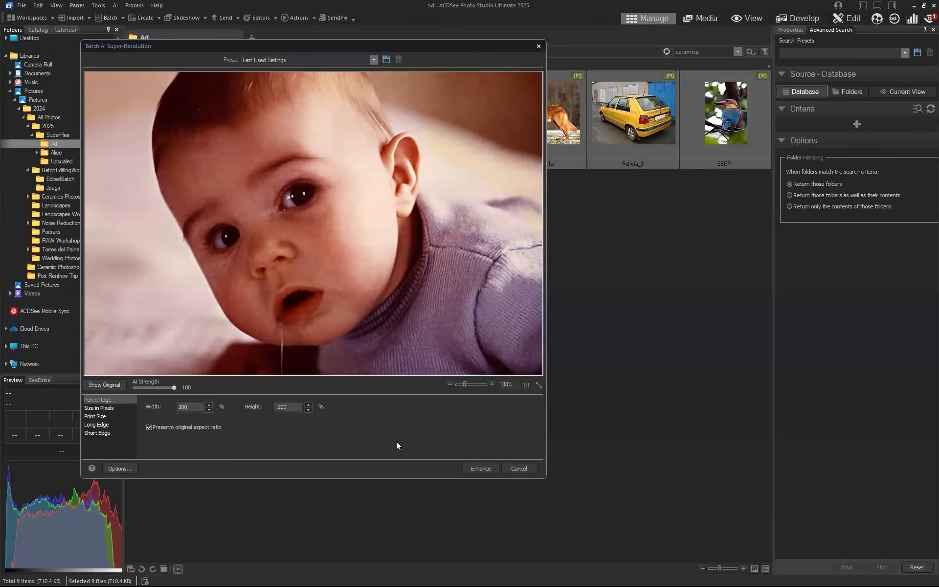
- Set the enlargement width to 400% and compare the baby's eyes with the original
{"action": "left_click_drag", "start_coordinate": [198, 407], "coordinate": [163, 415]}
{"action": "type", "text": "400"}
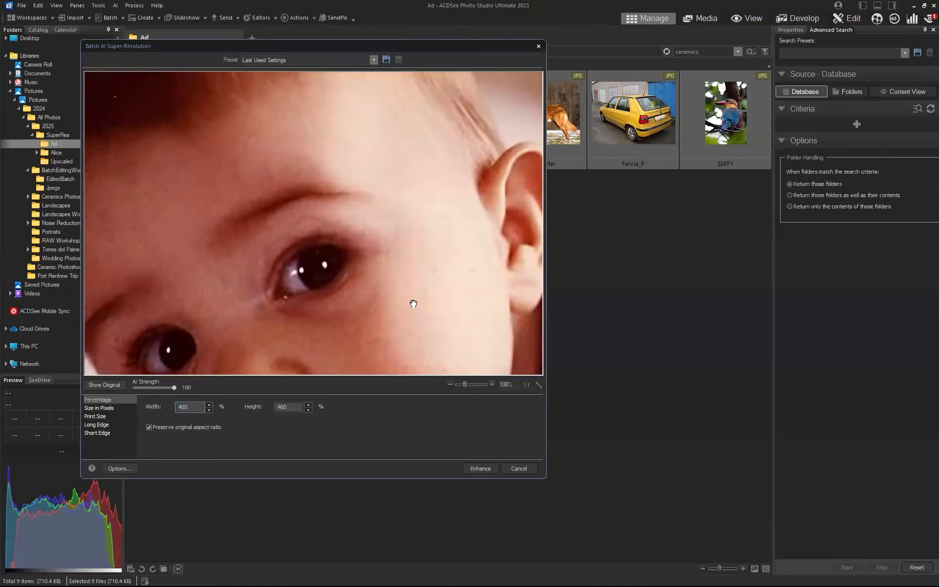
{"action": "left_click_drag", "start_coordinate": [413, 304], "coordinate": [440, 273]}
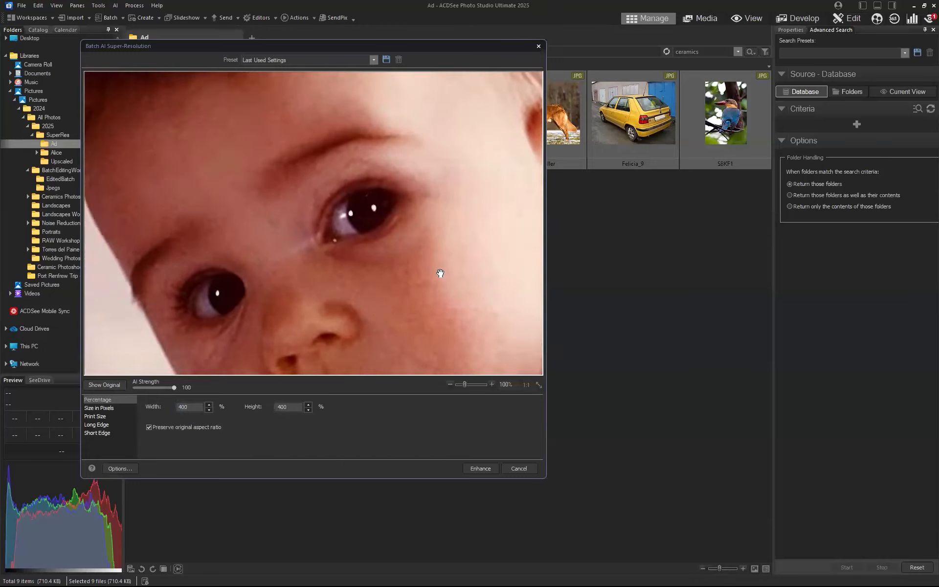
{"action": "left_click", "coordinate": [104, 385]}
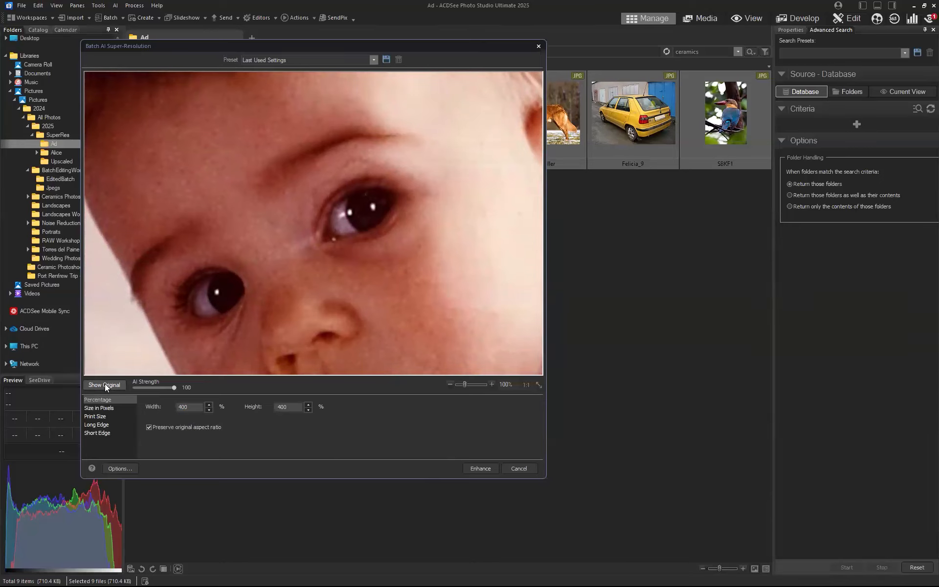
{"action": "left_click", "coordinate": [105, 384]}
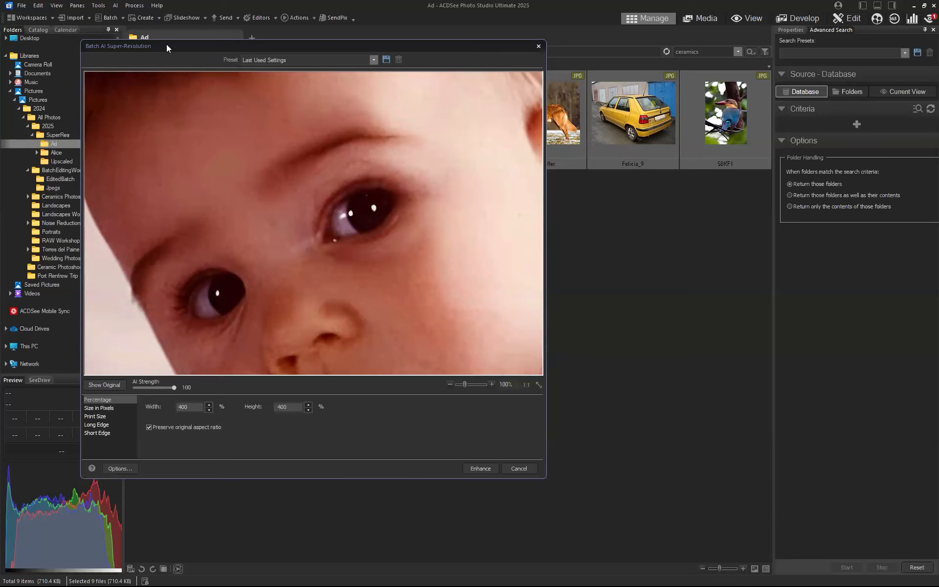
- Try lower AI Strength values, return the strength to 100 and enhance all selected images
{"action": "left_click_drag", "start_coordinate": [166, 47], "coordinate": [317, 141]}
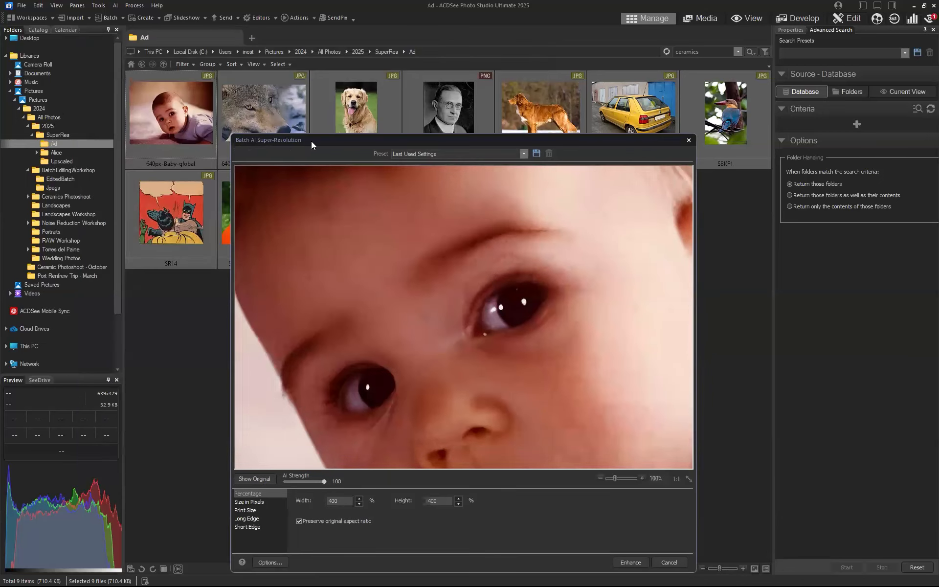
{"action": "left_click_drag", "start_coordinate": [464, 141], "coordinate": [348, 65]}
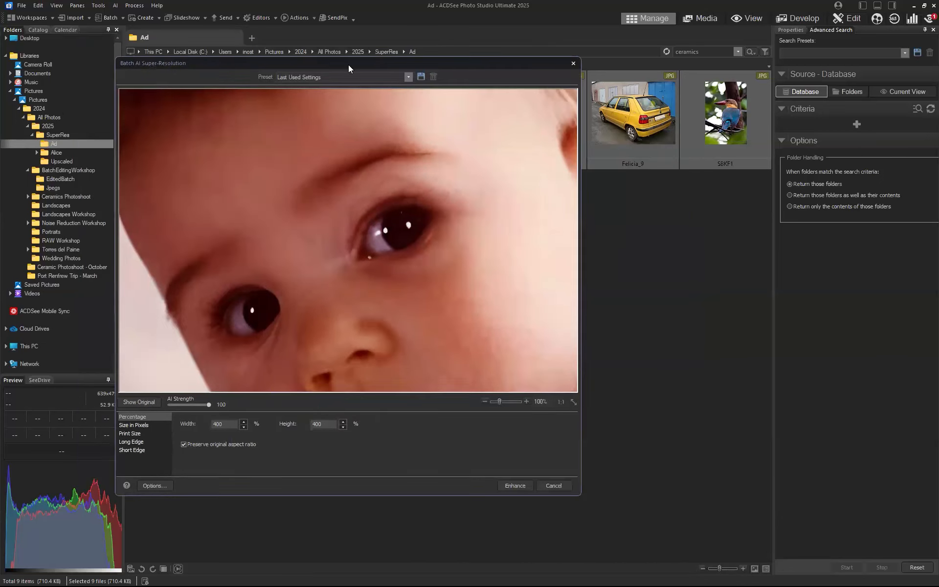
{"action": "left_click_drag", "start_coordinate": [260, 69], "coordinate": [280, 216]}
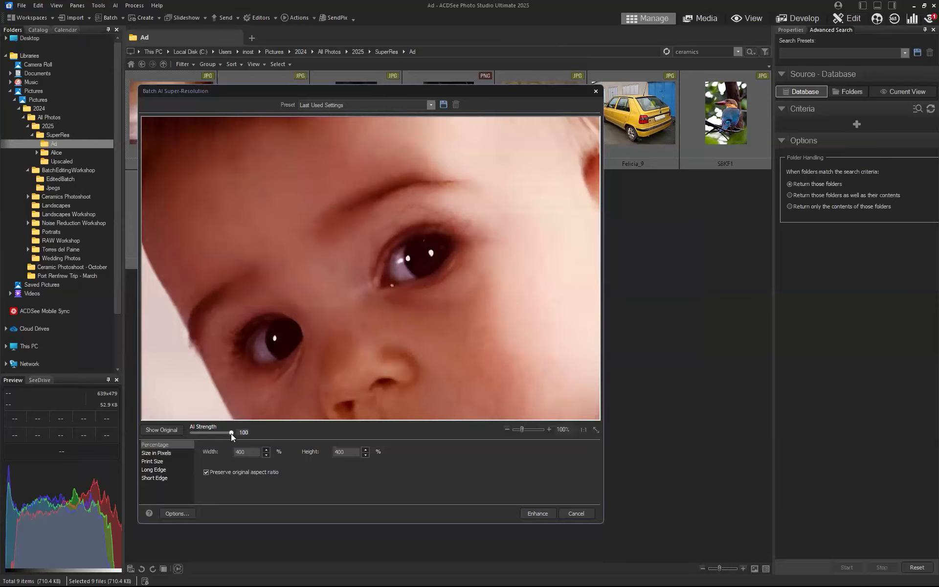
{"action": "left_click", "coordinate": [209, 433]}
{"action": "left_click_drag", "start_coordinate": [231, 433], "coordinate": [225, 435]}
{"action": "left_click_drag", "start_coordinate": [220, 434], "coordinate": [221, 435]}
{"action": "left_click", "coordinate": [159, 433]}
{"action": "left_click", "coordinate": [159, 432]}
{"action": "left_click_drag", "start_coordinate": [223, 431], "coordinate": [233, 432]}
{"action": "left_click", "coordinate": [538, 513]}
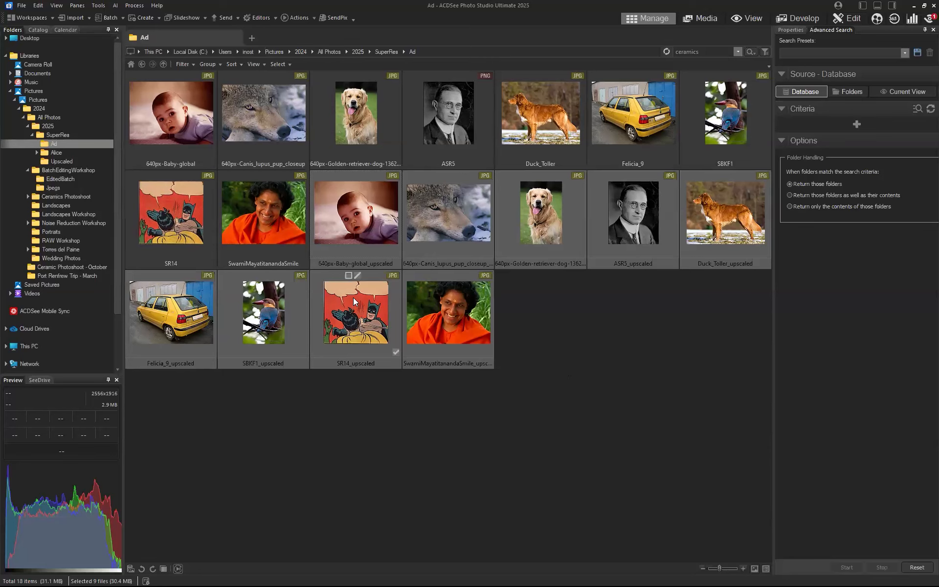
- Select the original SR14 comic image and open AI Super-Resolution for it
{"action": "left_click", "coordinate": [381, 336]}
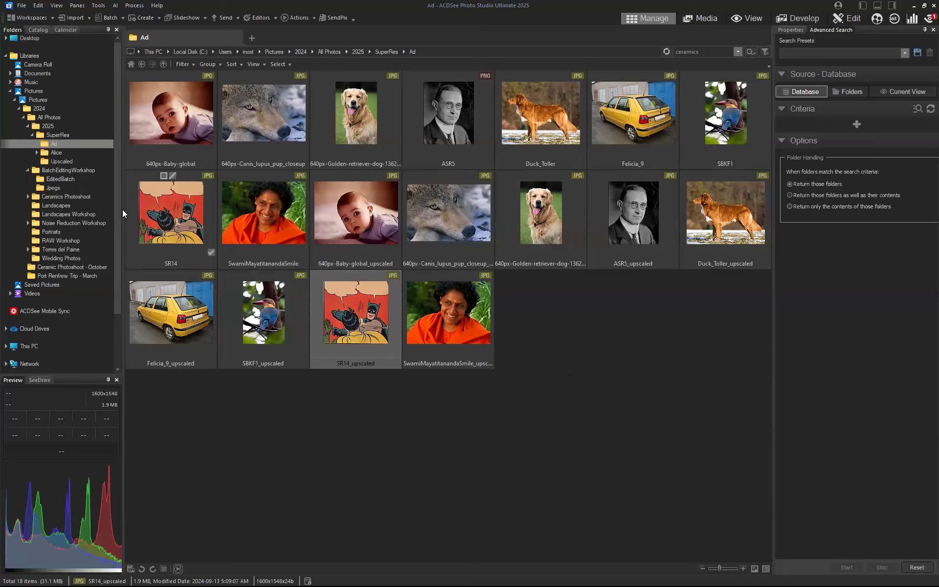
{"action": "left_click", "coordinate": [158, 194]}
{"action": "right_click", "coordinate": [158, 195]}
{"action": "mouse_move", "coordinate": [188, 216]}
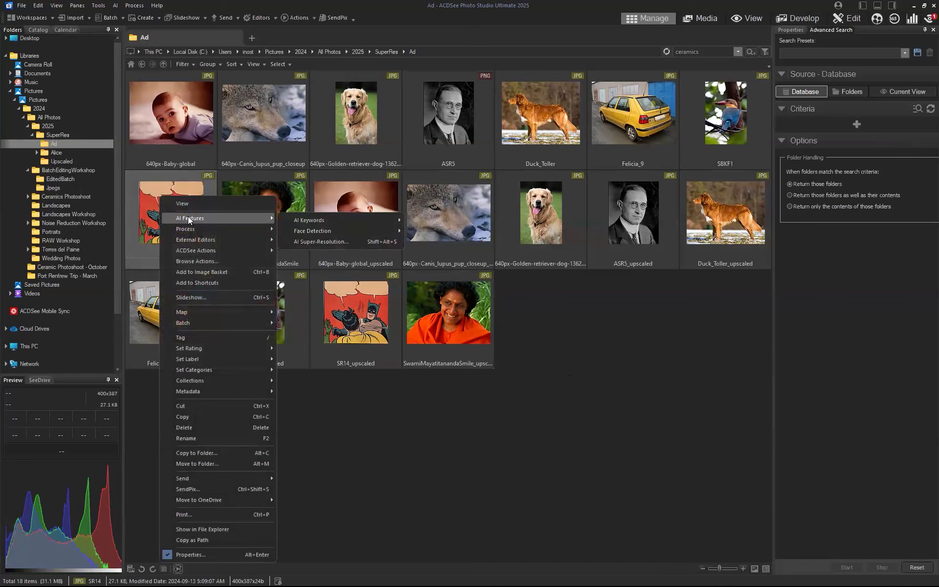
{"action": "left_click", "coordinate": [170, 193]}
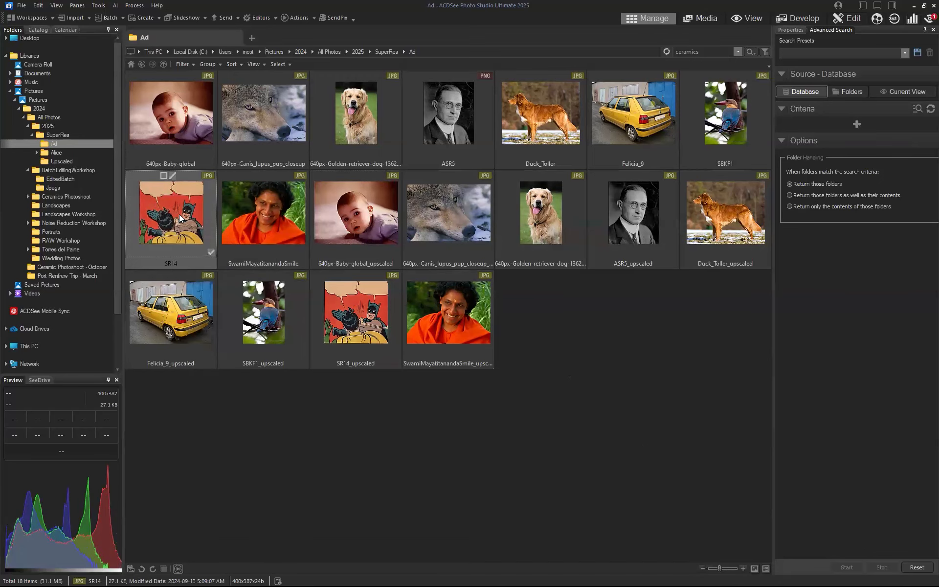
{"action": "right_click", "coordinate": [179, 214]}
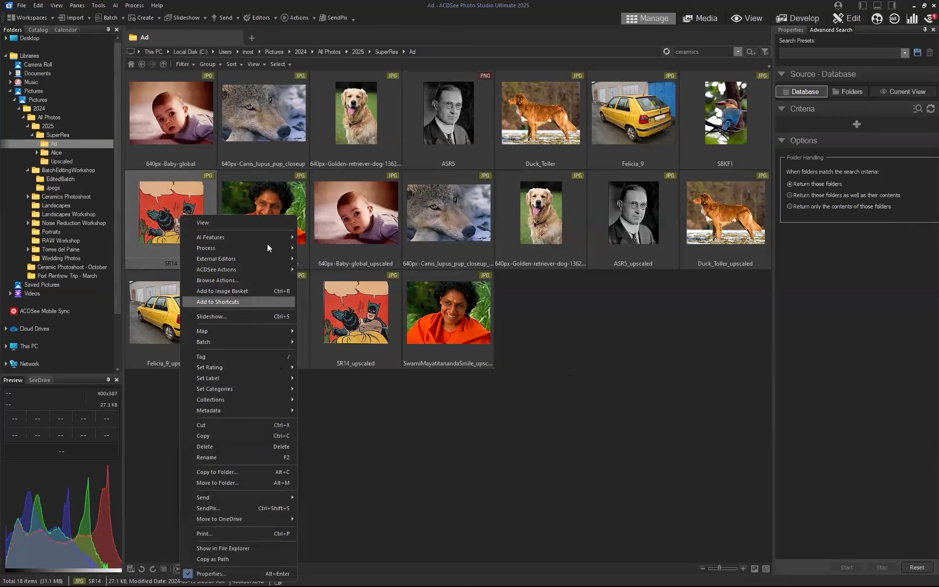
{"action": "mouse_move", "coordinate": [266, 238]}
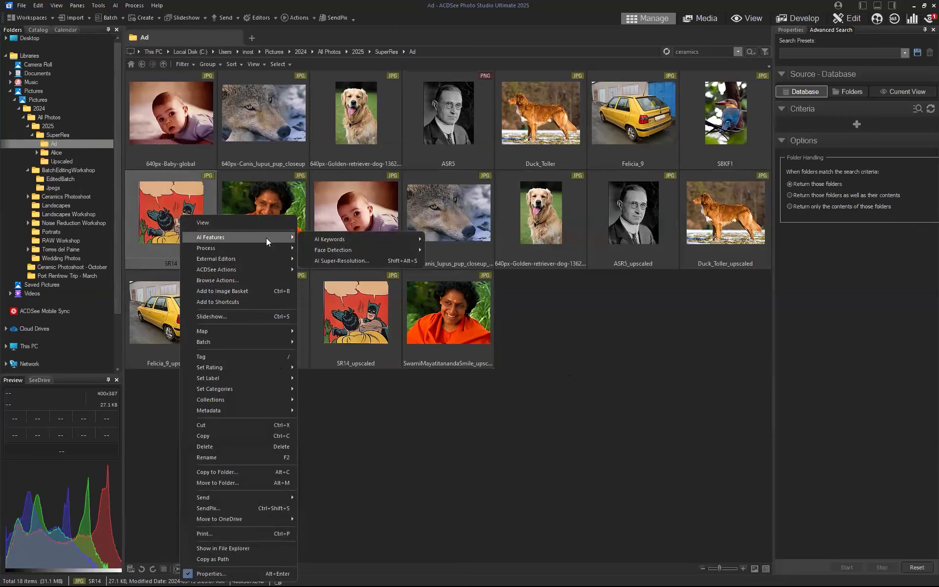
{"action": "left_click", "coordinate": [354, 261]}
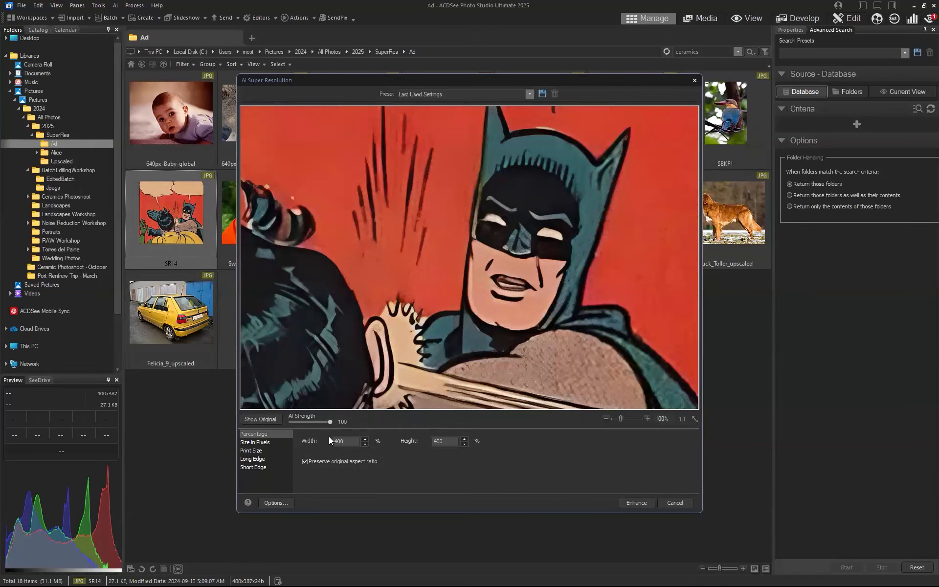
- Try a 100% width with reduced AI Strength on SR14, compare it with the original, and cancel the enhancement
{"action": "left_click_drag", "start_coordinate": [345, 441], "coordinate": [317, 439]}
{"action": "type", "text": "100"}
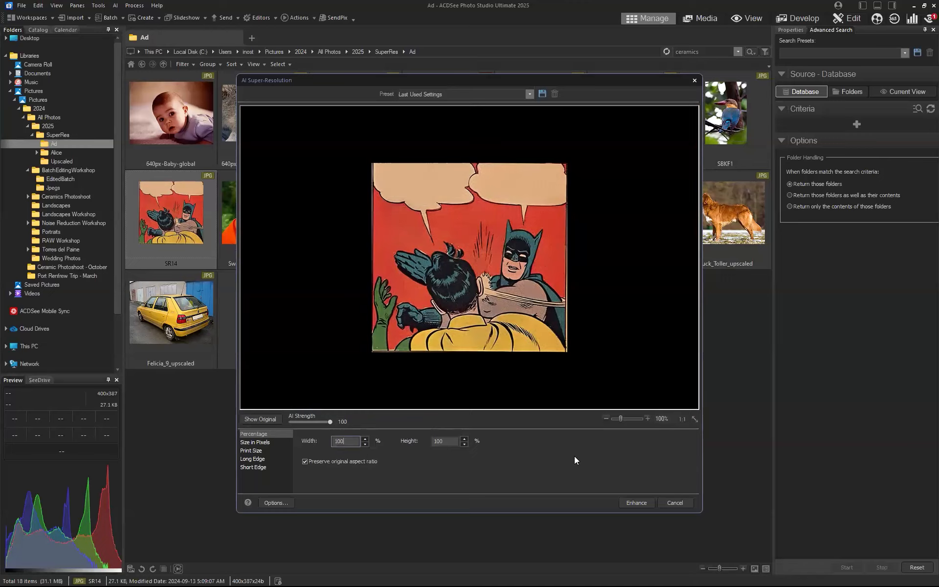
{"action": "left_click", "coordinate": [269, 419]}
{"action": "left_click_drag", "start_coordinate": [319, 421], "coordinate": [318, 421]}
{"action": "left_click", "coordinate": [674, 503]}
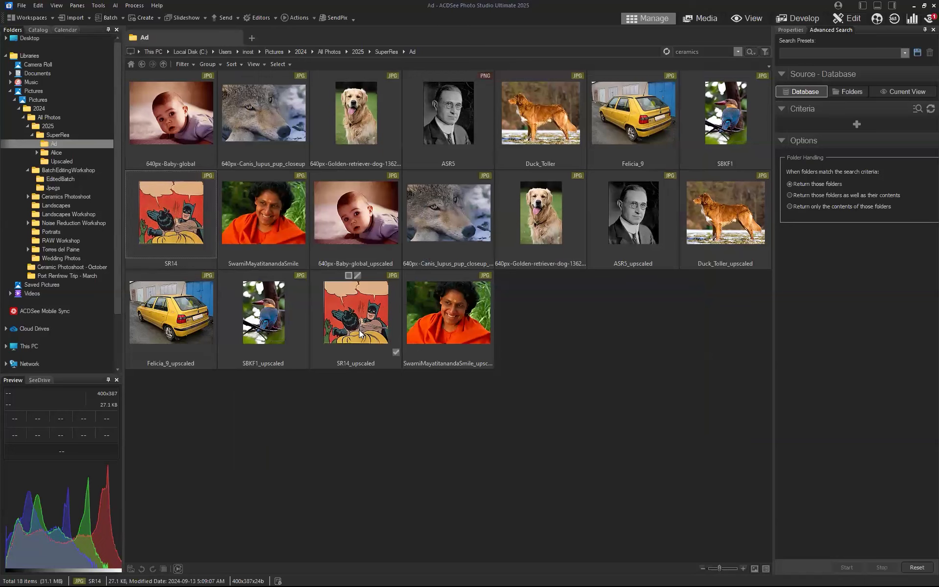
- Return to the BatchEditingWorkshop folder and review the batch commands available for the RAW file CeramicPortraits1
{"action": "left_click", "coordinate": [359, 333]}
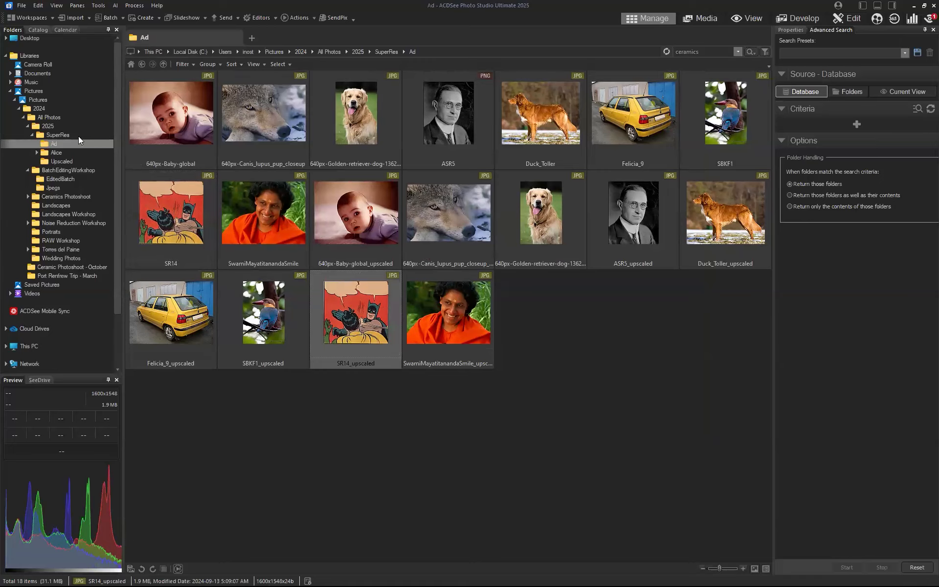
{"action": "left_click", "coordinate": [72, 170]}
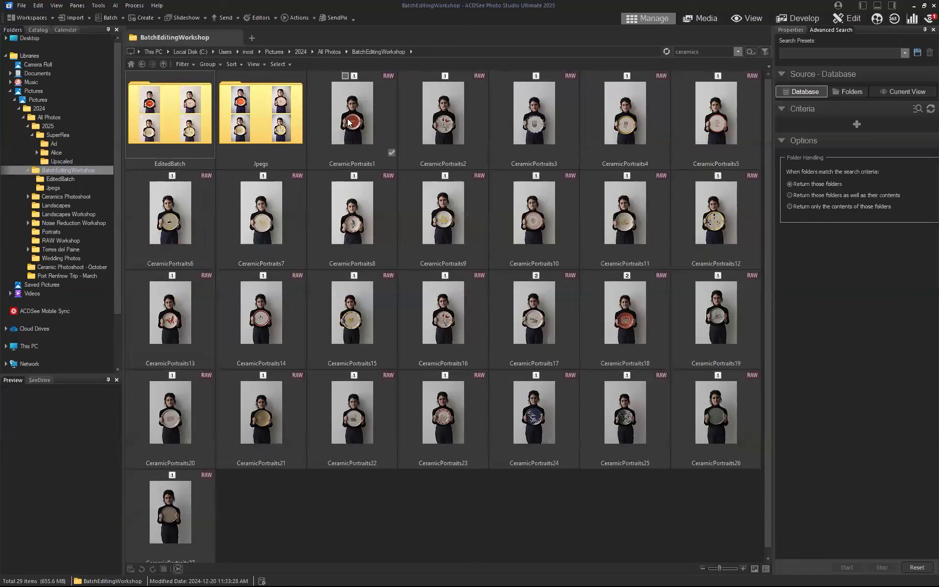
{"action": "left_click", "coordinate": [122, 14]}
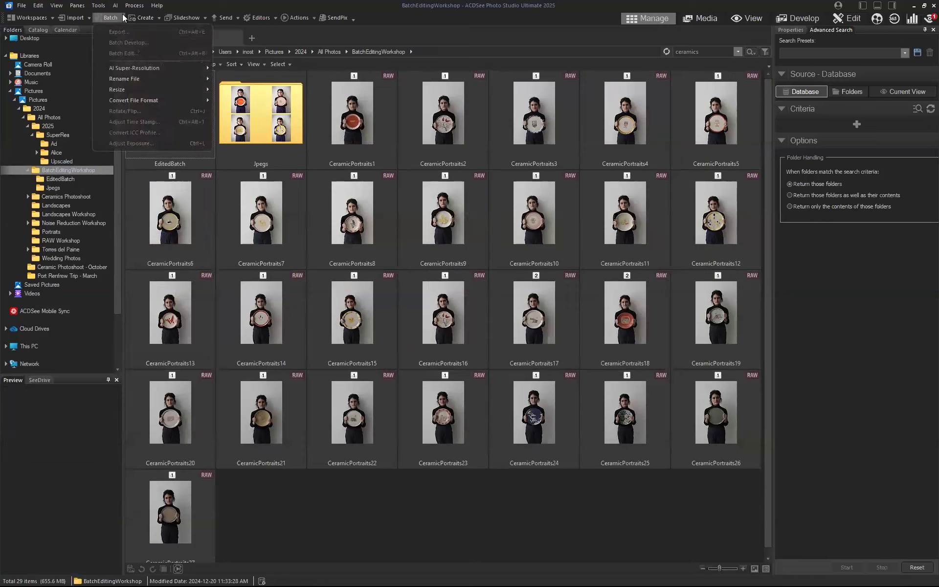
{"action": "left_click", "coordinate": [391, 125]}
{"action": "left_click", "coordinate": [125, 18]}
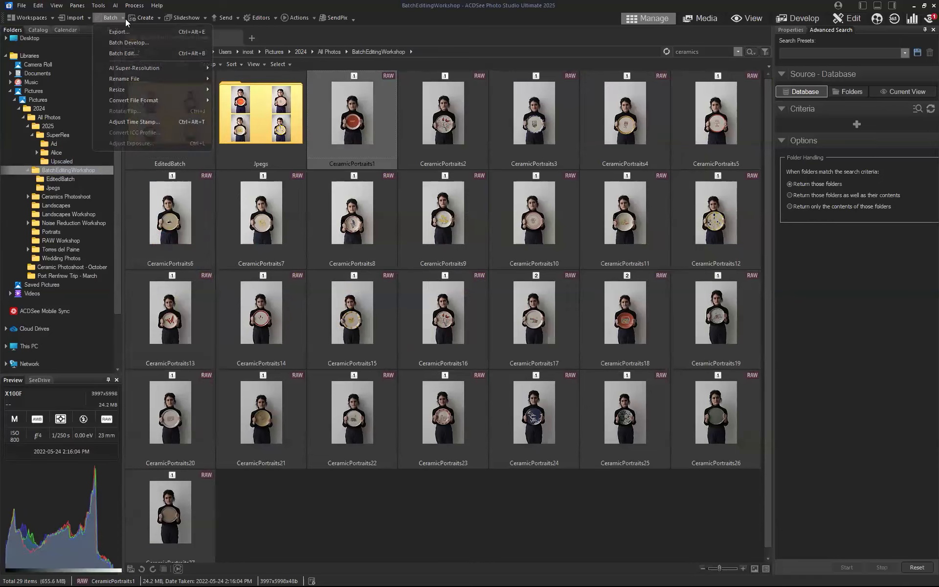
{"action": "left_click", "coordinate": [121, 19]}
{"action": "left_click", "coordinate": [121, 18]}
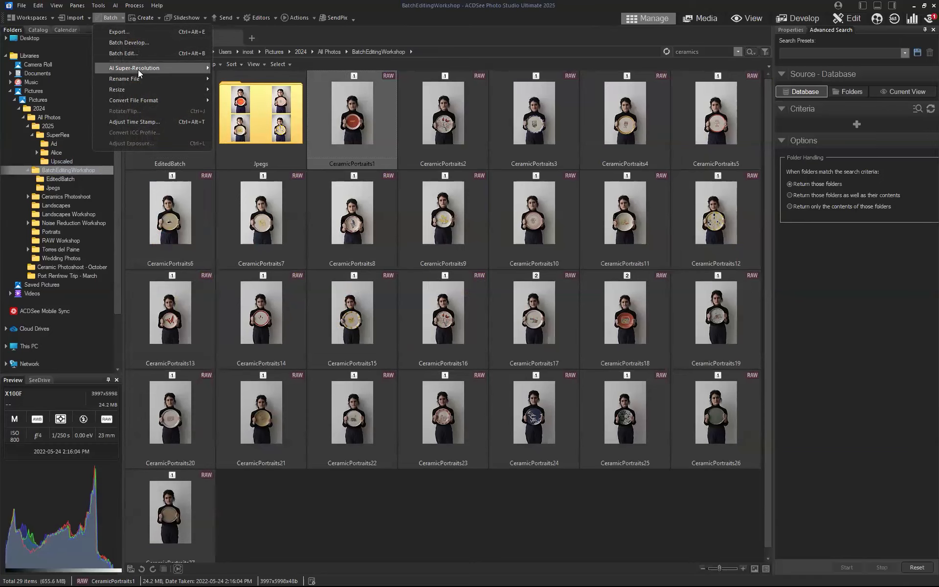
{"action": "mouse_move", "coordinate": [137, 70]}
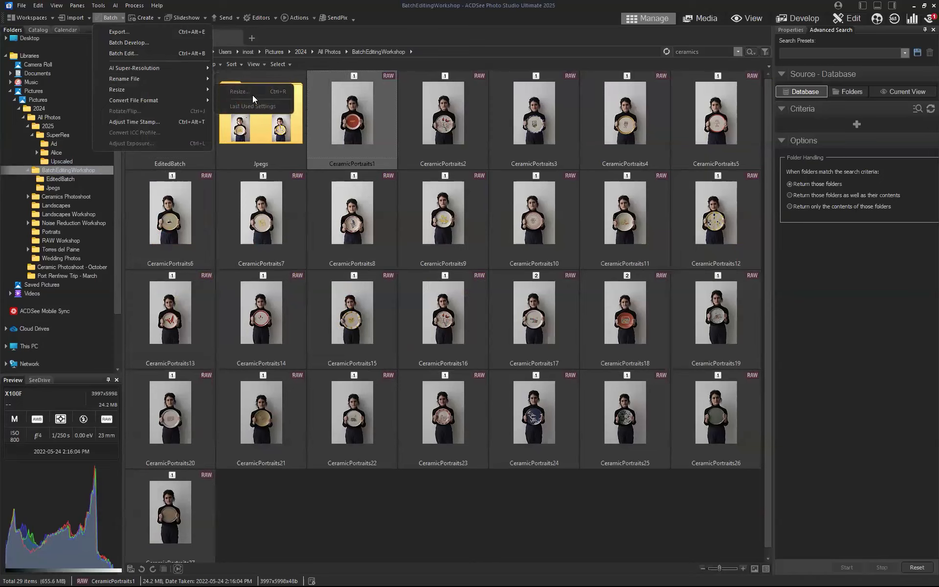
- Open the Jpegs subfolder, select all its images and view the batch Resize options available for them
{"action": "left_click", "coordinate": [284, 130]}
{"action": "double_click", "coordinate": [272, 126]}
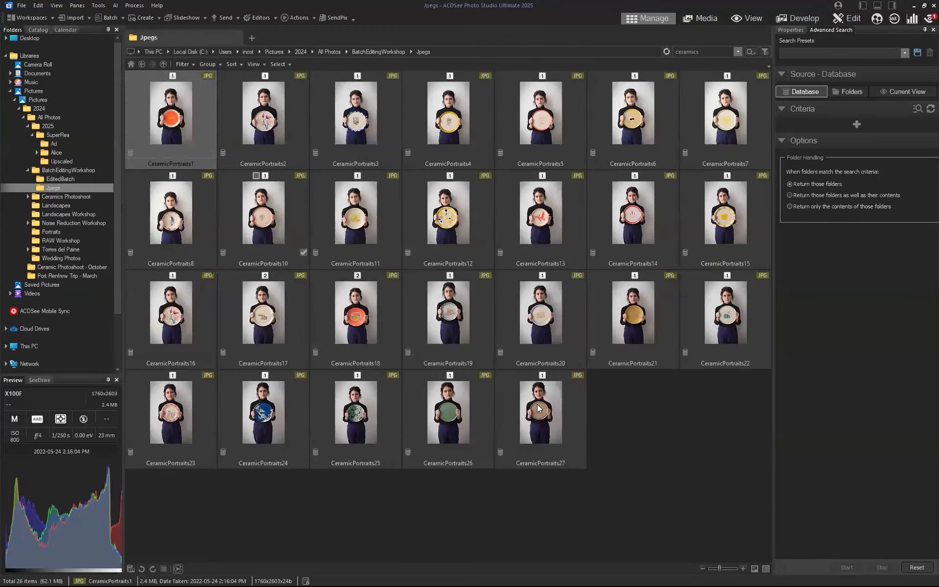
{"action": "key", "text": "ctrl+a"}
{"action": "left_click", "coordinate": [115, 21]}
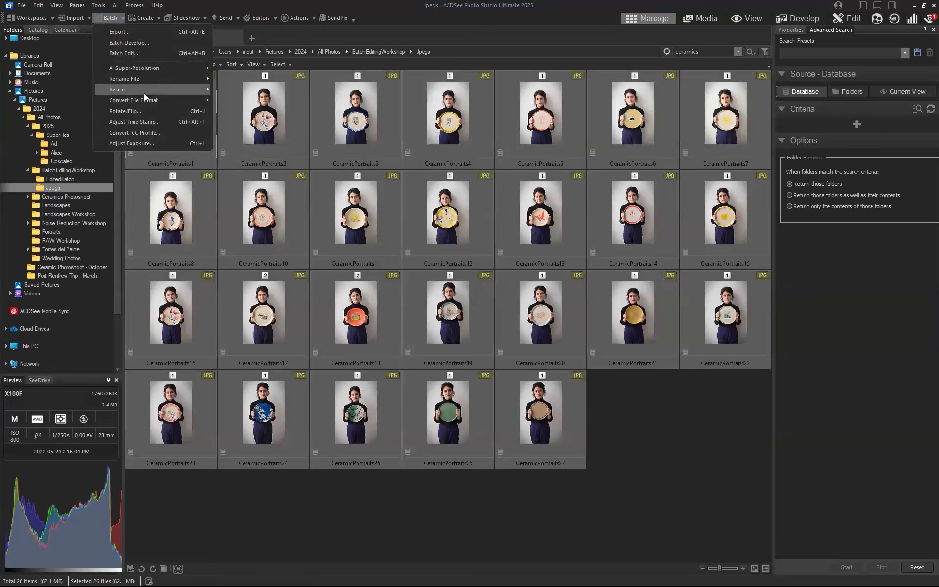
{"action": "mouse_move", "coordinate": [144, 91]}
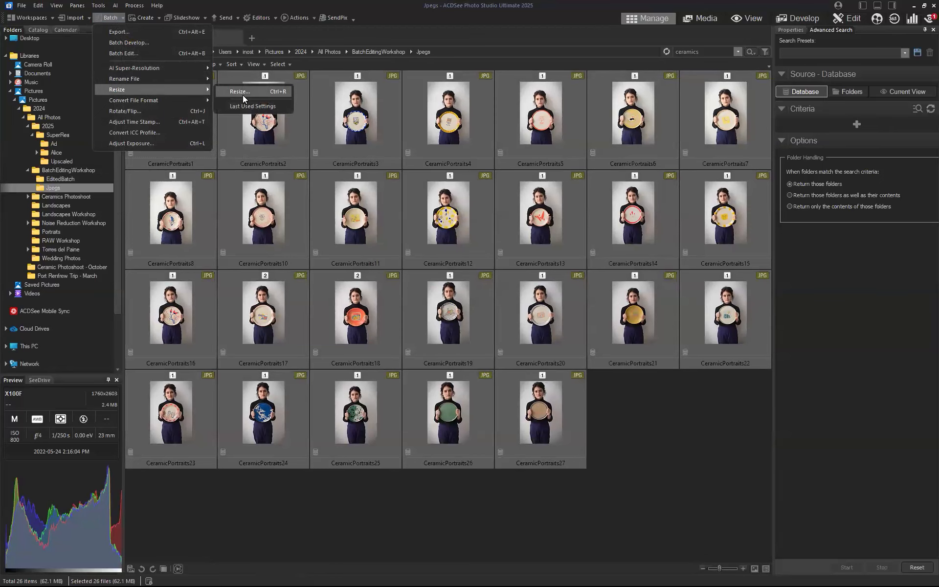
{"action": "left_click", "coordinate": [567, 427]}
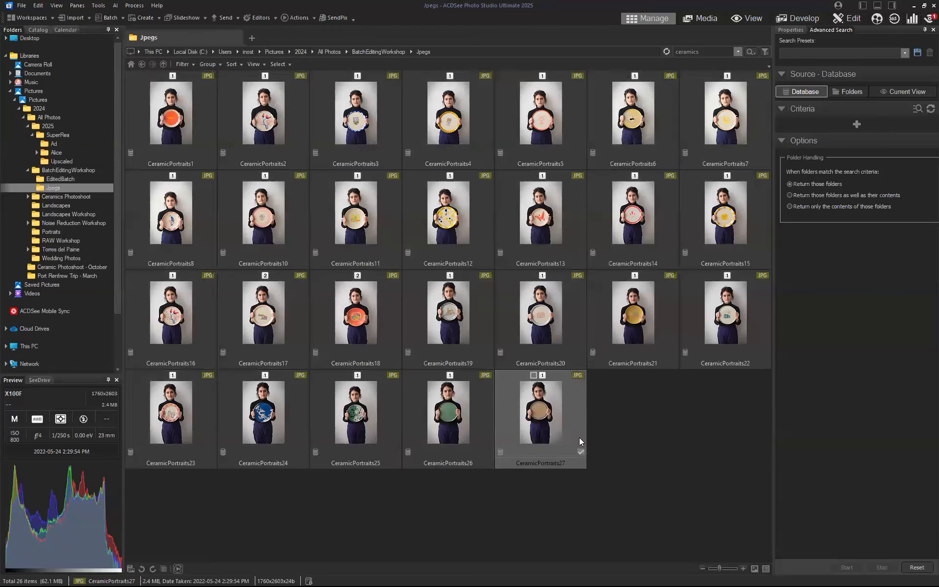
- Open batch Resize for all the JPEGs, review the pixel, percentage, print size, long edge and short edge modes, and cancel
{"action": "key", "text": "ctrl+a"}
{"action": "left_click", "coordinate": [109, 17]}
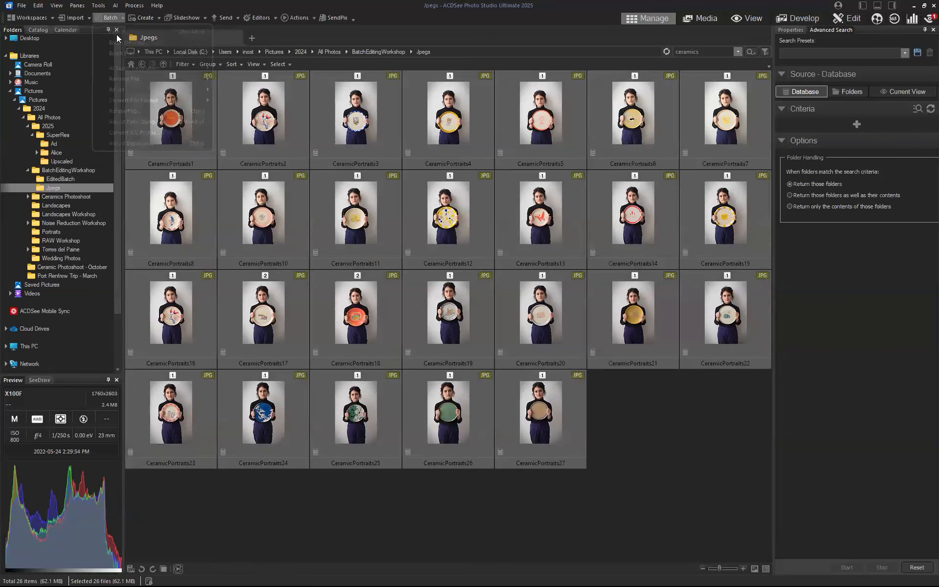
{"action": "mouse_move", "coordinate": [137, 87]}
{"action": "left_click", "coordinate": [251, 91]}
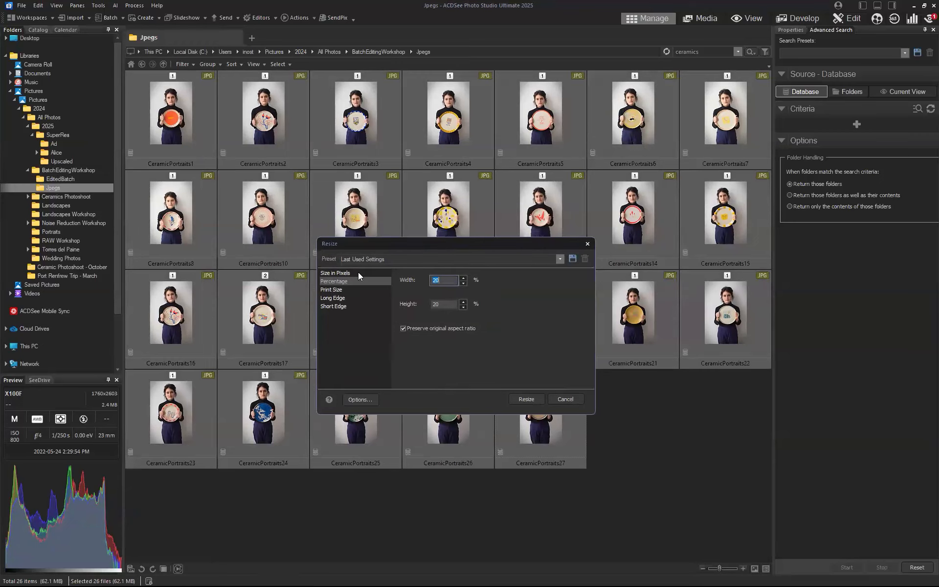
{"action": "left_click", "coordinate": [354, 274]}
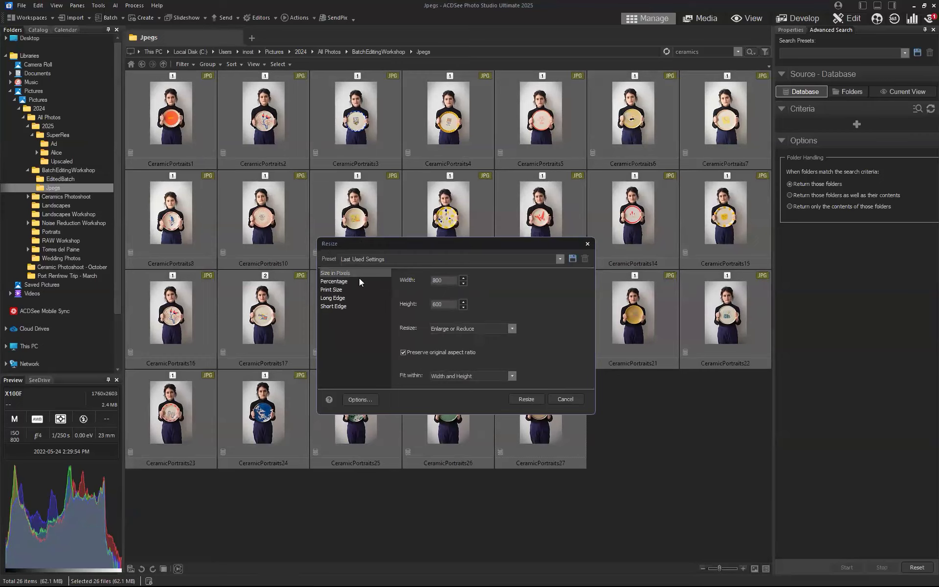
{"action": "left_click", "coordinate": [355, 280]}
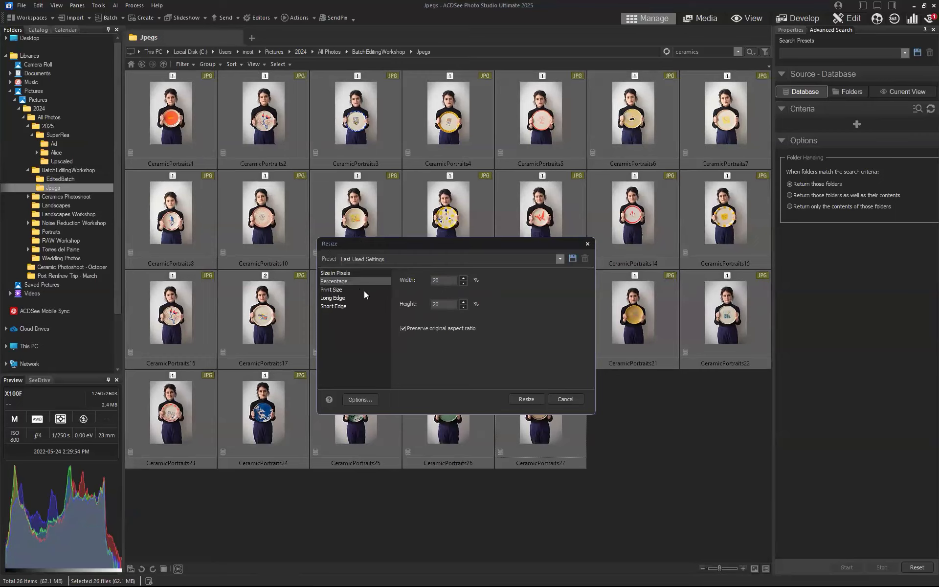
{"action": "left_click", "coordinate": [351, 290]}
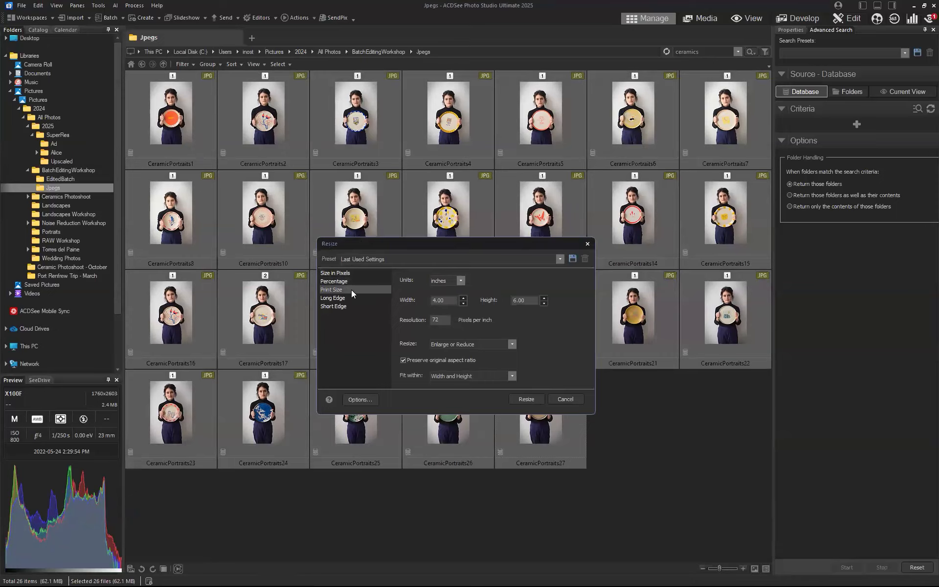
{"action": "left_click", "coordinate": [349, 298]}
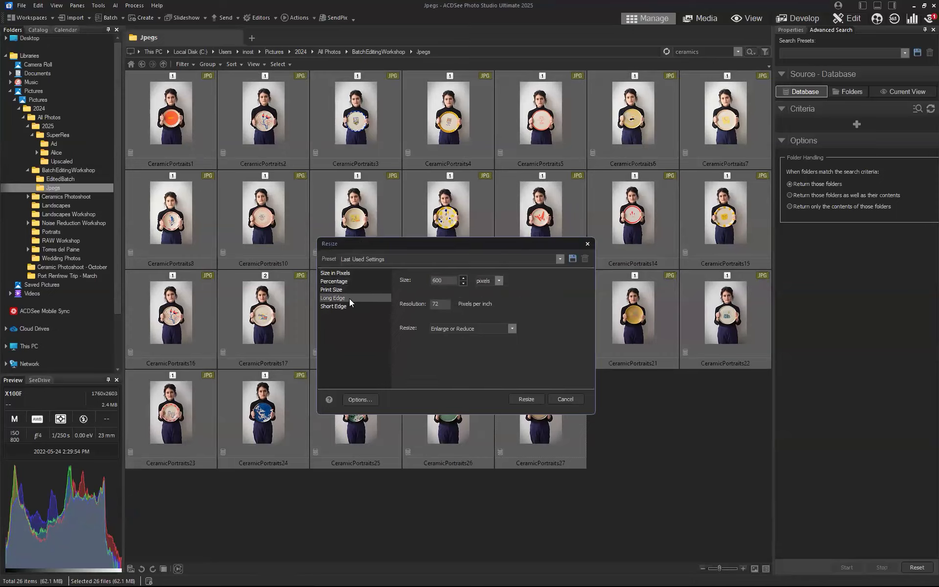
{"action": "left_click", "coordinate": [349, 305]}
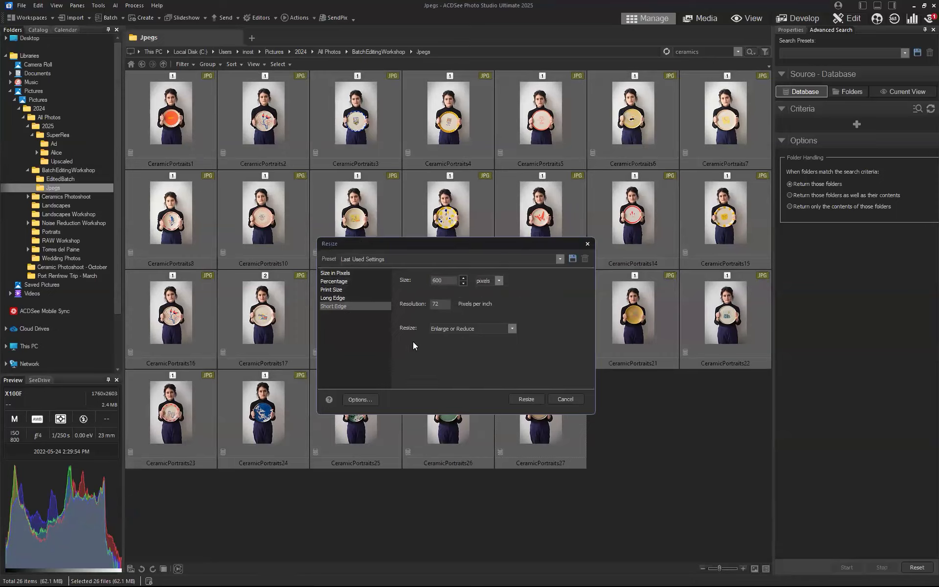
{"action": "left_click", "coordinate": [560, 399]}
- Review the remaining batch commands for the selected JPEGs, from Convert File Format to Convert ICC Profile, and clear the selection
{"action": "left_click", "coordinate": [112, 18]}
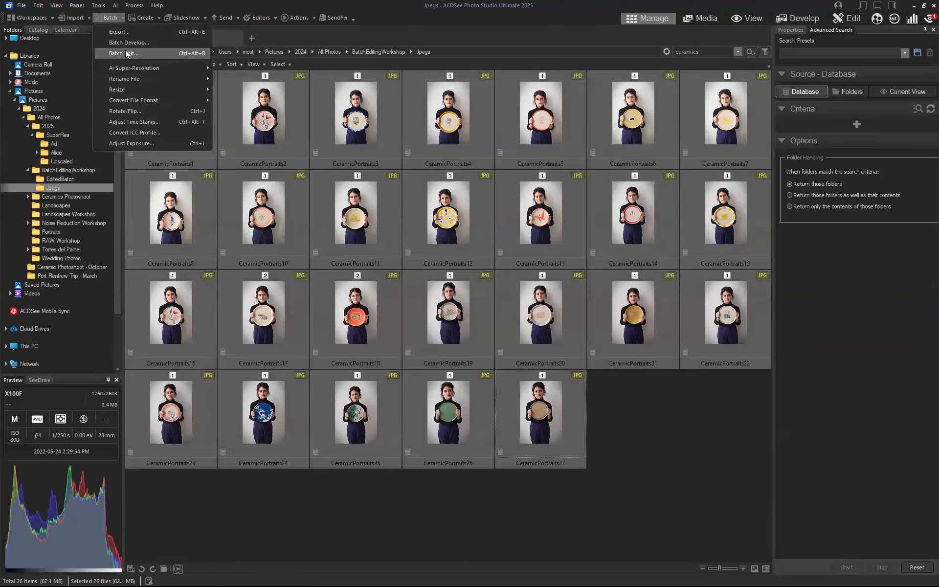
{"action": "mouse_move", "coordinate": [147, 104]}
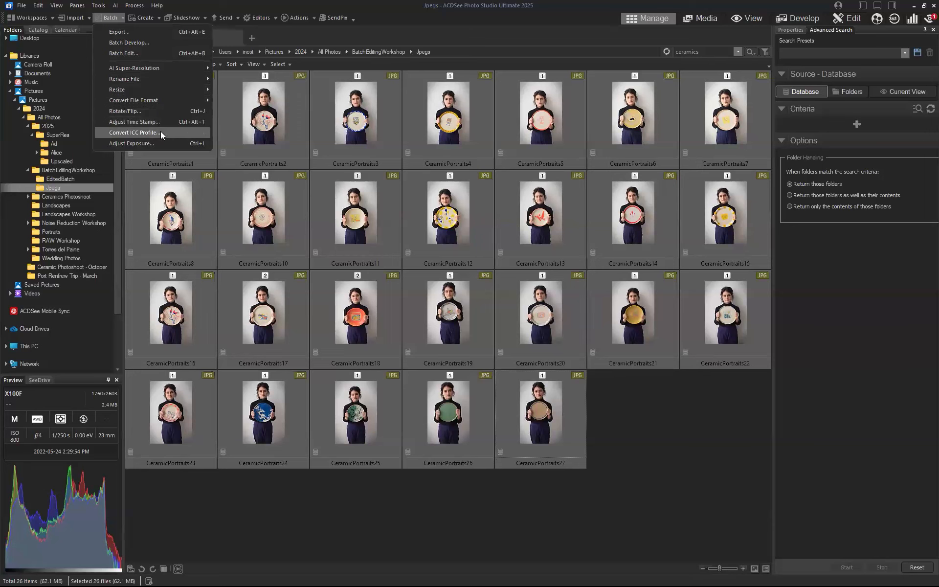
{"action": "left_click", "coordinate": [629, 413]}
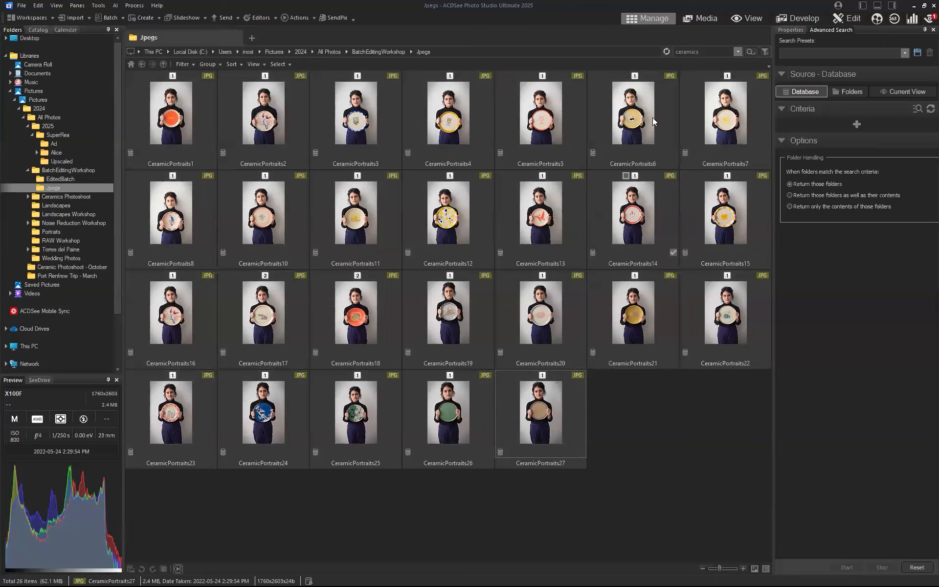
- Clear the search text, return to the BatchEditingWorkshop folder and select CeramicPortraits10
{"action": "left_click_drag", "start_coordinate": [706, 51], "coordinate": [663, 48]}
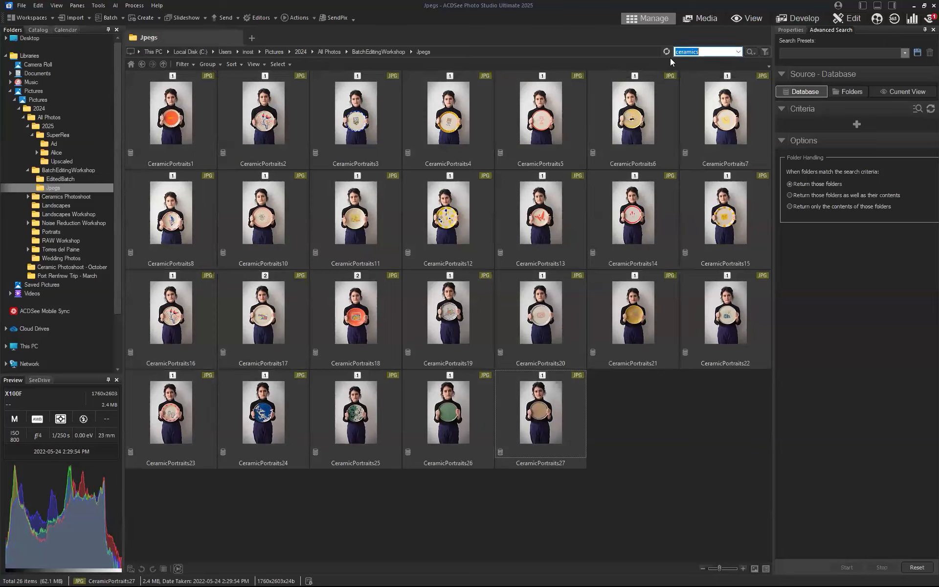
{"action": "key", "text": "BackSpace"}
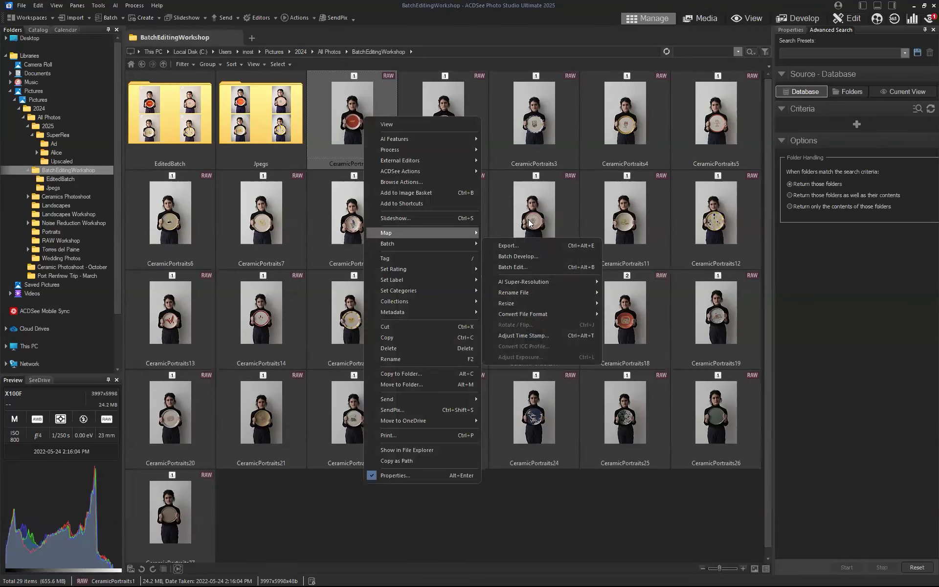
{"action": "left_click", "coordinate": [542, 209]}
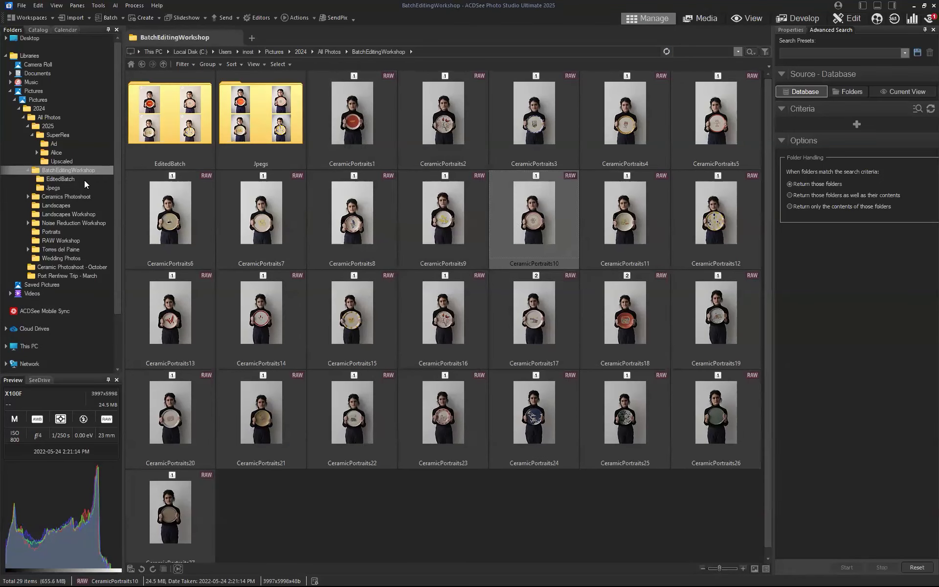
- Open the Landscapes Workshop folder and bring the RAW photo 08122023-1 into Develop mode
{"action": "left_click", "coordinate": [73, 213]}
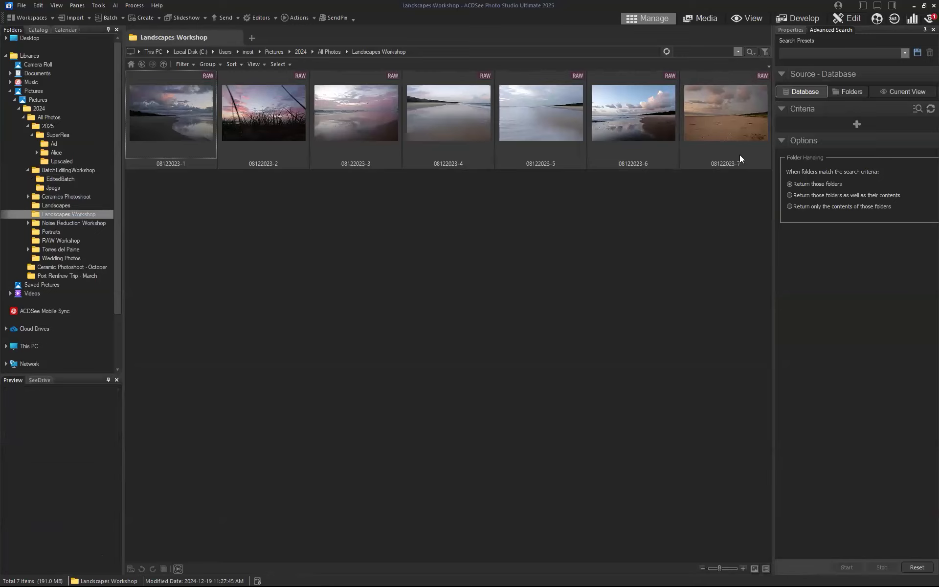
{"action": "left_click", "coordinate": [612, 210]}
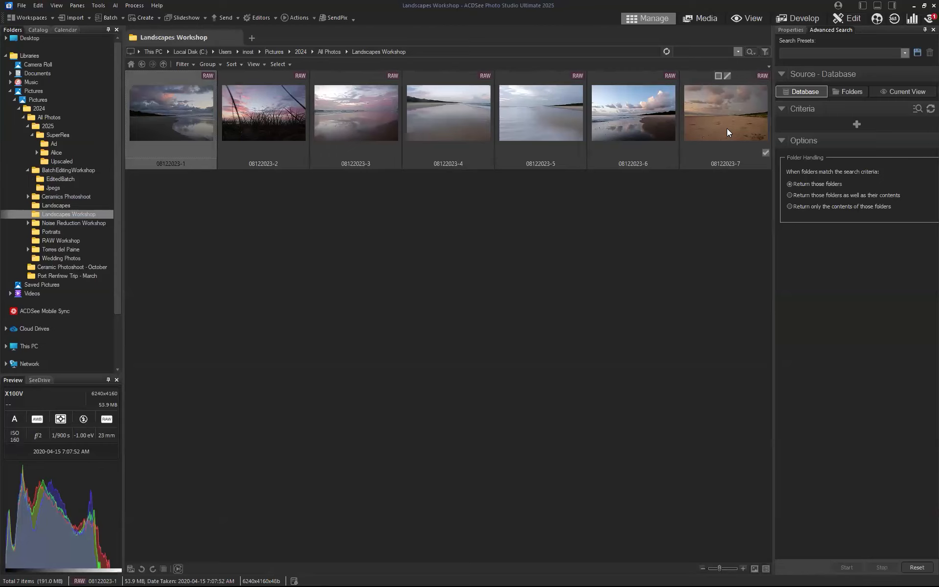
{"action": "key", "text": "ctrl+a"}
{"action": "left_click", "coordinate": [589, 218]}
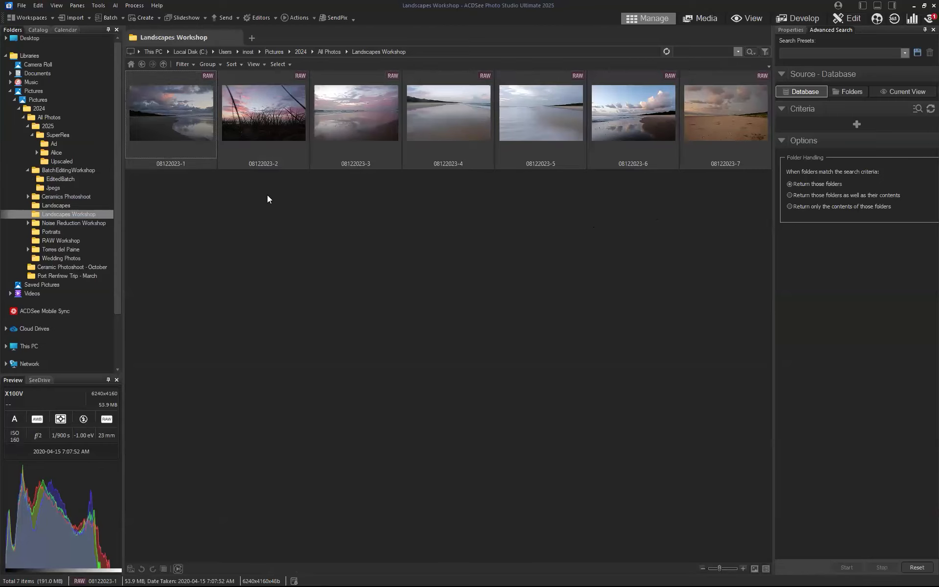
{"action": "left_click", "coordinate": [183, 127]}
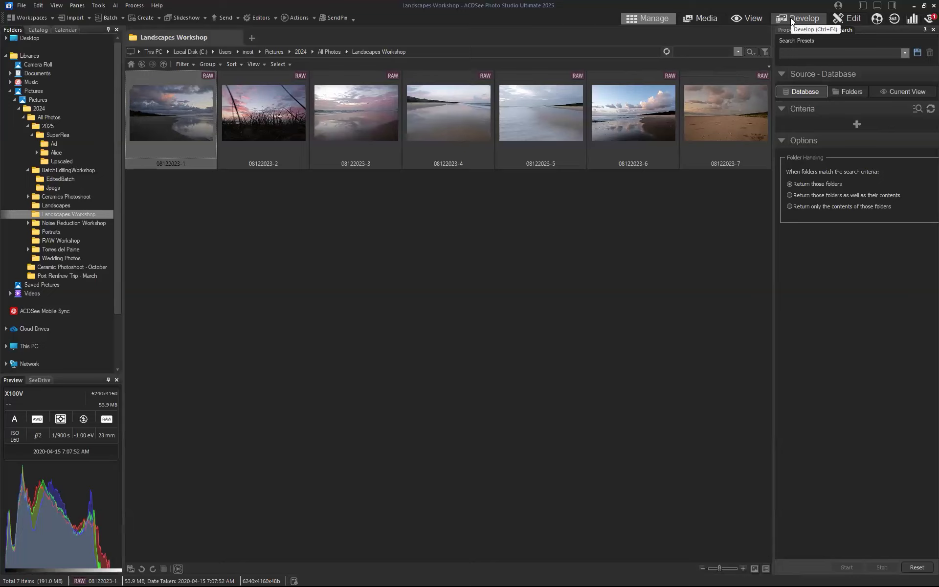
{"action": "left_click", "coordinate": [791, 17]}
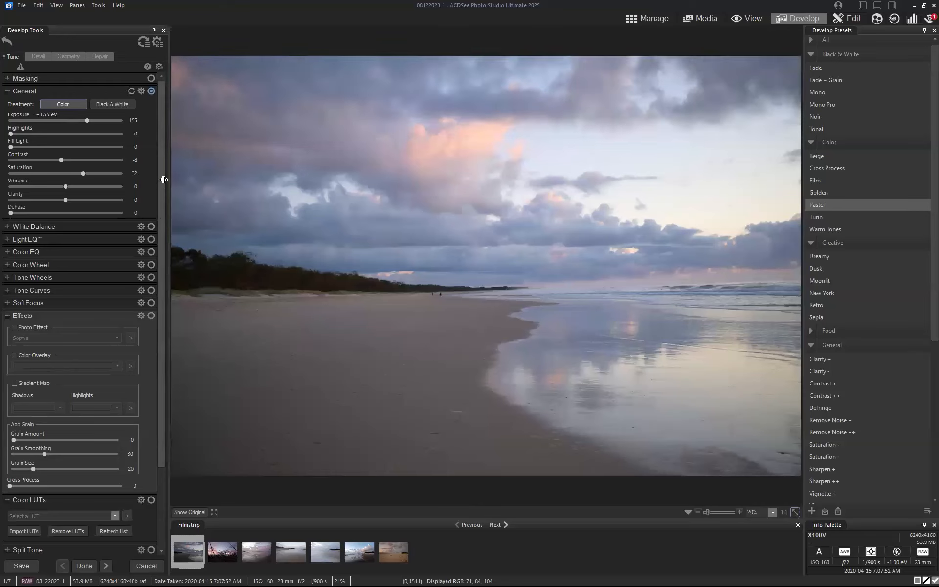
- Set the photo's Saturation to 36 and Grain Amount to 17, and compare the result with the original
{"action": "left_click_drag", "start_coordinate": [88, 175], "coordinate": [86, 173]}
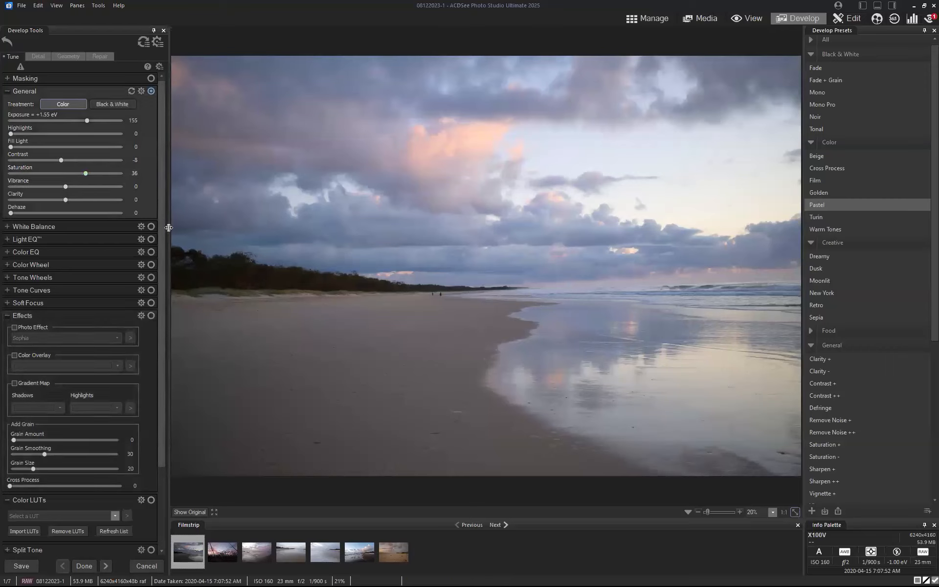
{"action": "left_click_drag", "start_coordinate": [163, 225], "coordinate": [162, 291]}
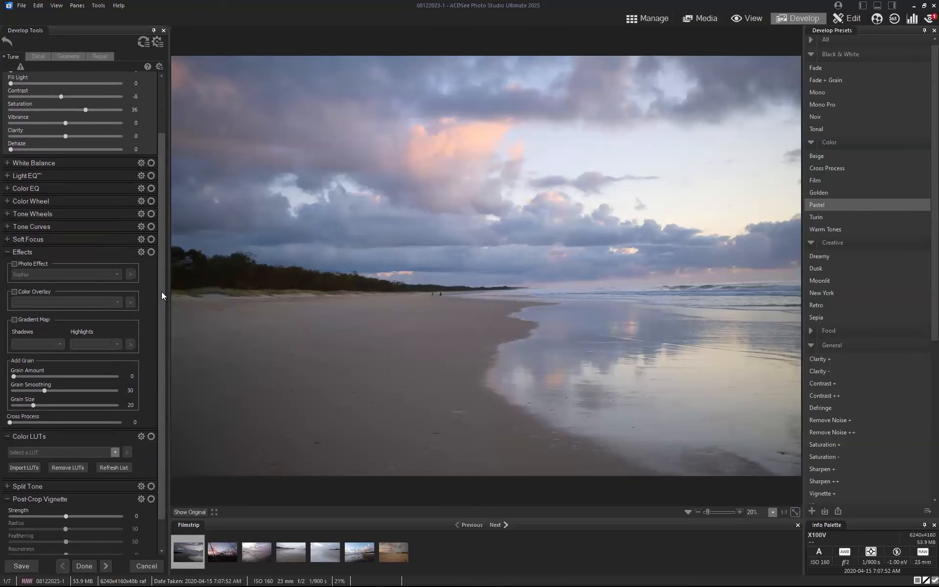
{"action": "left_click", "coordinate": [36, 377]}
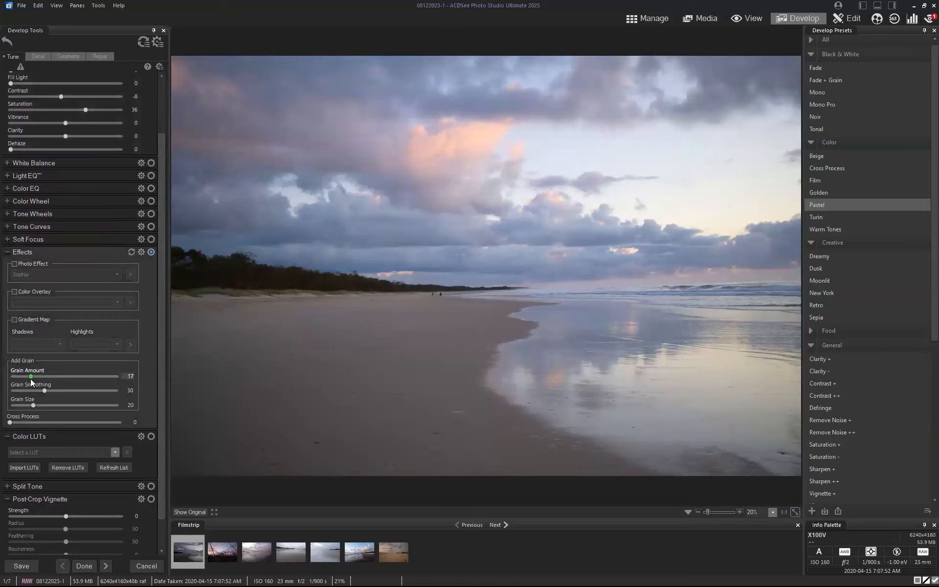
{"action": "left_click", "coordinate": [184, 511]}
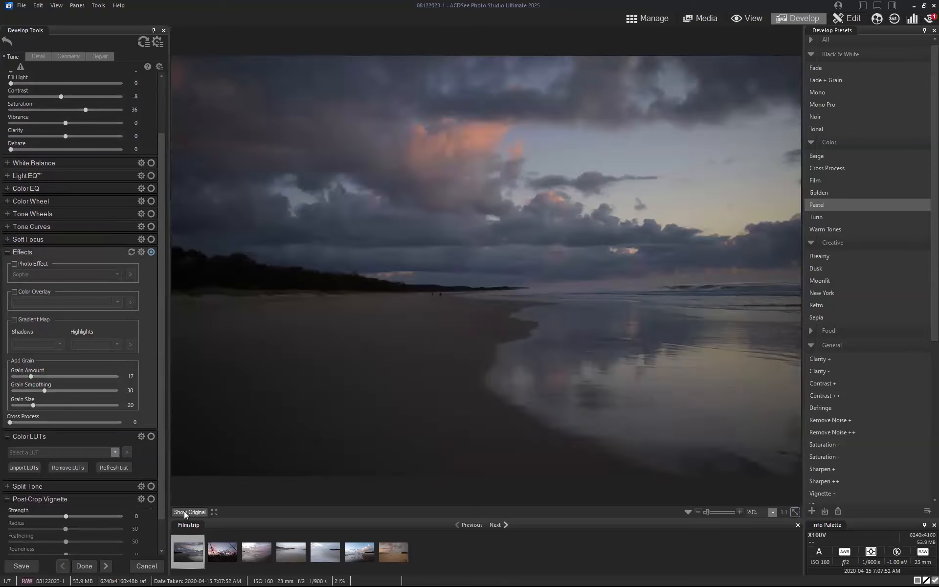
{"action": "left_click", "coordinate": [184, 511]}
- Try the Beige and Dusk color LUTs on the beach photo
{"action": "left_click_drag", "start_coordinate": [161, 316], "coordinate": [163, 354]}
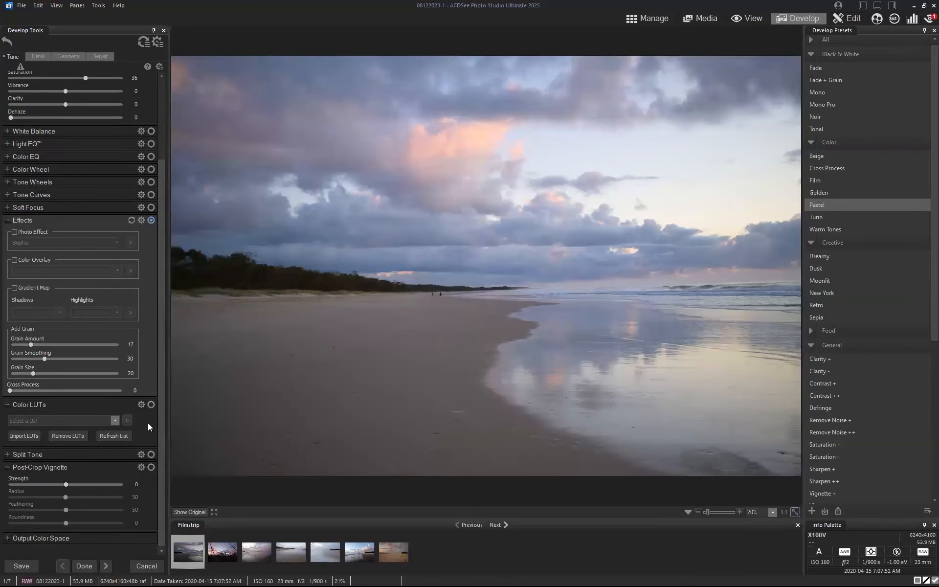
{"action": "left_click", "coordinate": [113, 421]}
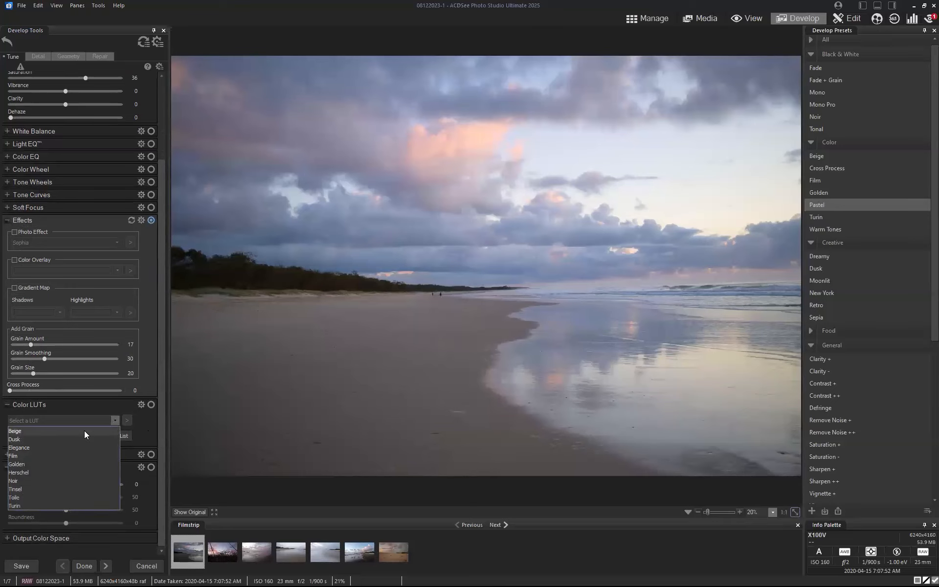
{"action": "left_click", "coordinate": [86, 431]}
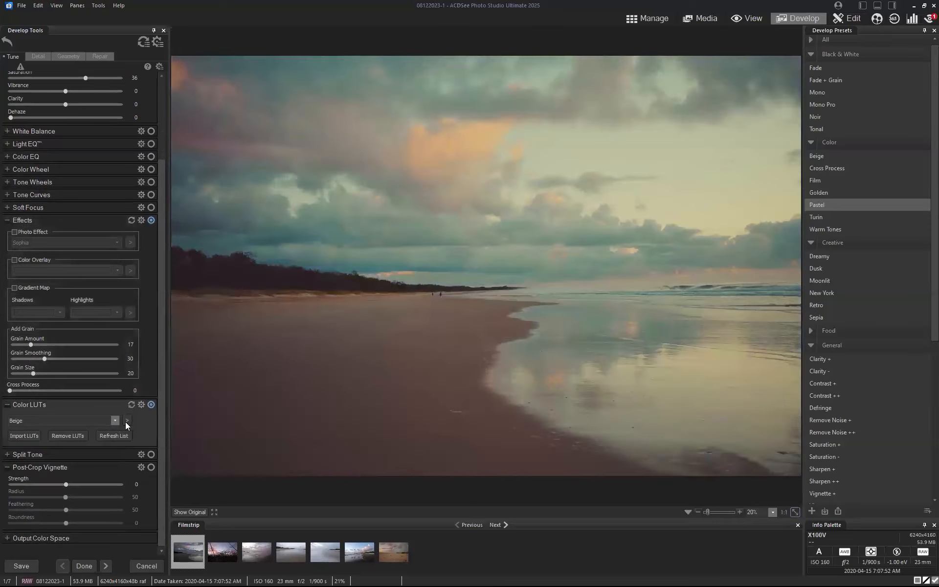
{"action": "left_click", "coordinate": [117, 421]}
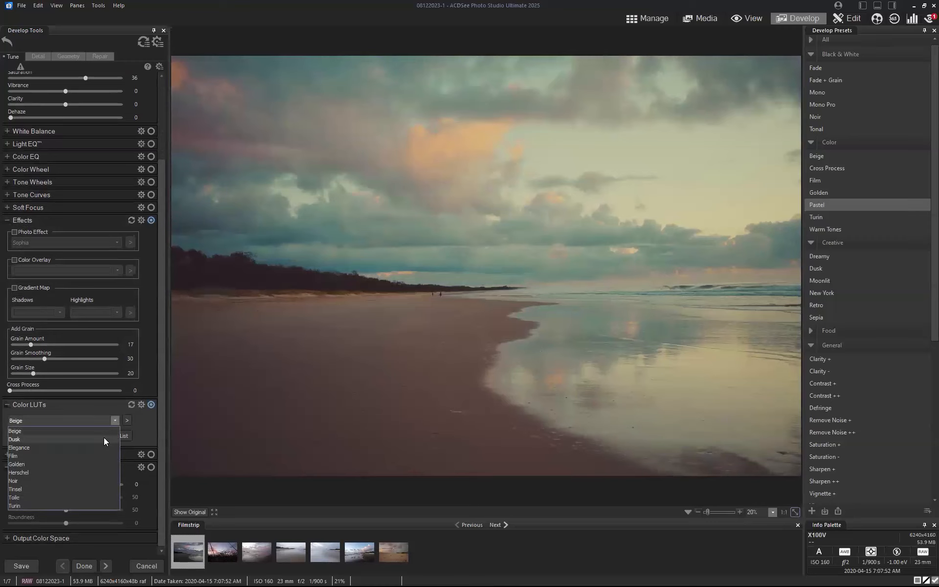
{"action": "left_click", "coordinate": [103, 438]}
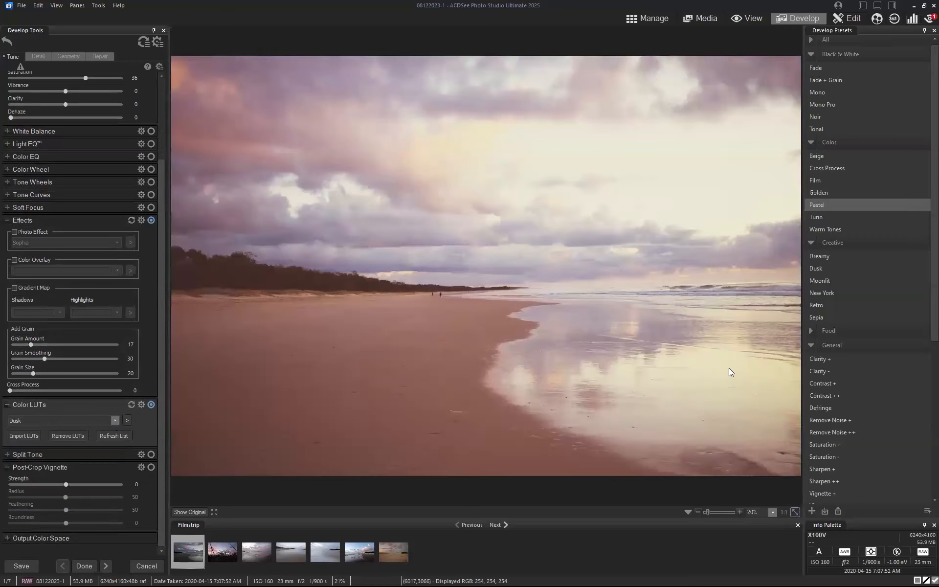
- Compare the photo with the Elegance color LUT on and off, and apply the Film LUT instead
{"action": "left_click", "coordinate": [113, 420]}
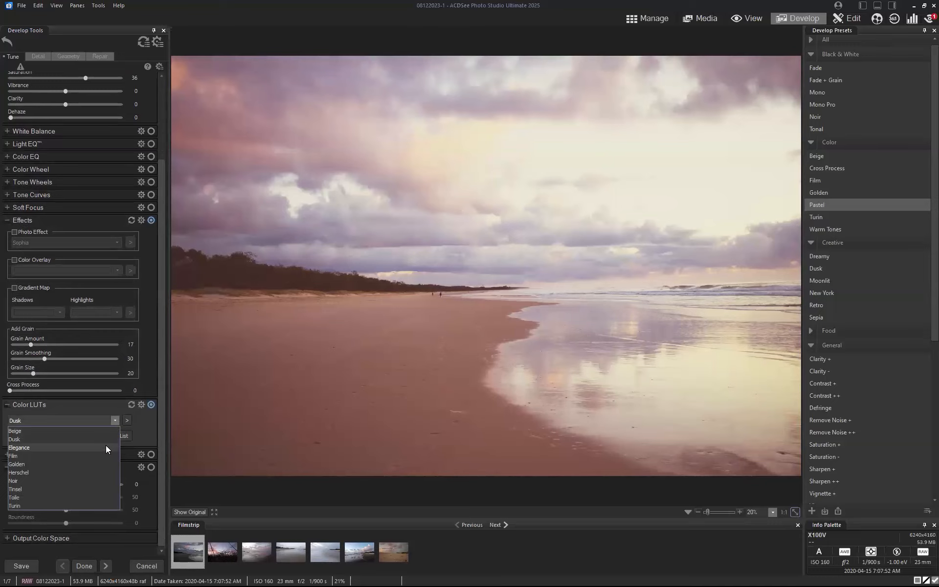
{"action": "left_click", "coordinate": [106, 445]}
{"action": "left_click", "coordinate": [151, 404]}
{"action": "left_click", "coordinate": [152, 405]}
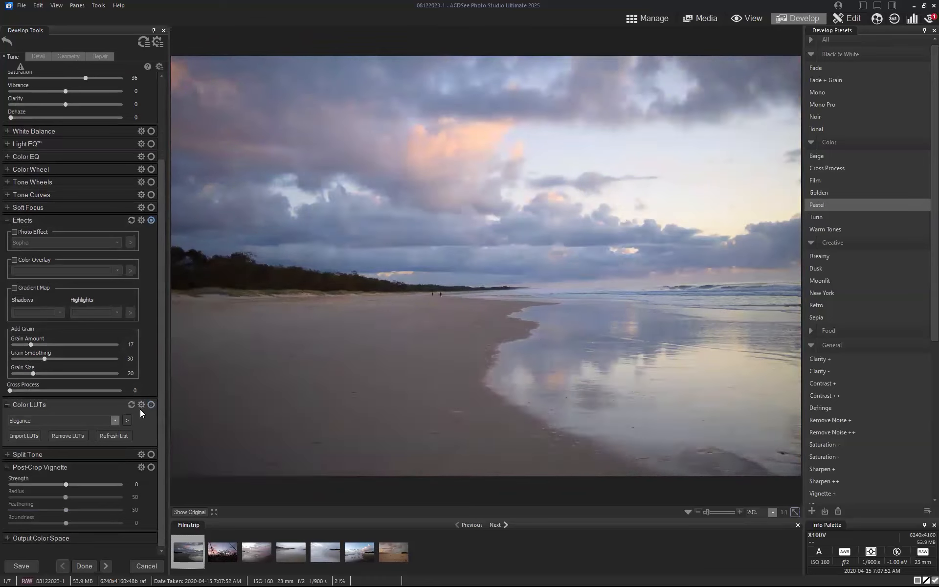
{"action": "left_click", "coordinate": [115, 420]}
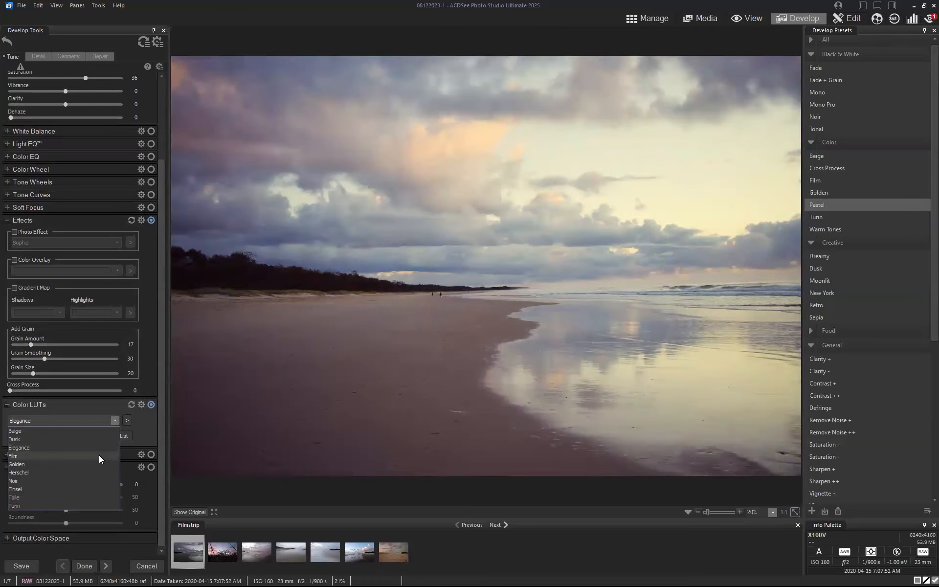
{"action": "left_click", "coordinate": [99, 456]}
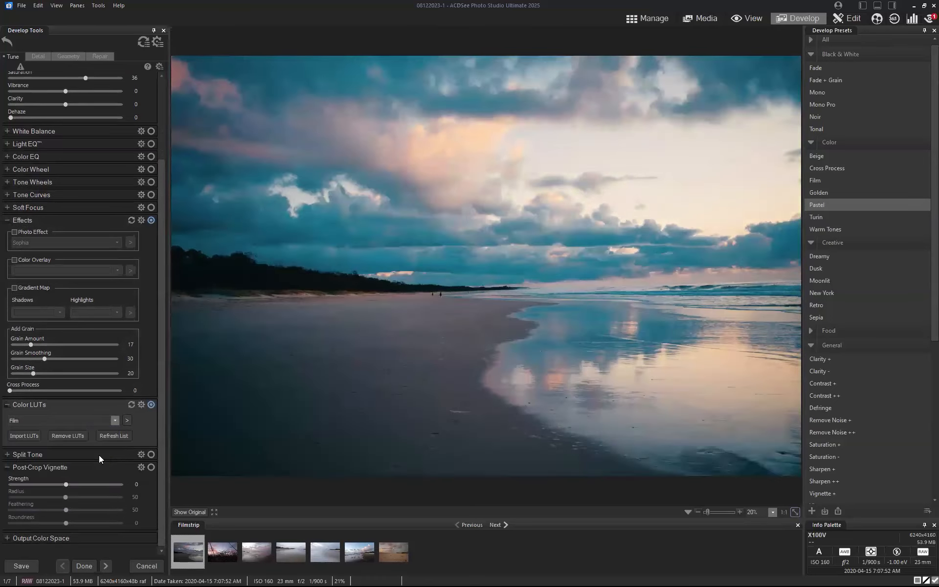
- Try the Golden color LUT on the beach photo, and apply the Herschel LUT instead
{"action": "left_click", "coordinate": [117, 420]}
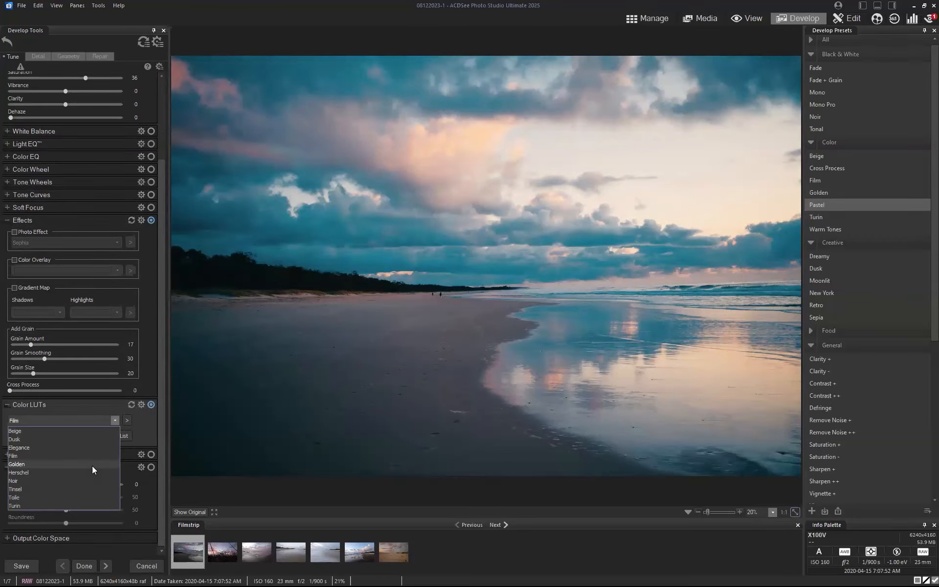
{"action": "left_click", "coordinate": [97, 464]}
{"action": "left_click", "coordinate": [116, 421]}
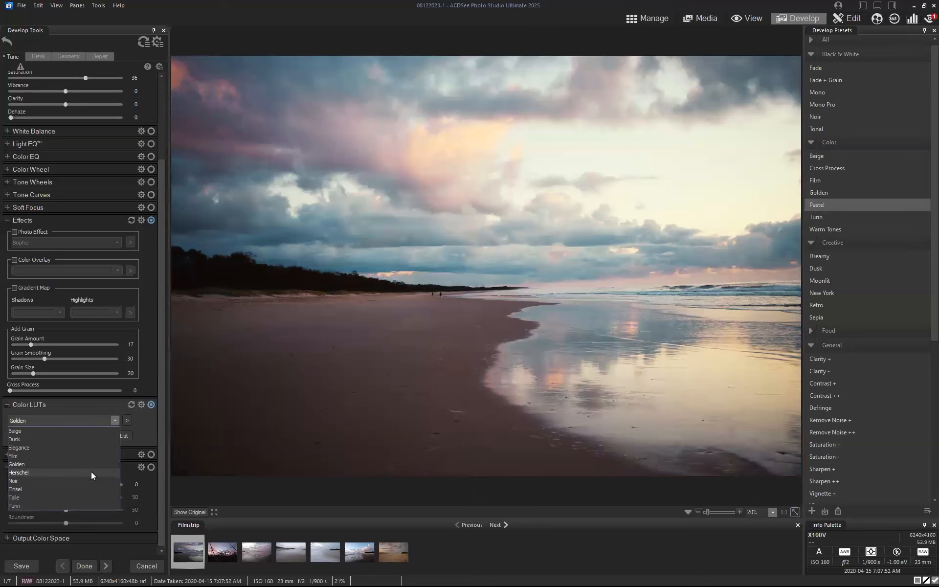
{"action": "key", "text": "Return"}
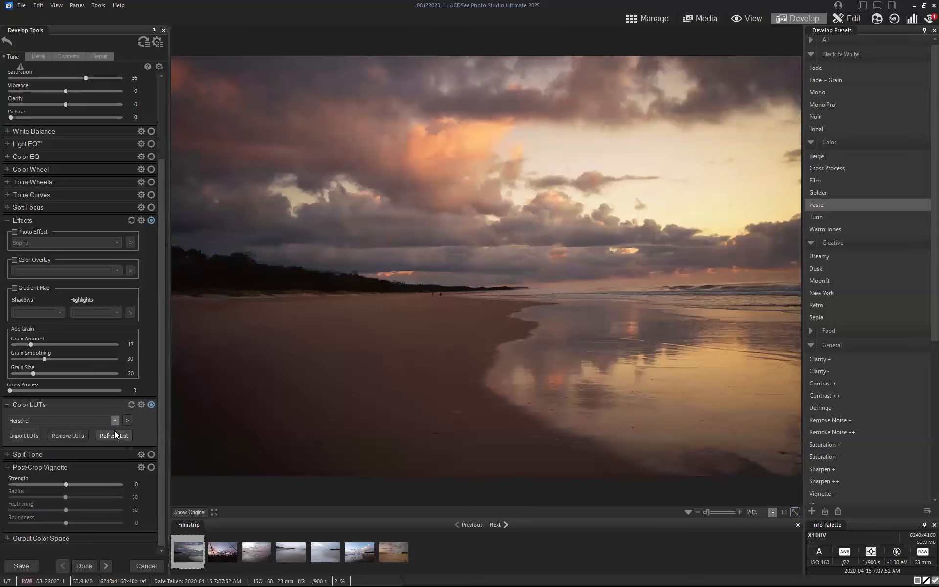
- Compare the photo with the Herschel LUT off and on, and set the LUT's opacity to 52 in Normal blend mode
{"action": "left_click", "coordinate": [151, 404]}
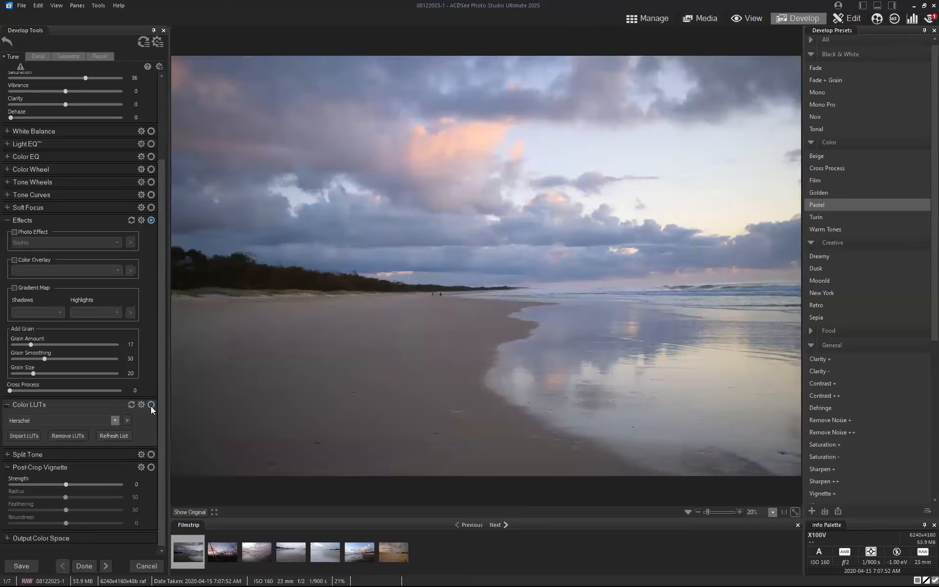
{"action": "left_click", "coordinate": [151, 405]}
{"action": "left_click", "coordinate": [151, 405]}
{"action": "left_click", "coordinate": [151, 405]}
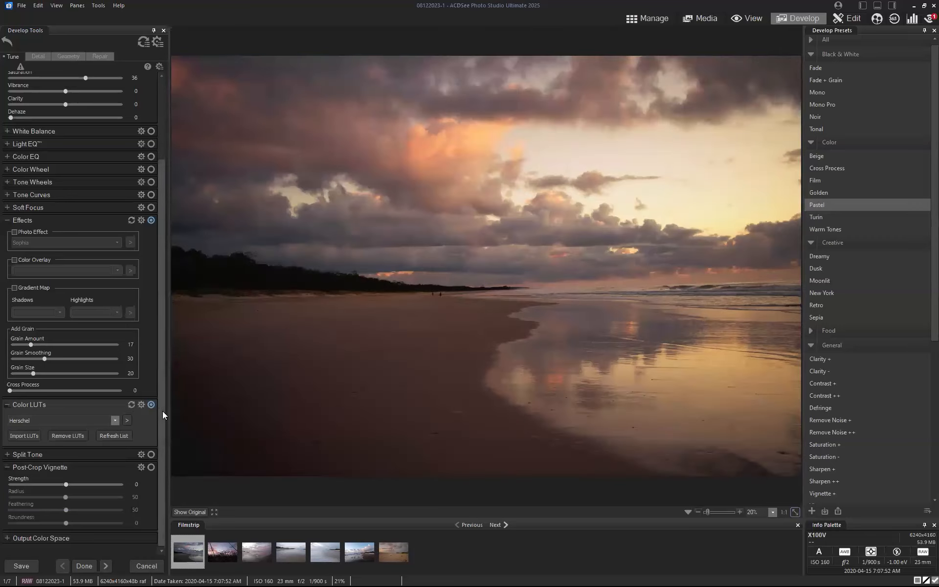
{"action": "mouse_move", "coordinate": [163, 412]}
{"action": "left_mouse_down"}
{"action": "mouse_move", "coordinate": [165, 371]}
{"action": "mouse_move", "coordinate": [165, 394]}
{"action": "left_mouse_up"}
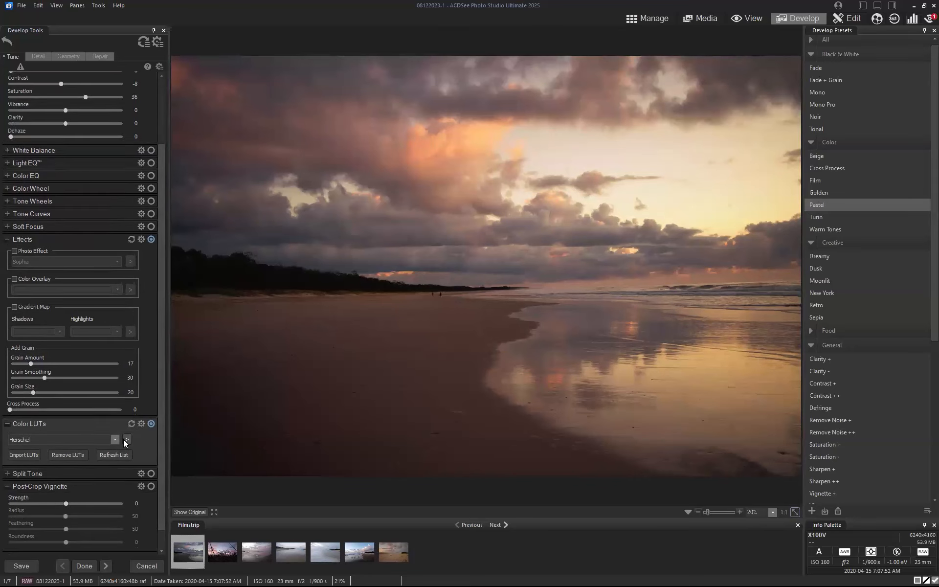
{"action": "left_click_drag", "start_coordinate": [191, 465], "coordinate": [177, 463]}
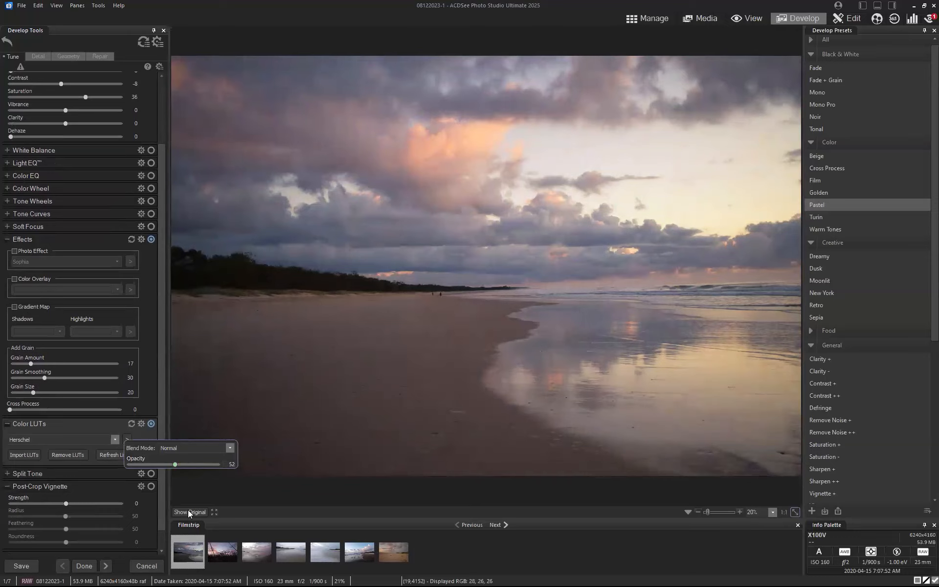
- Set the photo's Fill Light to 18, Saturation to 43 and Clarity to -7, and compare the result with the original
{"action": "left_click_drag", "start_coordinate": [161, 439], "coordinate": [158, 224]}
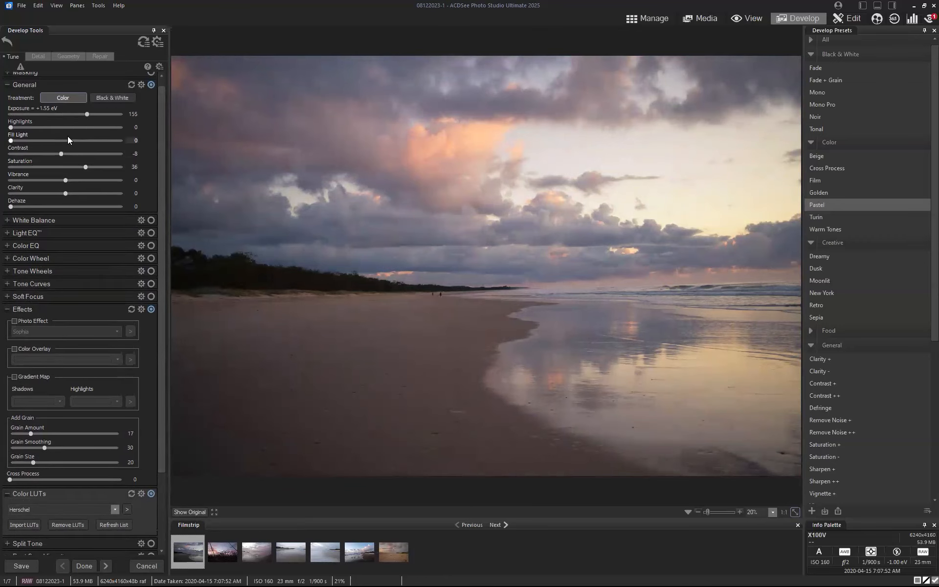
{"action": "left_click_drag", "start_coordinate": [10, 140], "coordinate": [30, 139]}
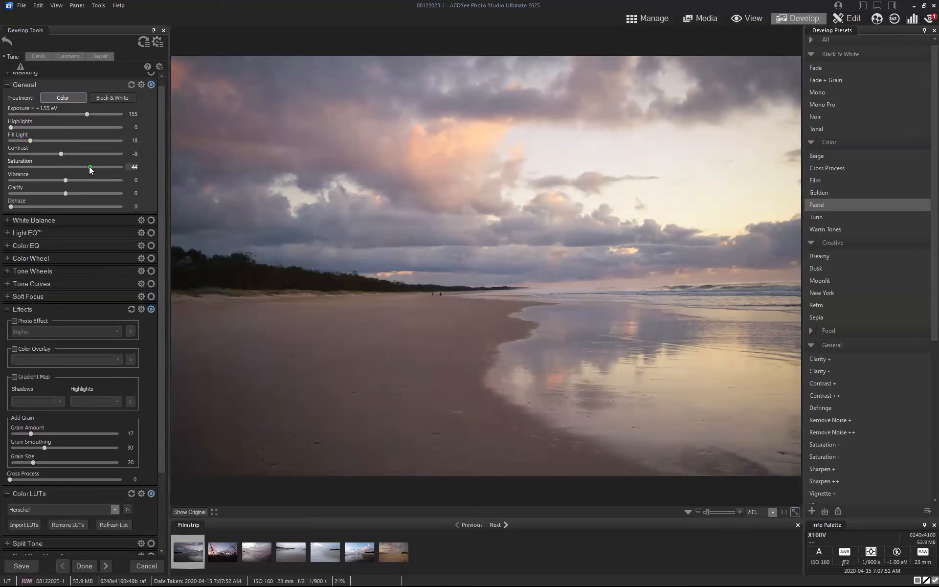
{"action": "left_click_drag", "start_coordinate": [89, 166], "coordinate": [64, 189]}
{"action": "left_click", "coordinate": [198, 511]}
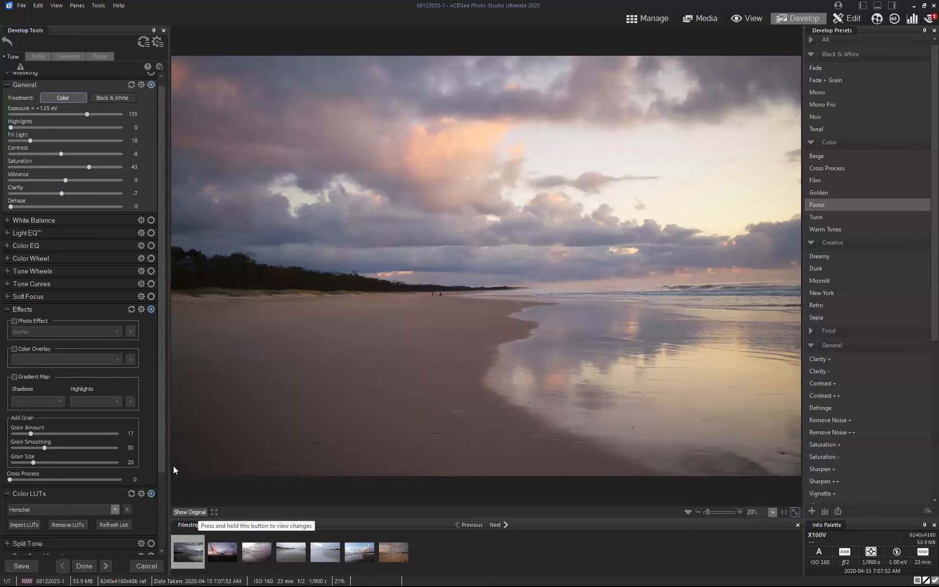
- Save all of the photo's current develop settings as a preset named CinematicWarm
{"action": "left_click_drag", "start_coordinate": [161, 441], "coordinate": [177, 295]}
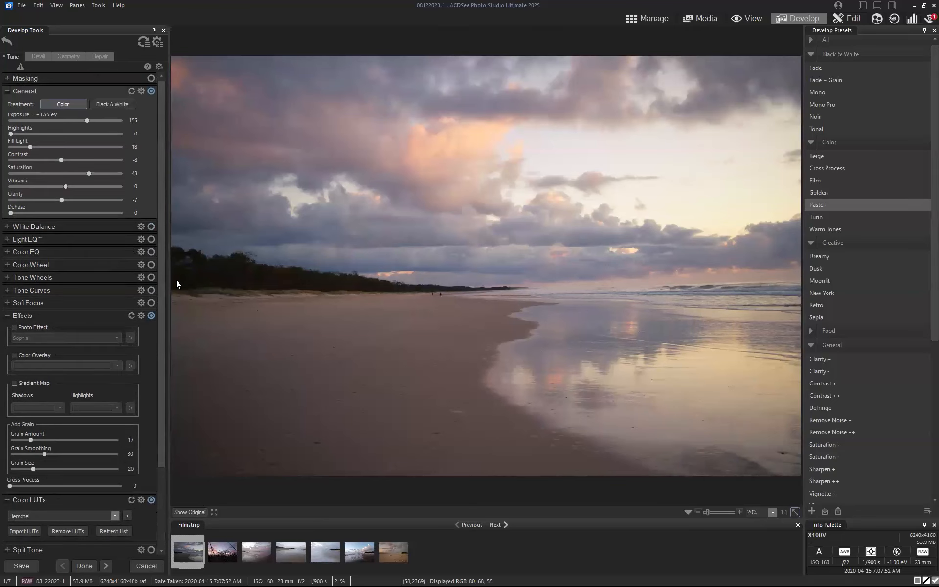
{"action": "left_click", "coordinate": [157, 42]}
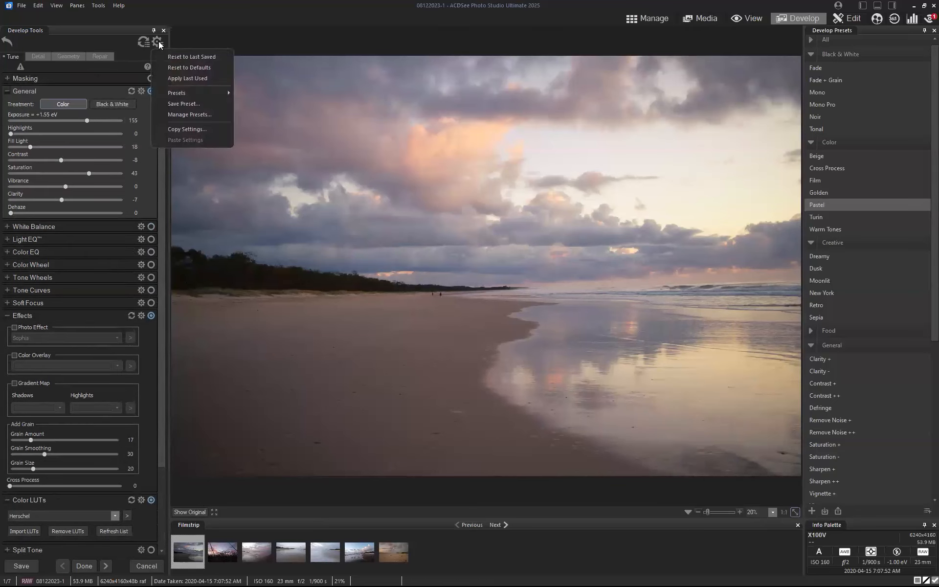
{"action": "left_click", "coordinate": [195, 104]}
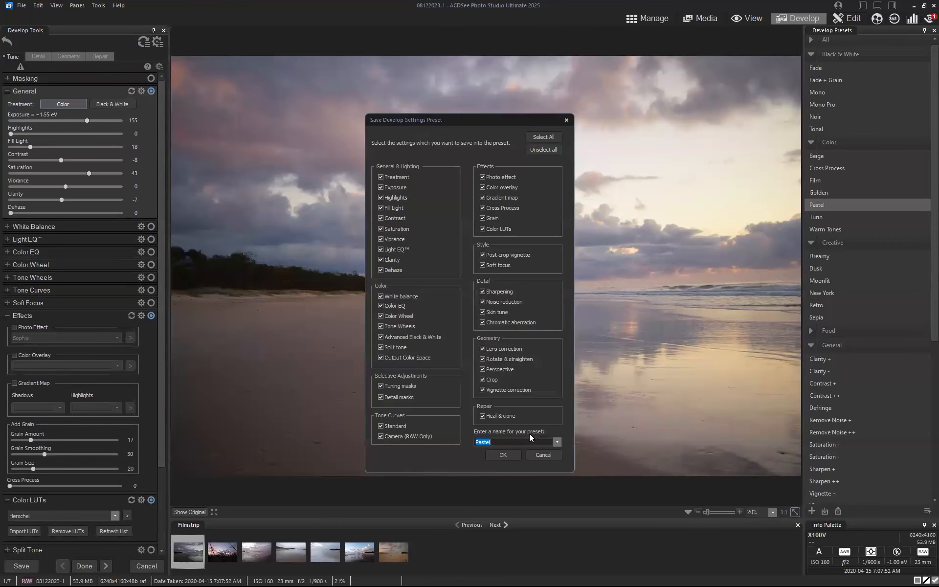
{"action": "type", "text": "CinematicWarm"}
{"action": "left_click", "coordinate": [544, 150]}
{"action": "left_click", "coordinate": [545, 139]}
{"action": "left_click", "coordinate": [515, 453]}
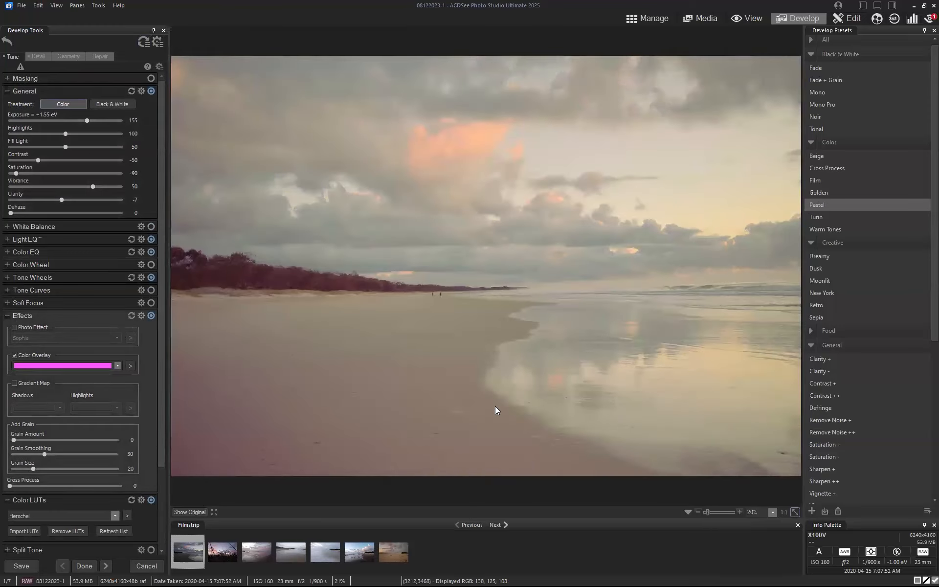
- Reset the photo's develop settings to defaults and apply the CinematicWarm preset to it
{"action": "left_click", "coordinate": [144, 43]}
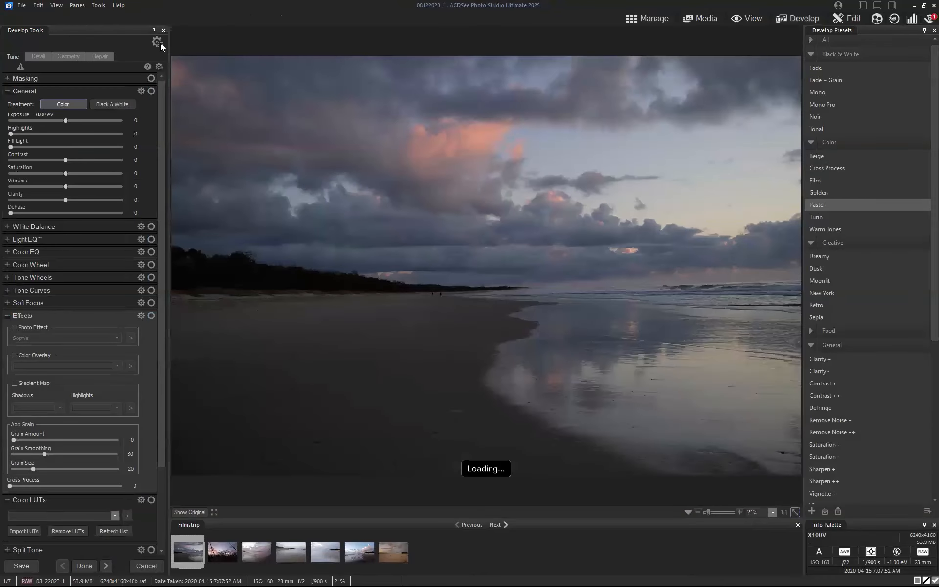
{"action": "left_click", "coordinate": [159, 41]}
{"action": "mouse_move", "coordinate": [190, 91]}
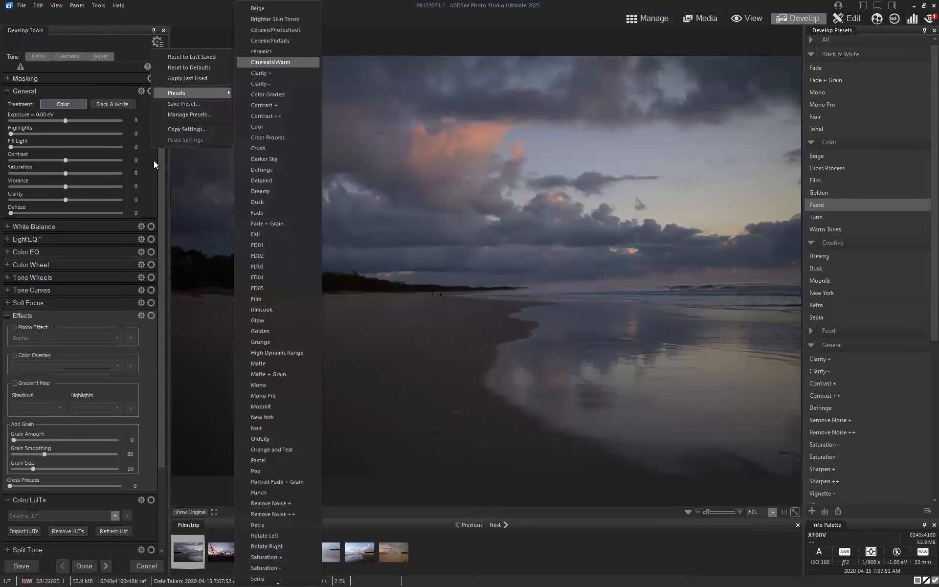
{"action": "key", "text": "Return"}
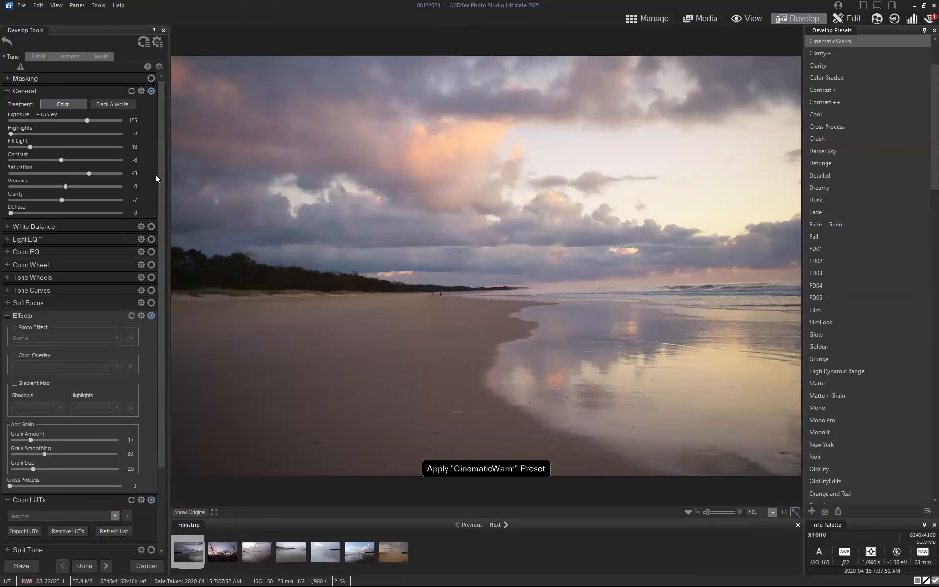
- Compare the photo developed with the CinematicWarm preset against its original several times
{"action": "left_click", "coordinate": [193, 512]}
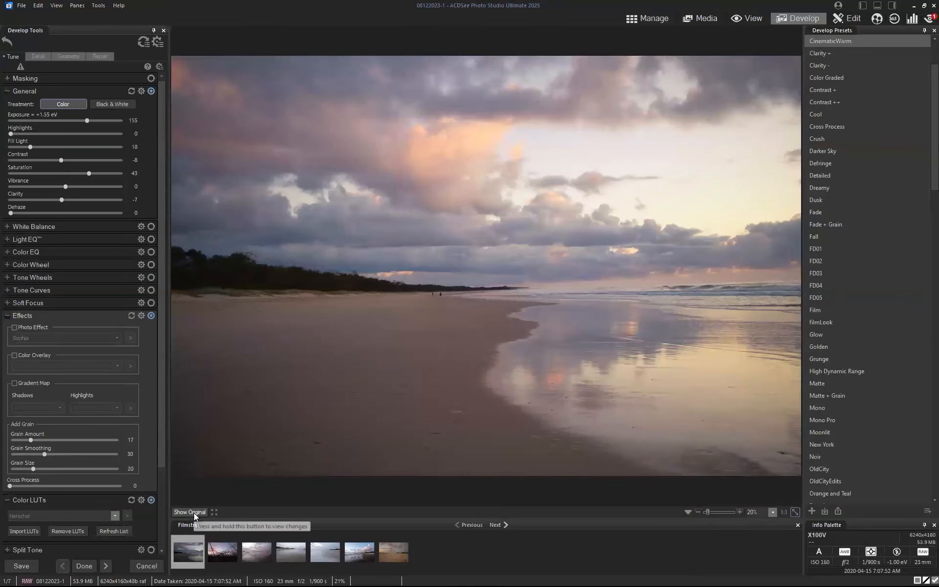
{"action": "left_click", "coordinate": [194, 513]}
{"action": "left_click", "coordinate": [194, 512]}
{"action": "left_click_drag", "start_coordinate": [194, 512], "coordinate": [193, 512]}
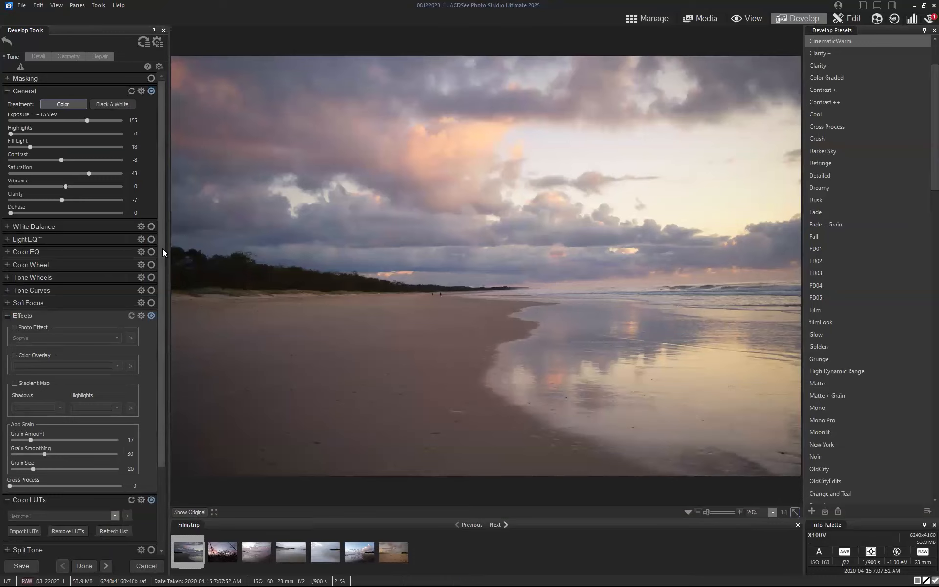
- Reset the photo's develop settings to defaults and return to Manage mode
{"action": "left_click", "coordinate": [144, 43]}
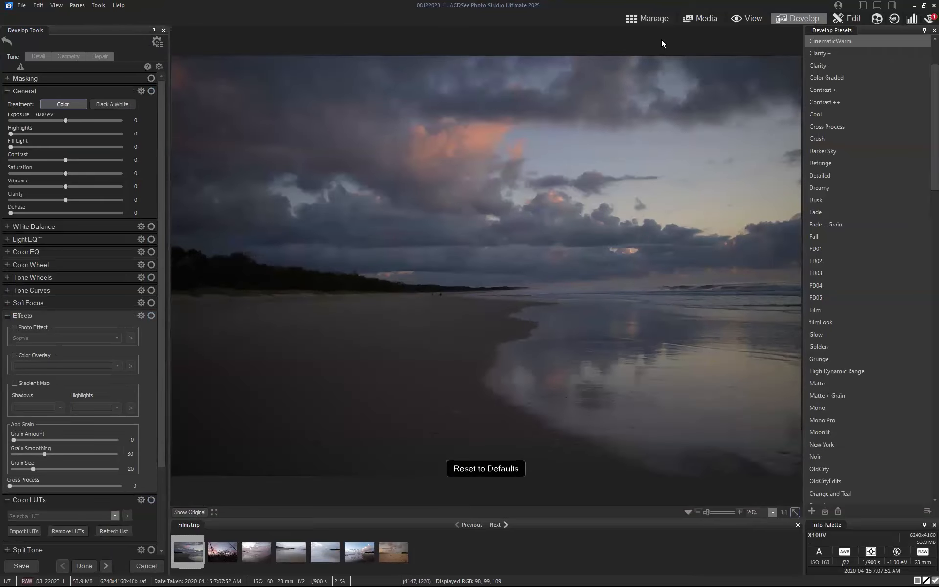
{"action": "left_click", "coordinate": [658, 20]}
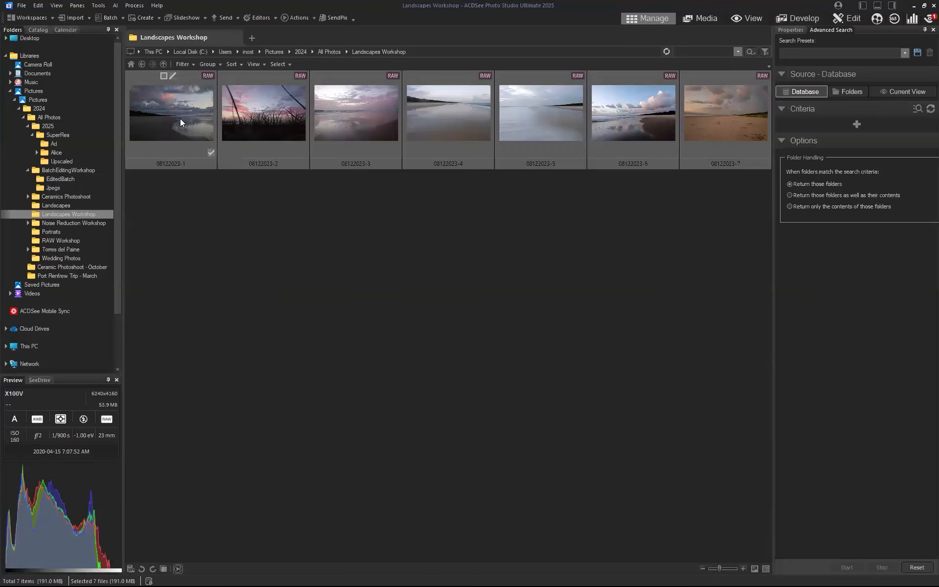
- Batch develop all seven selected RAW photos in the Landscapes Workshop folder with the CinematicWarm preset
{"action": "right_click", "coordinate": [180, 118]}
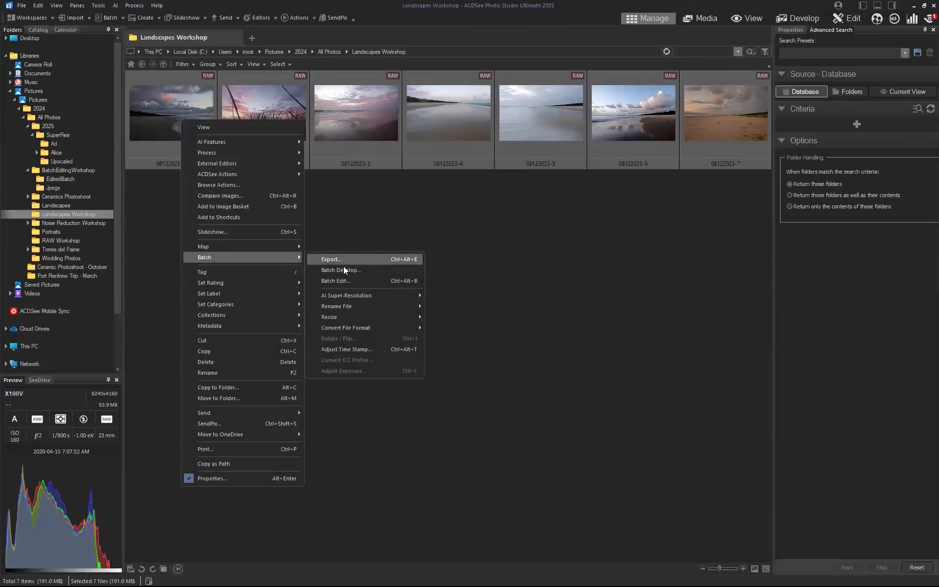
{"action": "left_click", "coordinate": [344, 270]}
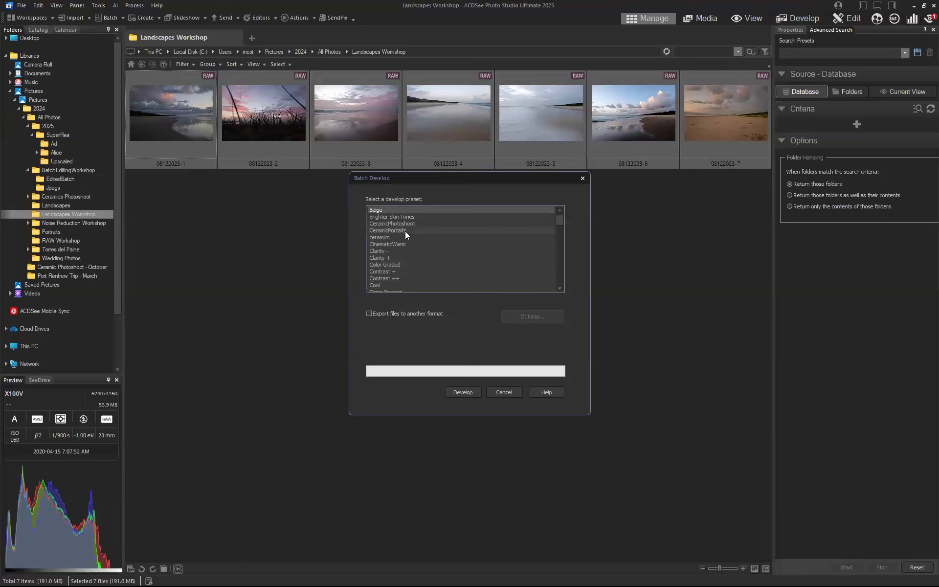
{"action": "left_click", "coordinate": [405, 247]}
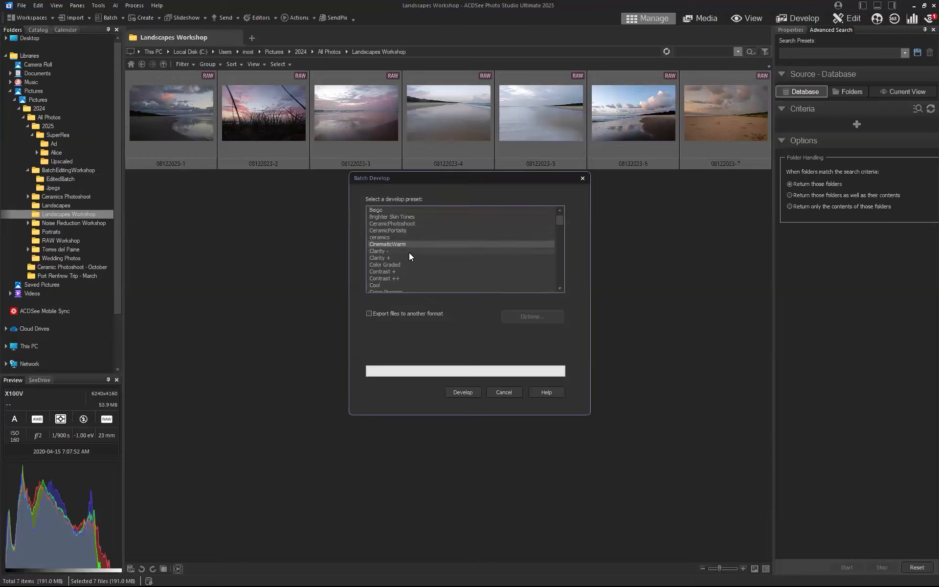
{"action": "left_click", "coordinate": [463, 393]}
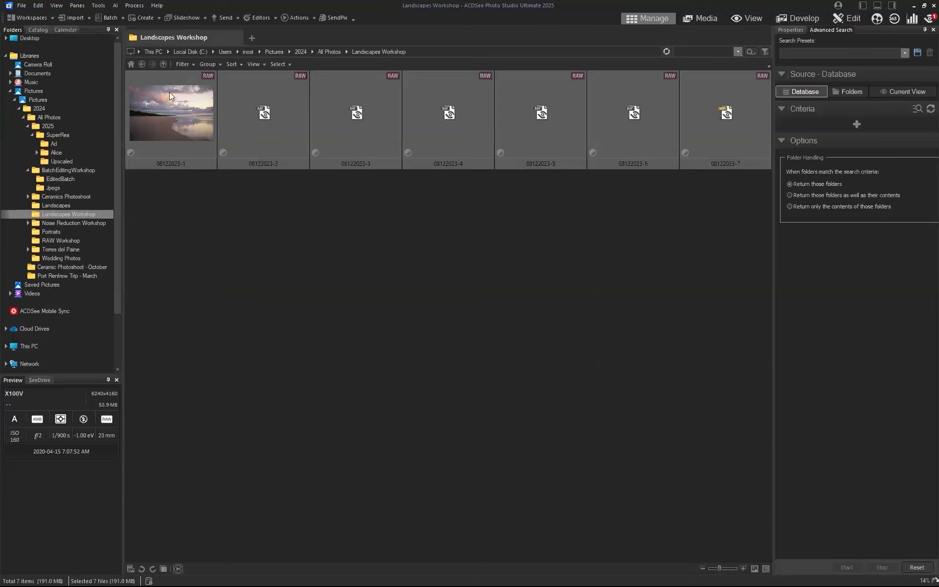
- Restore all seven batch-developed landscape photos to their original state
{"action": "mouse_move", "coordinate": [273, 142]}
{"action": "right_click", "coordinate": [273, 140]}
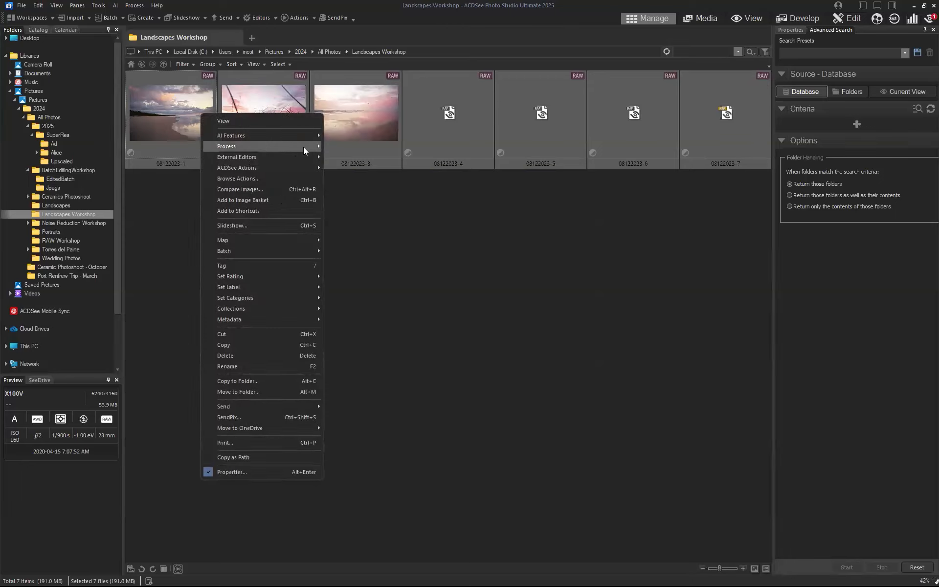
{"action": "mouse_move", "coordinate": [305, 147]}
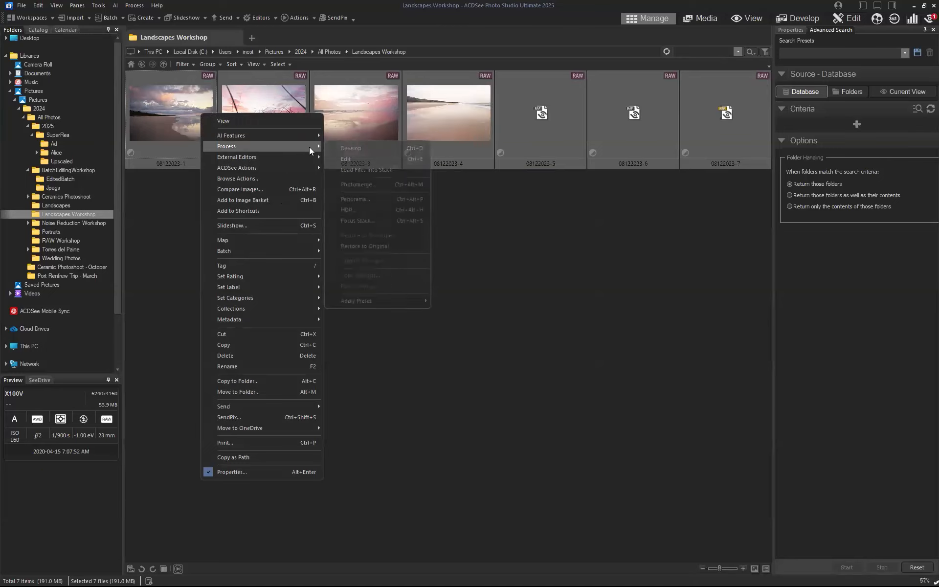
{"action": "left_click", "coordinate": [369, 247]}
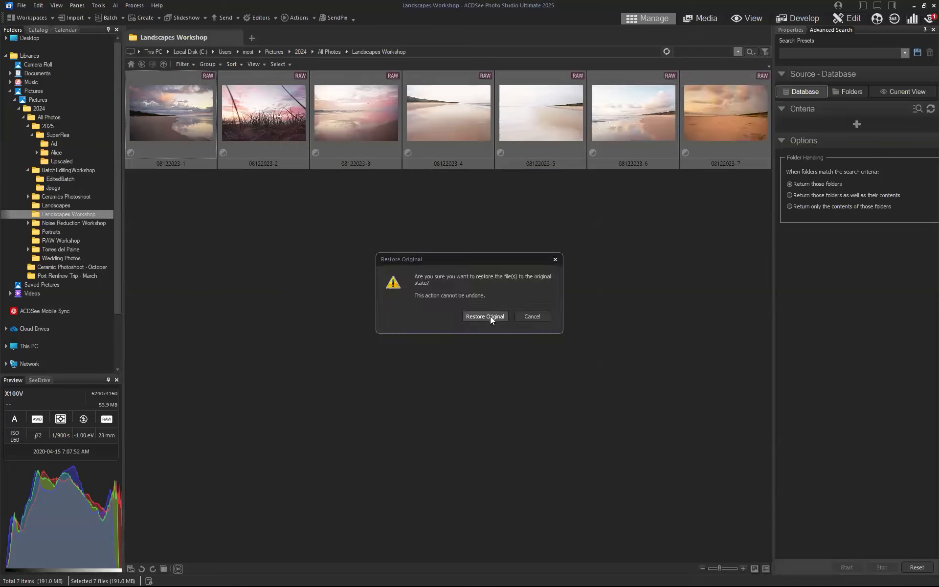
{"action": "left_click", "coordinate": [490, 316]}
{"action": "left_click_drag", "start_coordinate": [219, 110], "coordinate": [228, 121]}
{"action": "left_click_drag", "start_coordinate": [182, 189], "coordinate": [242, 126]}
- Set up a batch develop of the seven photos with the CinematicWarm preset, and enable exporting the files to another format
{"action": "right_click", "coordinate": [196, 107]}
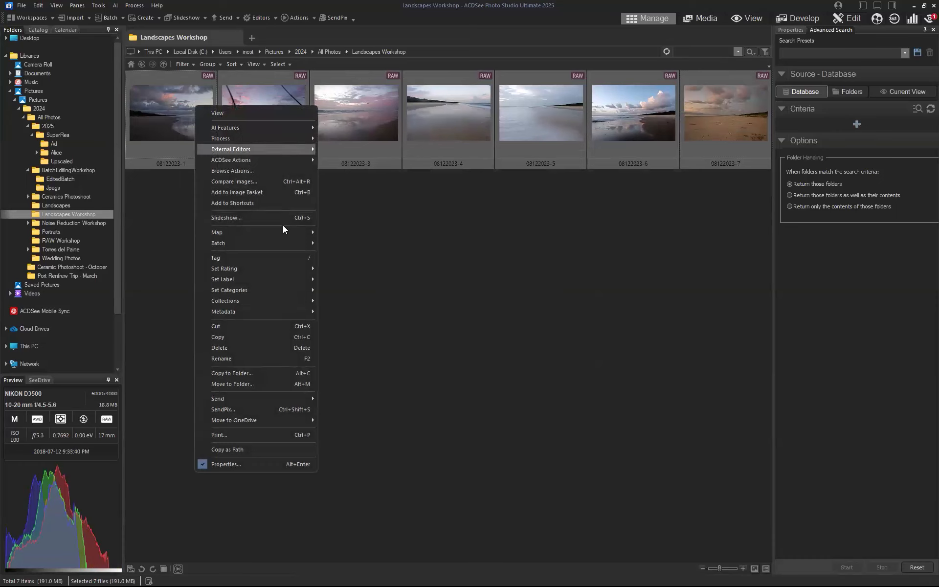
{"action": "mouse_move", "coordinate": [289, 238]}
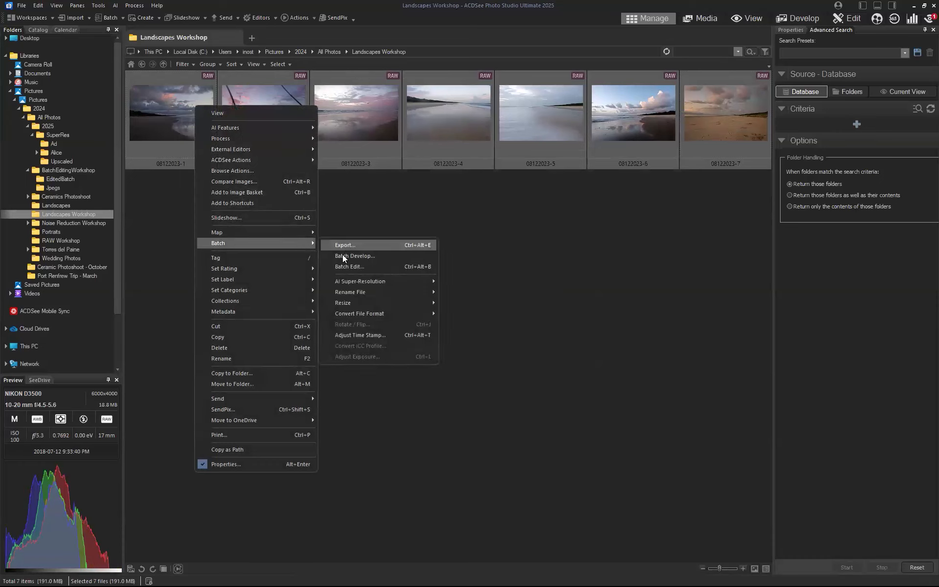
{"action": "left_click", "coordinate": [343, 255]}
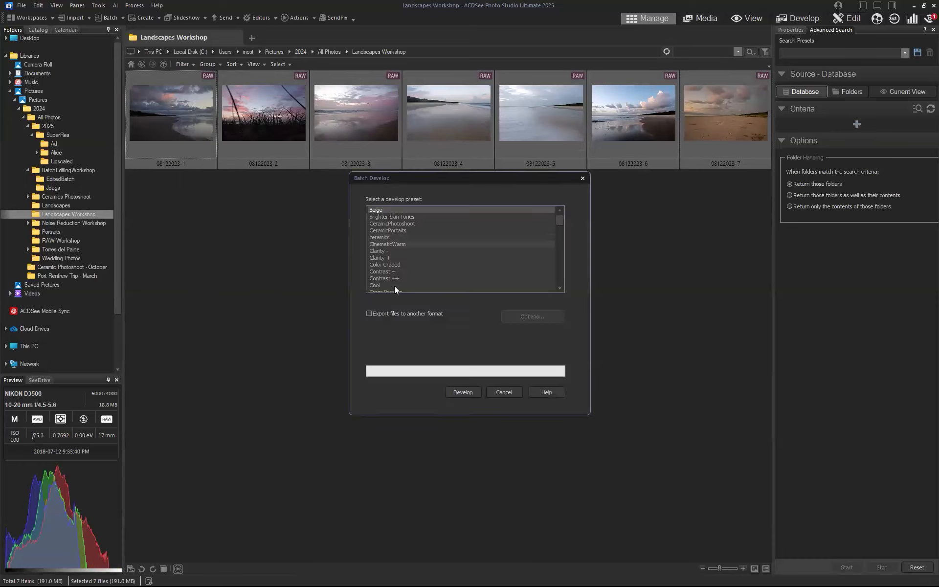
{"action": "left_click", "coordinate": [370, 314]}
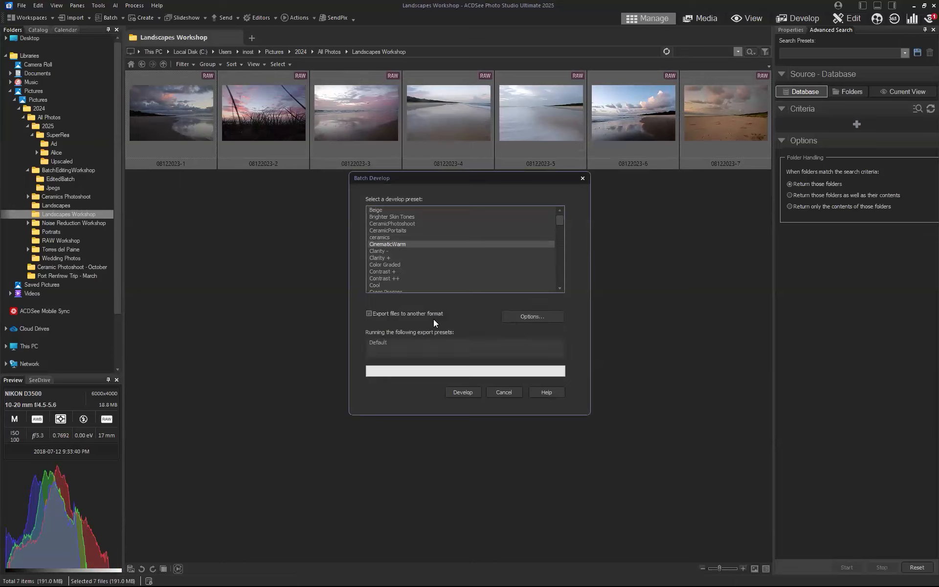
- In the export options, keep the source folder as destination and create a new subfolder named Jpegs for the files
{"action": "left_click", "coordinate": [518, 317]}
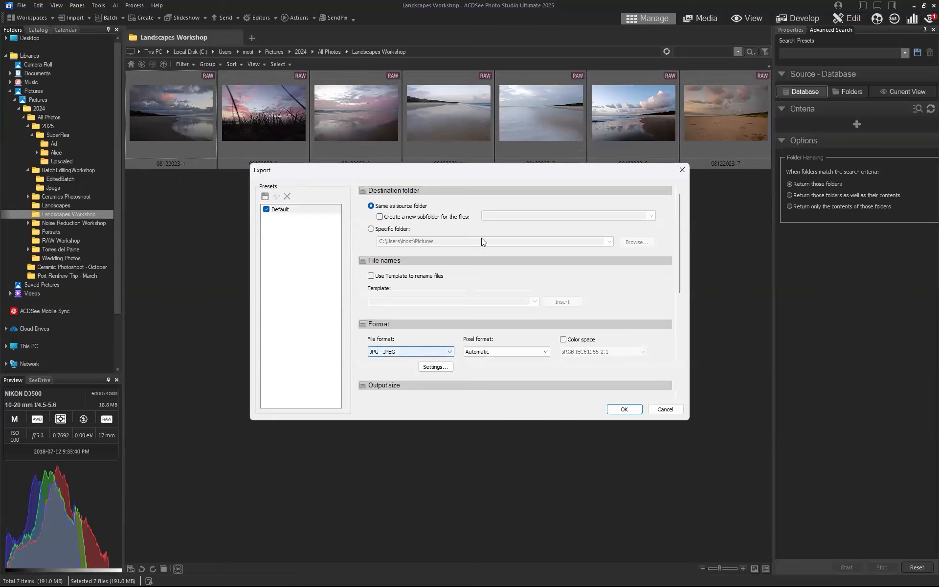
{"action": "left_click", "coordinate": [460, 217]}
{"action": "left_click", "coordinate": [512, 216]}
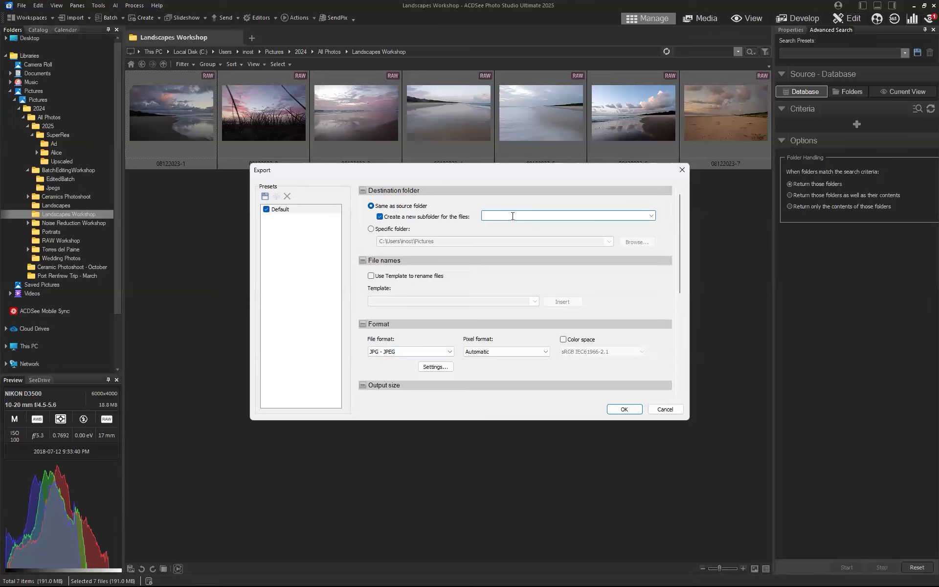
{"action": "type", "text": "Jpegs"}
- Accept the JPEG options at quality 100 and the export settings, run the batch develop, and select the exported Jpegs folder
{"action": "left_click", "coordinate": [434, 367]}
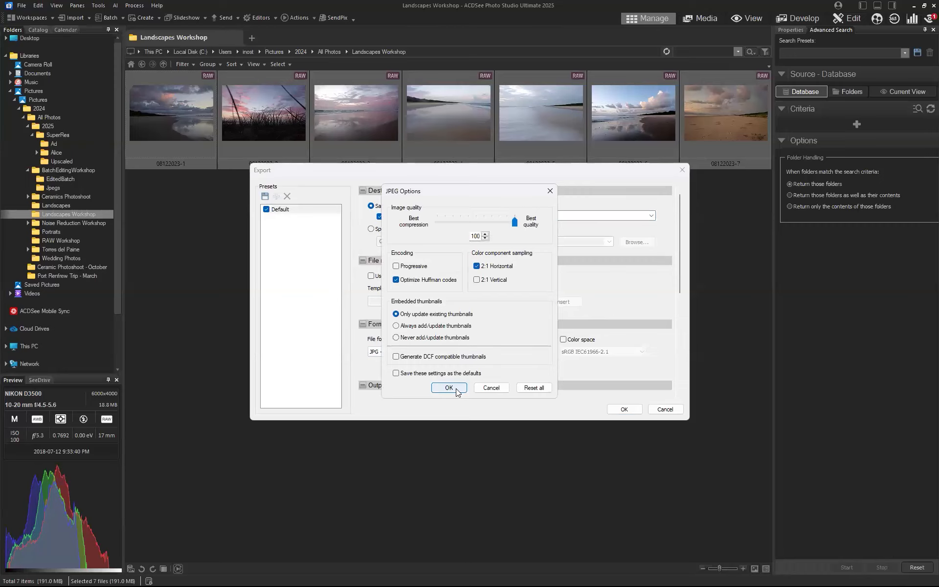
{"action": "left_click", "coordinate": [456, 392]}
{"action": "scroll", "coordinate": [562, 371], "scroll_direction": "down", "scroll_amount": 5}
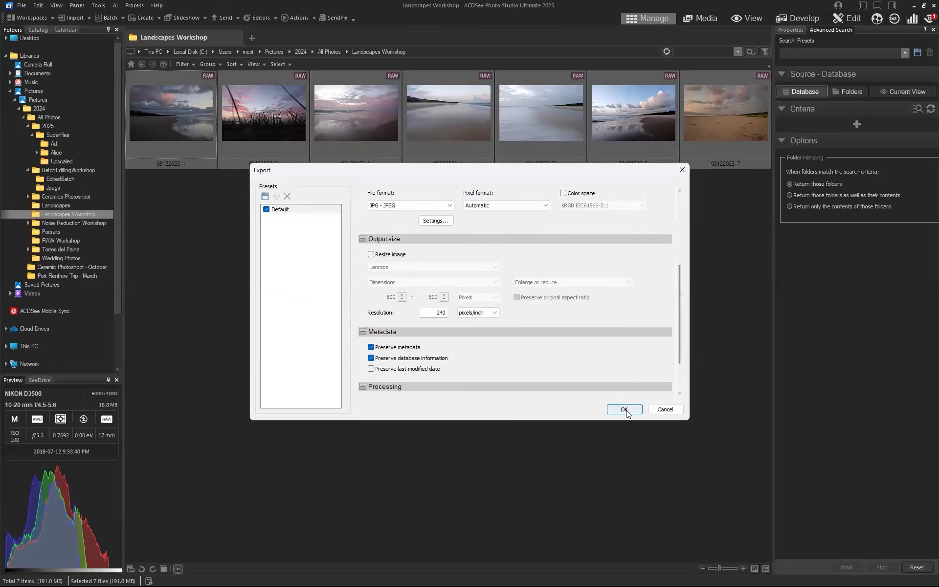
{"action": "left_click", "coordinate": [626, 410]}
{"action": "left_click", "coordinate": [465, 393]}
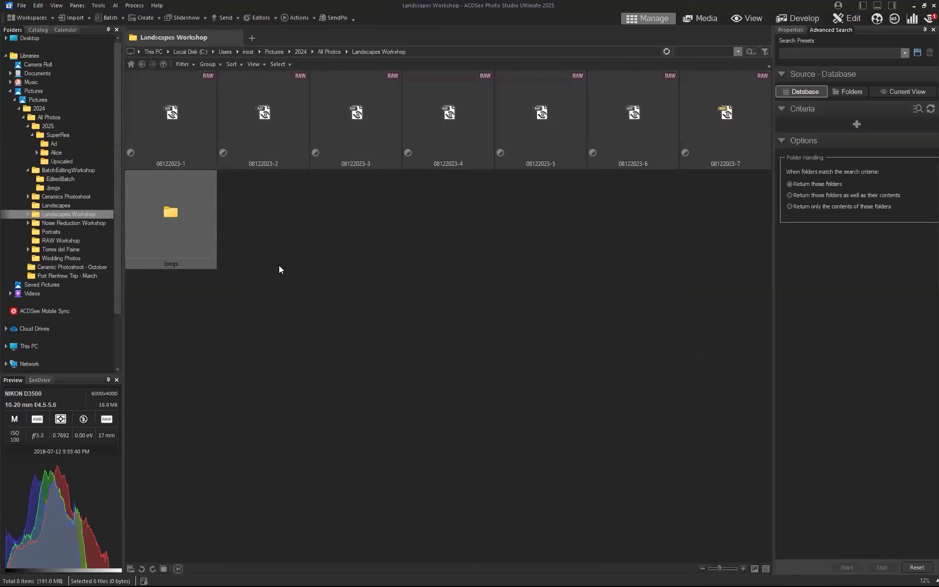
{"action": "left_click", "coordinate": [168, 223]}
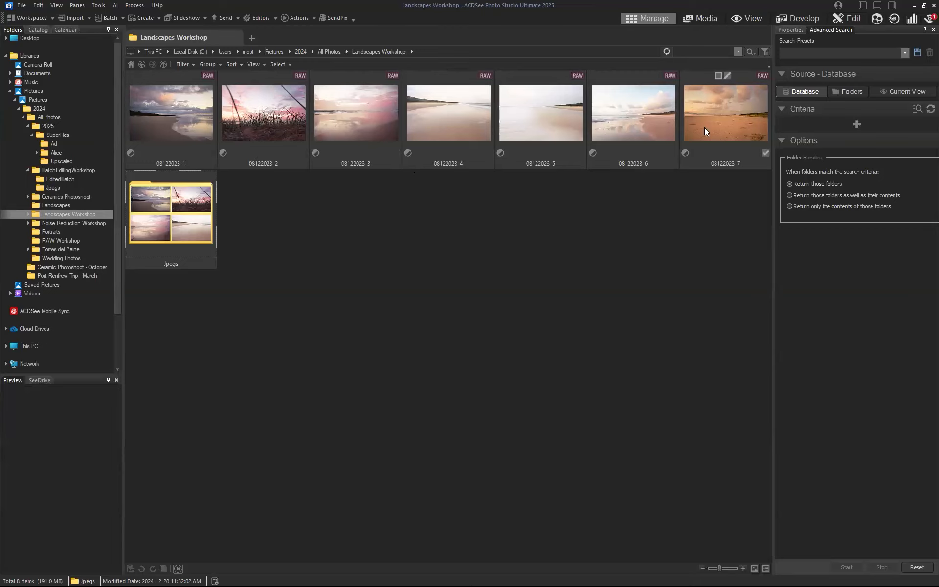
- Open photo 08122023-5 in Develop mode and set its exposure to 59 (+0.59 eV)
{"action": "left_click", "coordinate": [552, 112]}
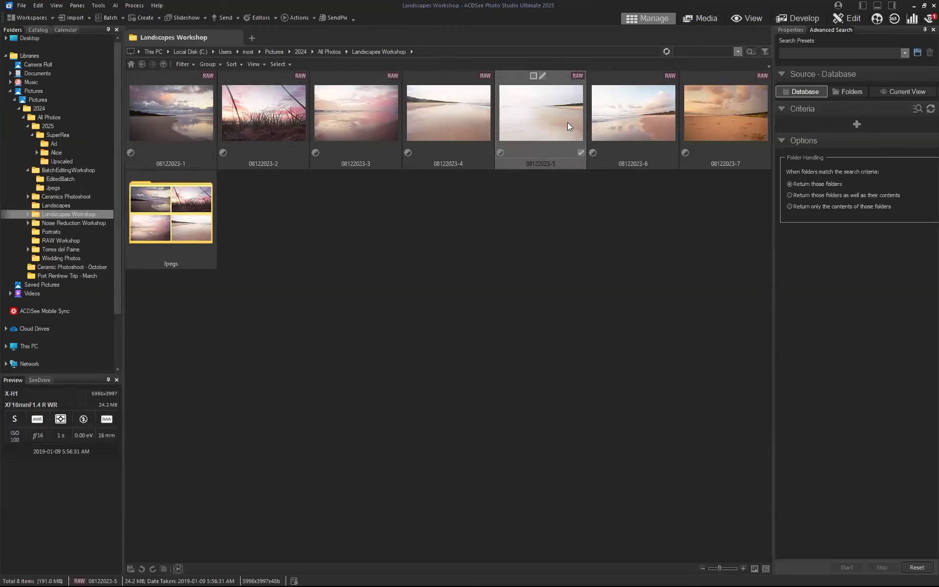
{"action": "left_click", "coordinate": [800, 18]}
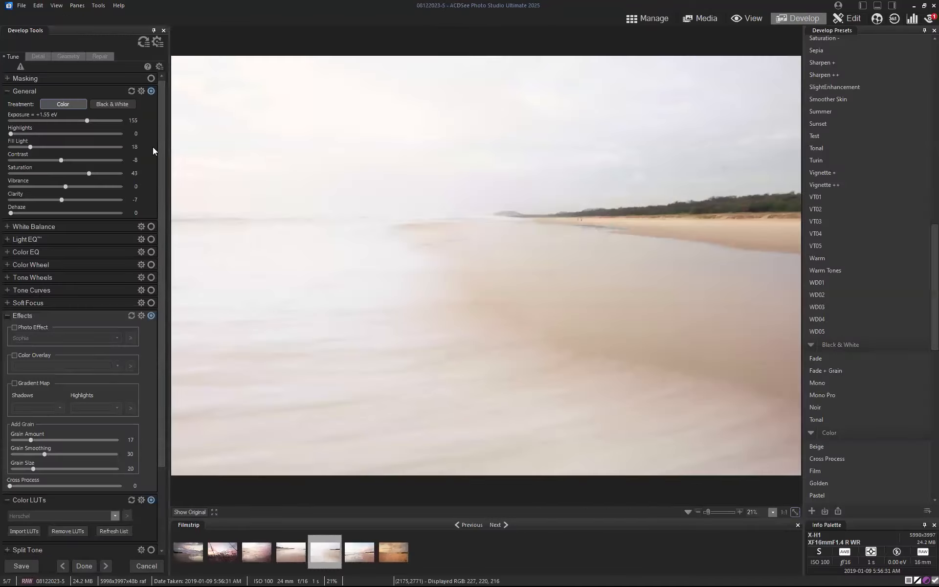
{"action": "left_click_drag", "start_coordinate": [90, 120], "coordinate": [73, 120]}
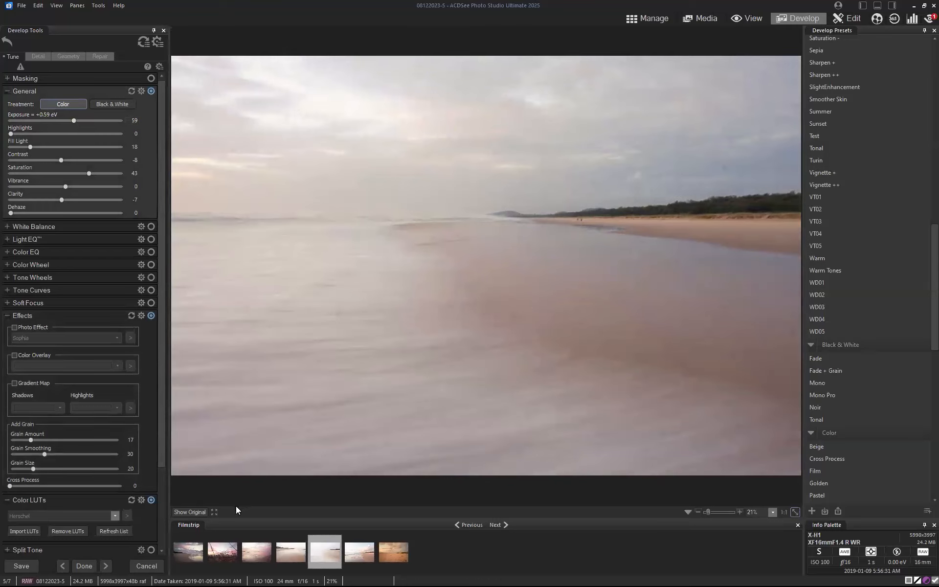
- Compare the developed beach photo with its original and finish developing it, keeping the edit
{"action": "left_click", "coordinate": [191, 511]}
{"action": "left_click", "coordinate": [191, 512]}
{"action": "left_click", "coordinate": [190, 512]}
{"action": "left_click", "coordinate": [193, 514]}
{"action": "left_click", "coordinate": [84, 566]}
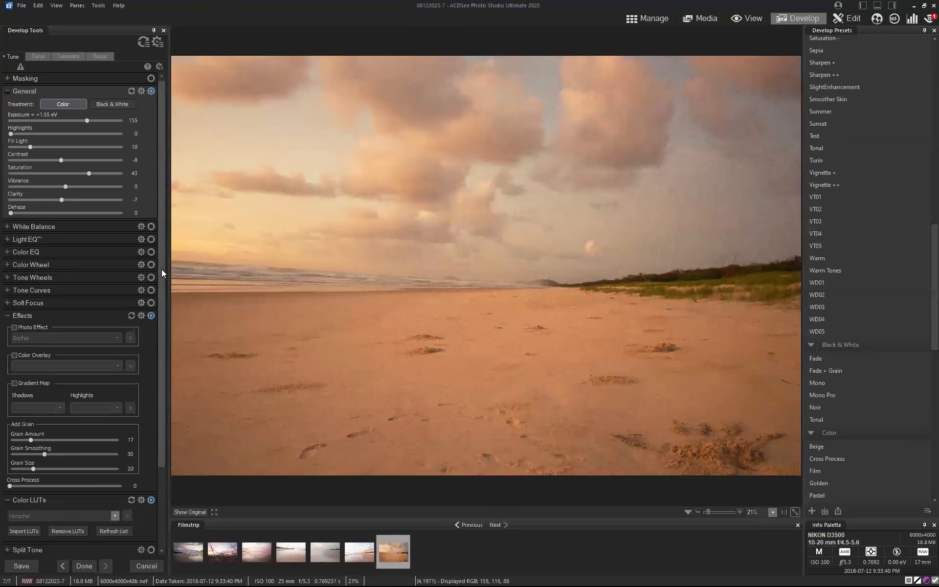
- Set the white balance temperature of photo 08122023-7 to 12 (5174 K) and finish developing it
{"action": "left_click", "coordinate": [16, 226]}
{"action": "left_click_drag", "start_coordinate": [94, 256], "coordinate": [81, 256]}
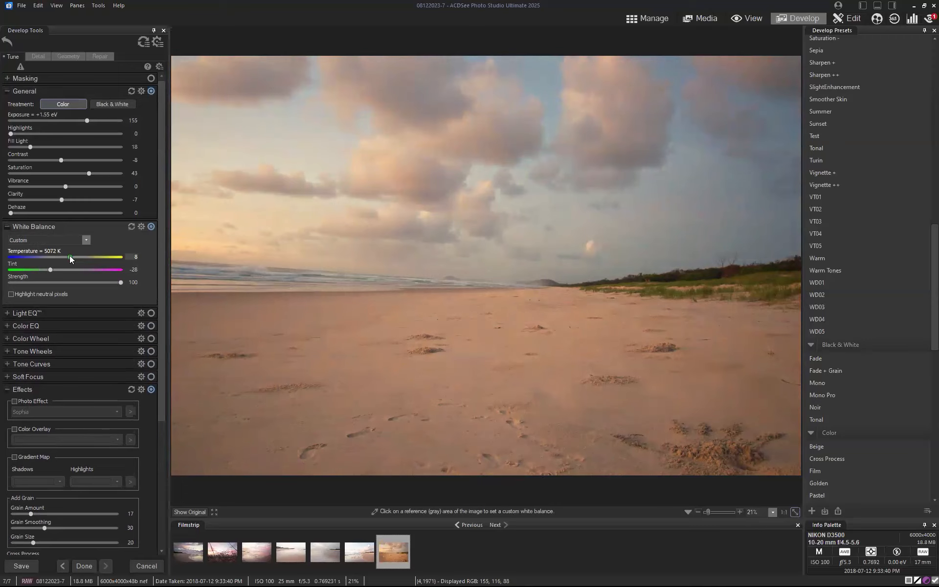
{"action": "left_click_drag", "start_coordinate": [71, 256], "coordinate": [72, 257]}
{"action": "left_click", "coordinate": [84, 566]}
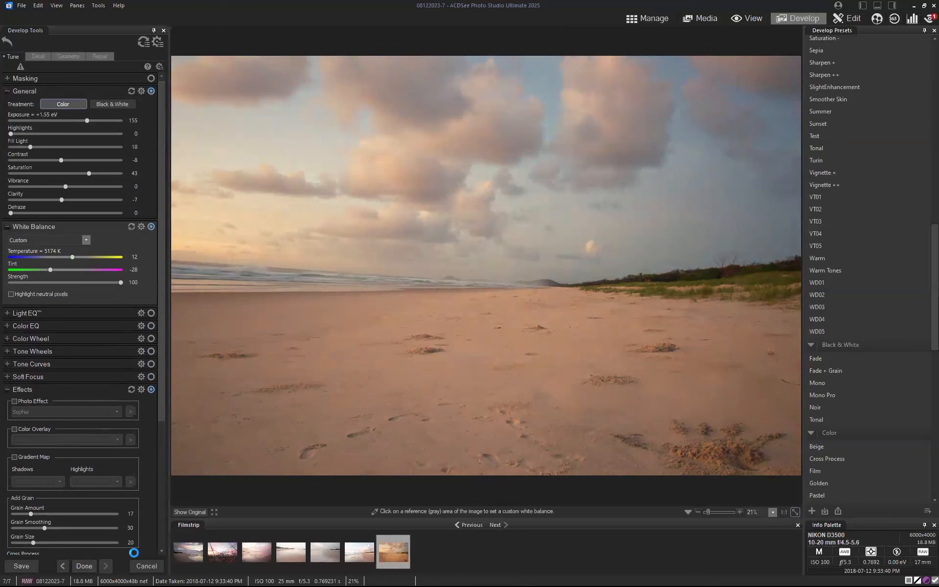